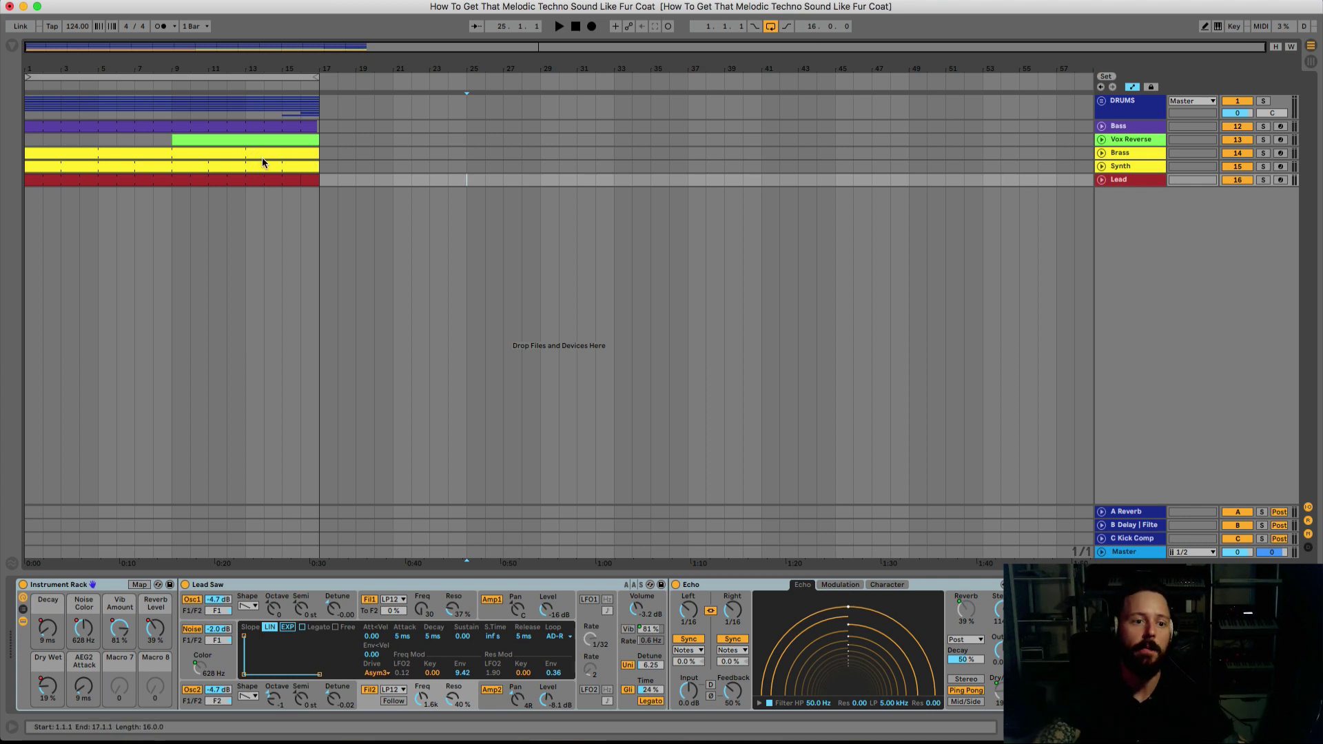
# - Expand the DRUMS group, solo the Kick track and play it from the loop start
pyautogui.click(233, 127)
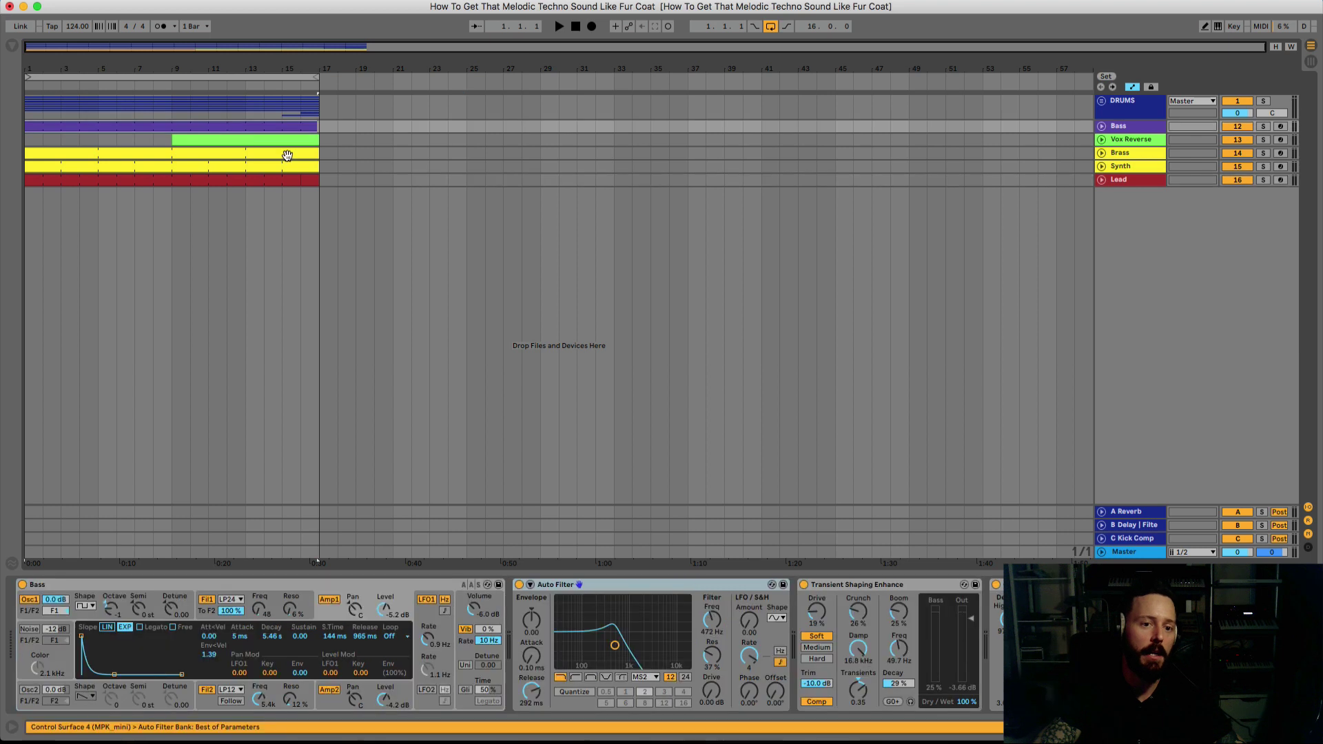
pyautogui.click(1101, 103)
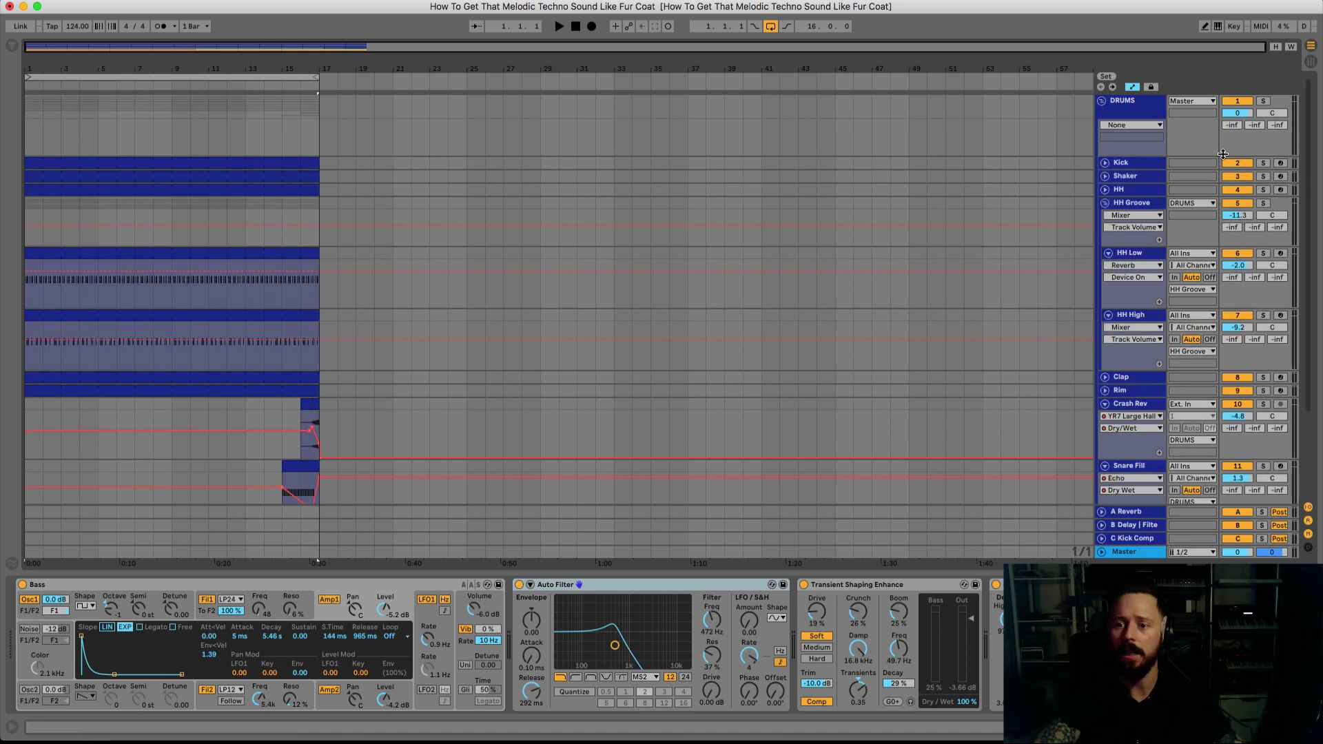
pyautogui.click(1172, 165)
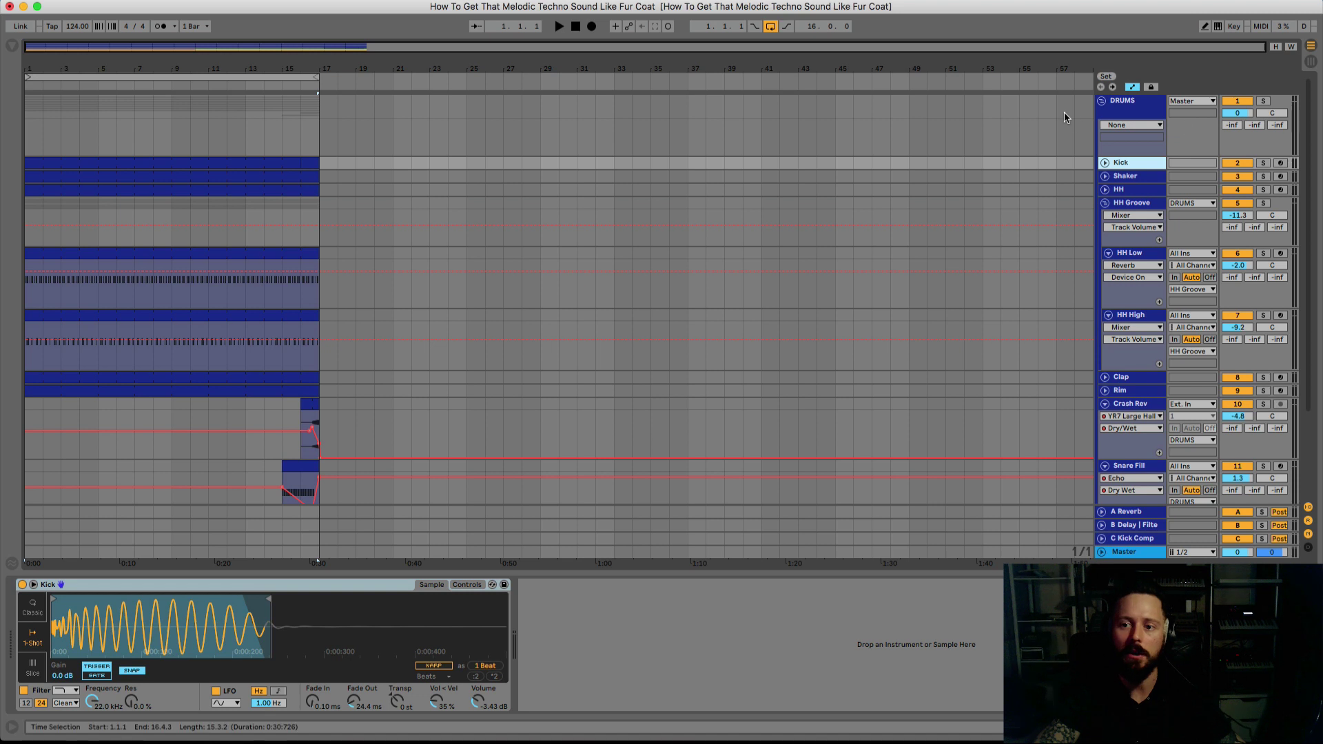
pyautogui.click(1264, 163)
pyautogui.press('space')
pyautogui.scroll(-5, 1257, 290)
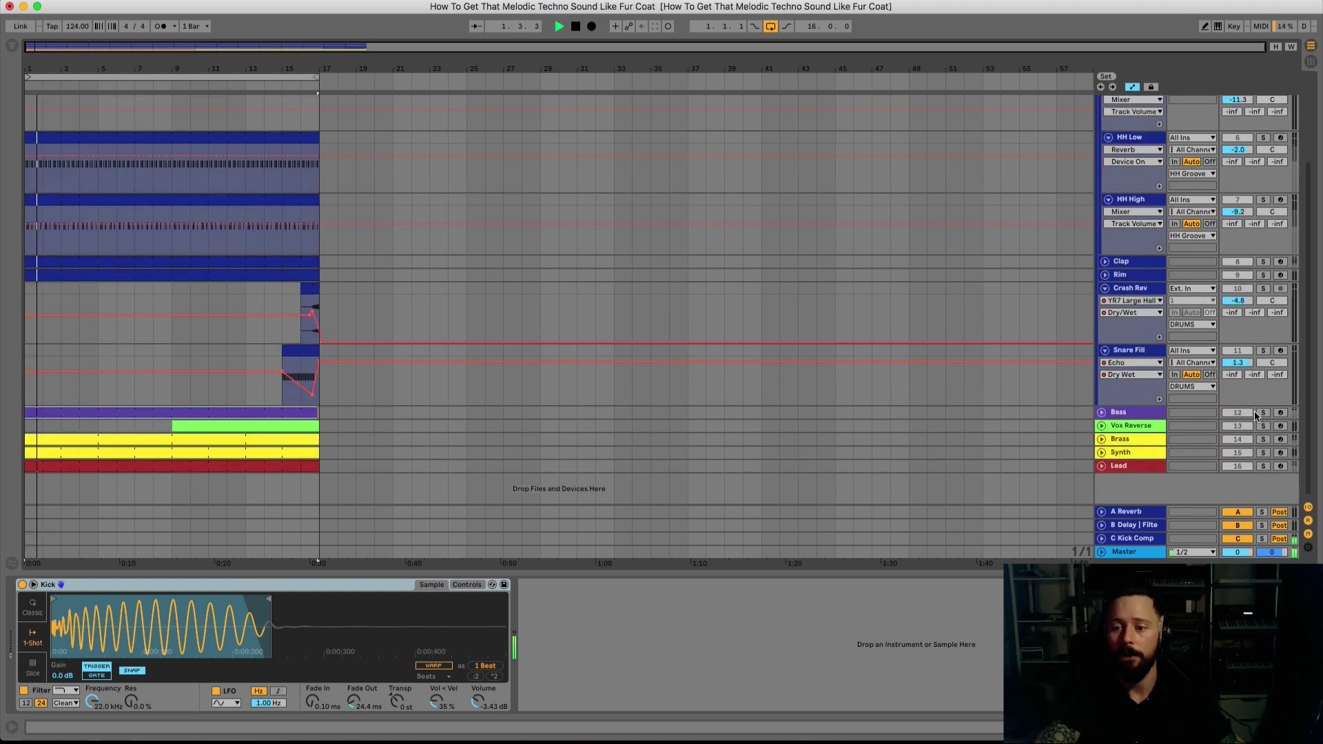
pyautogui.press('space')
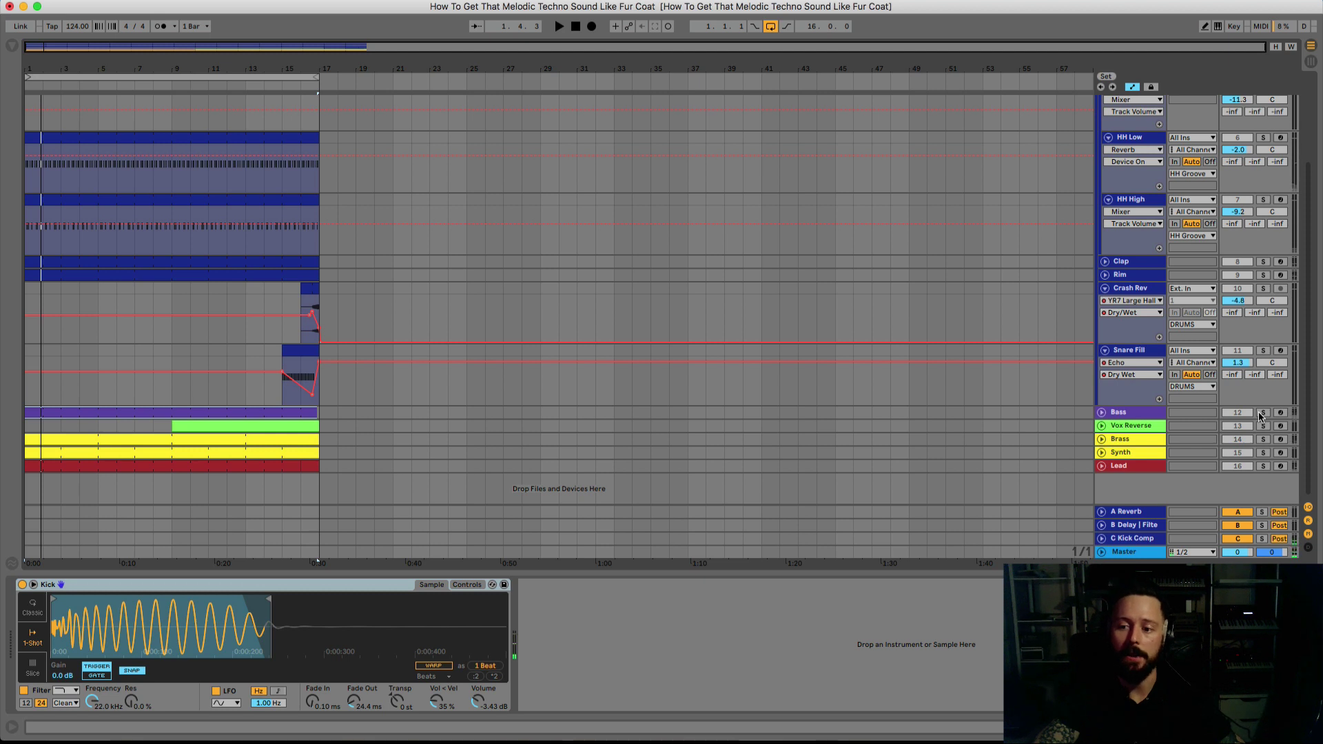
# - Add the Bass track to the solo and play it together with the kick
pyautogui.click(1262, 413)
pyautogui.press('space')
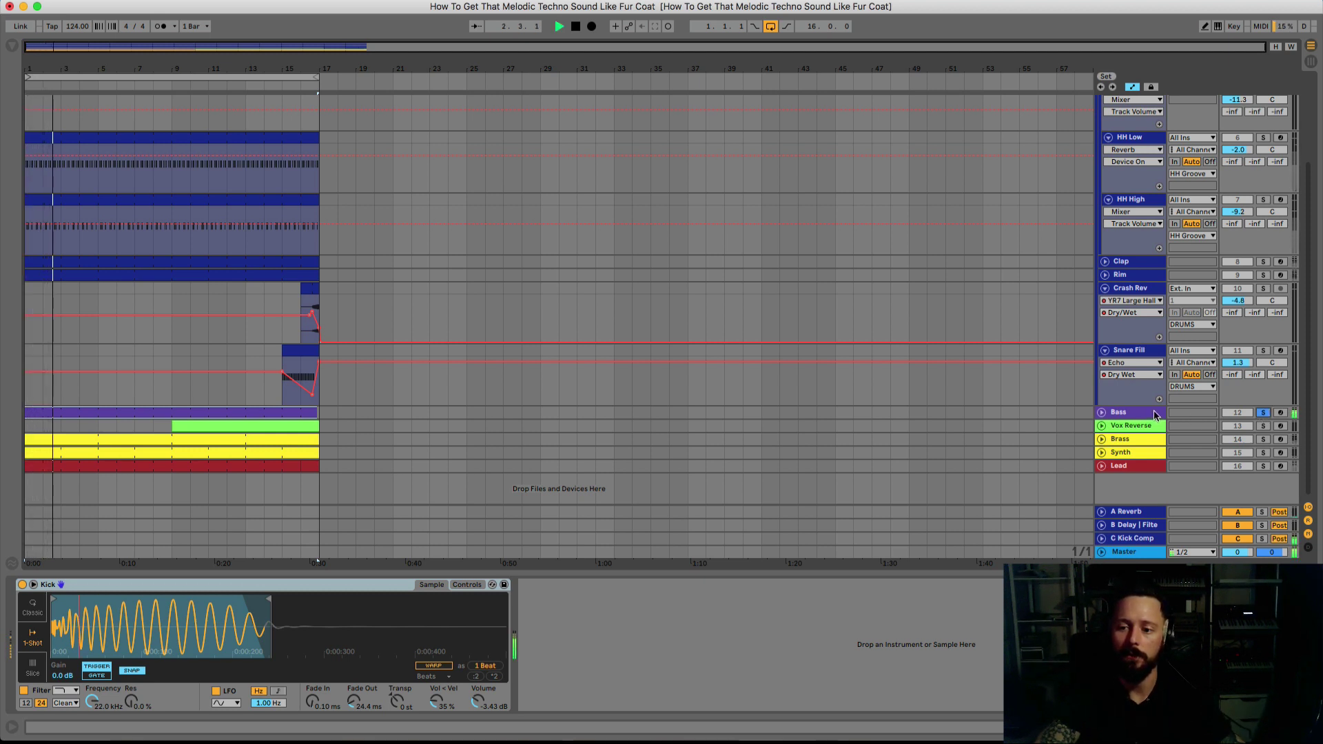
pyautogui.press('space')
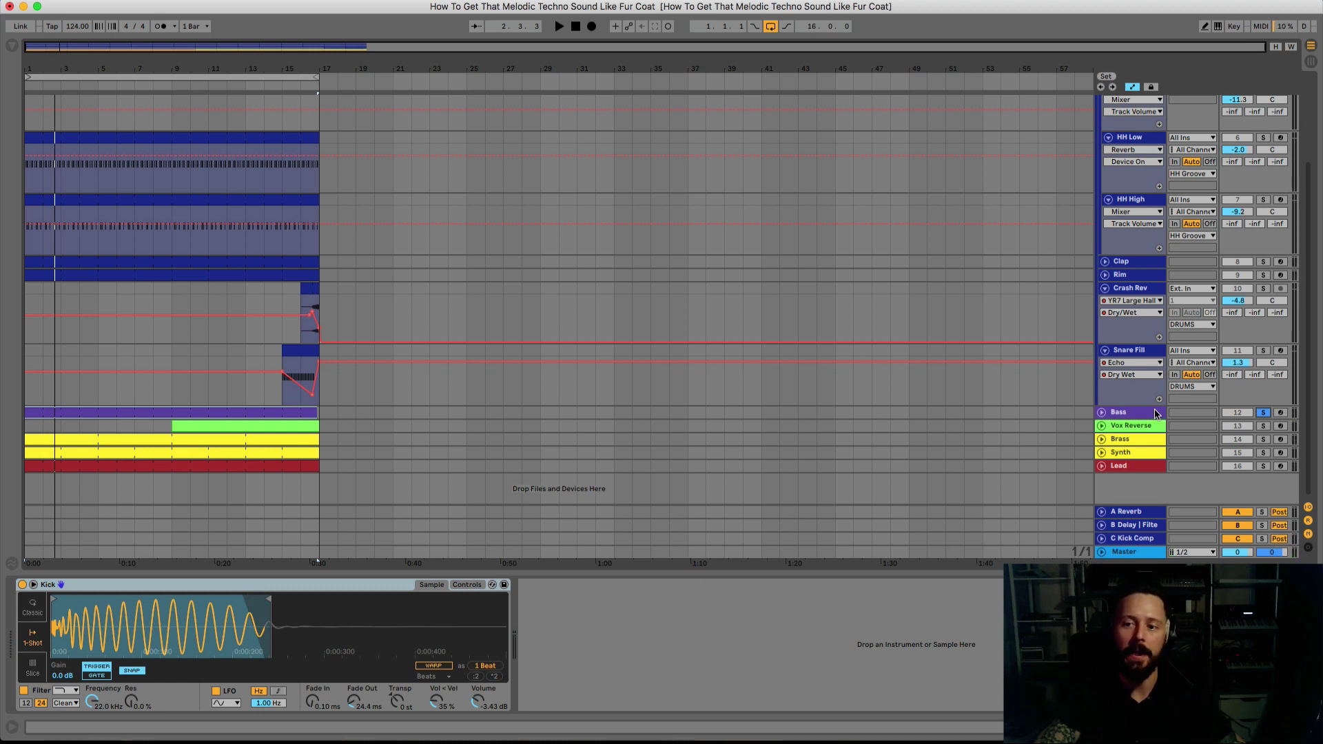
# - Show the Bass track's device chain and select its Bass synth to examine the settings
pyautogui.scroll(5, 1156, 413)
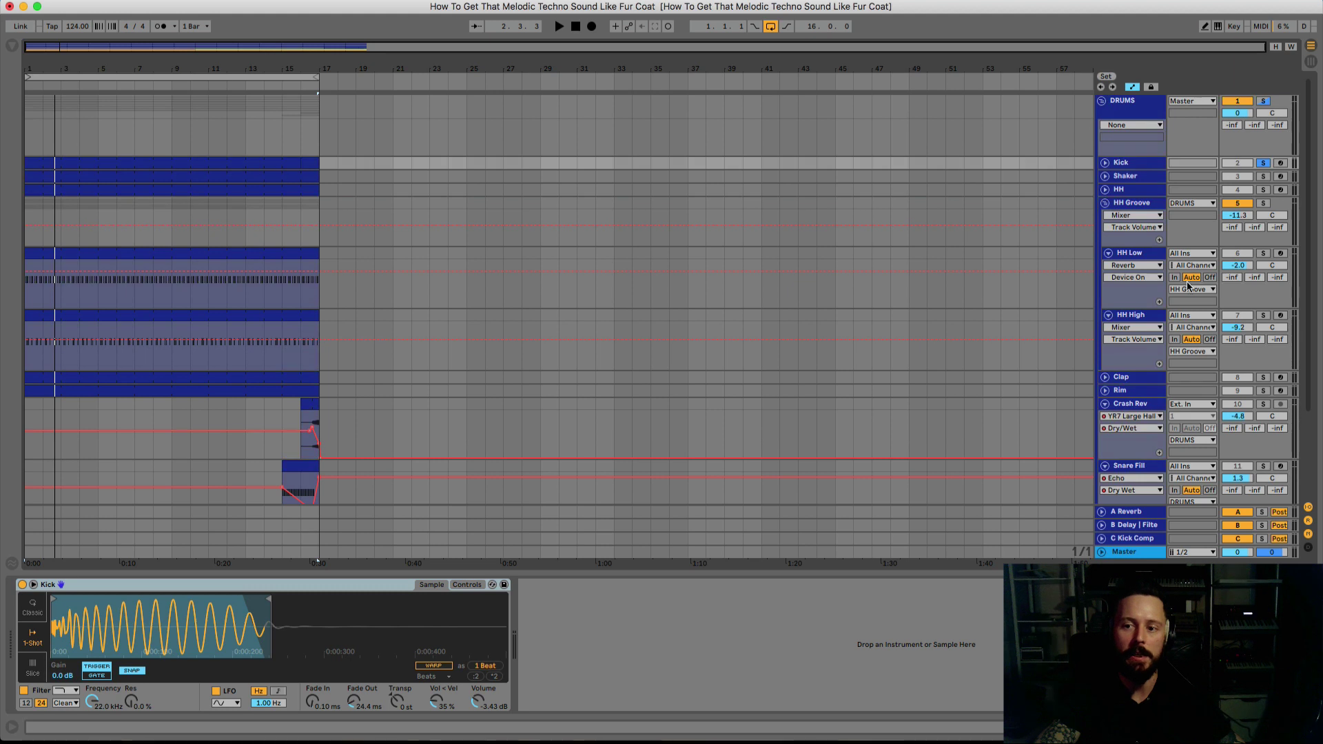
pyautogui.scroll(-2, 1130, 353)
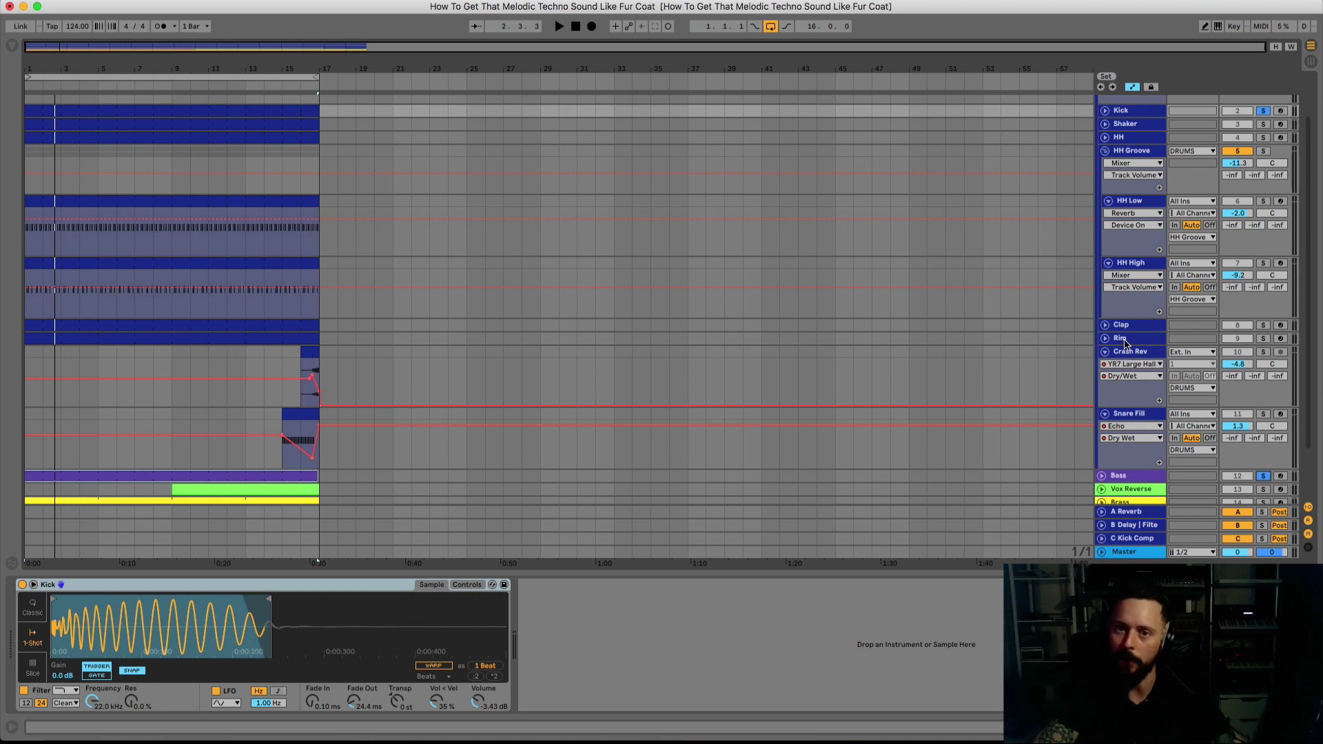
pyautogui.scroll(-3, 1125, 335)
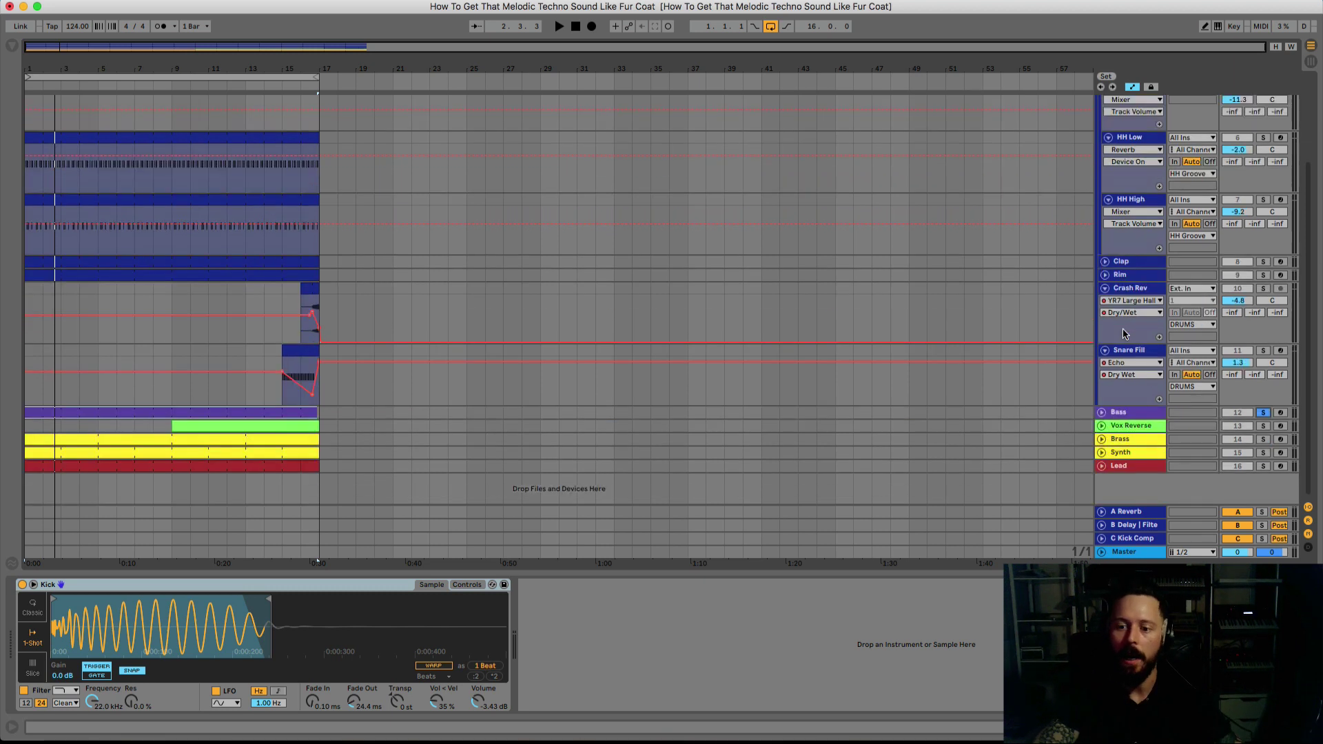
pyautogui.click(1140, 414)
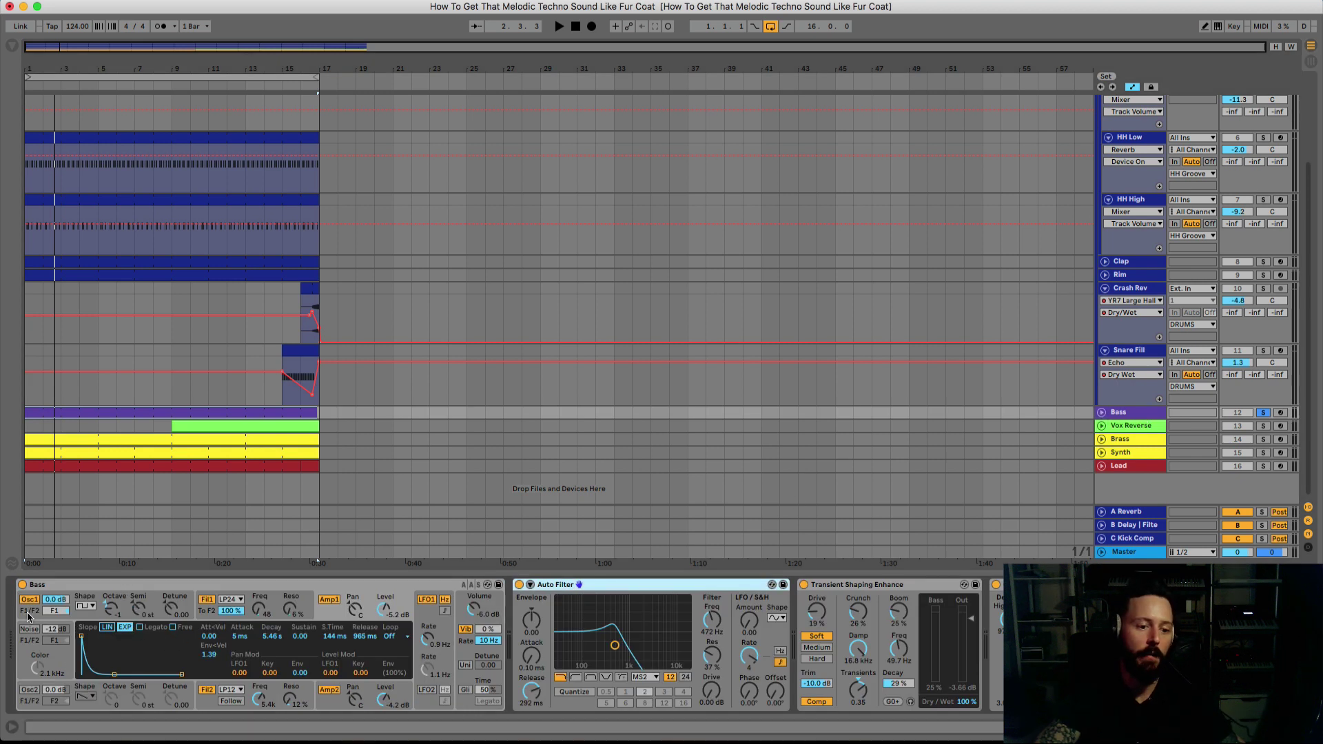
pyautogui.click(82, 585)
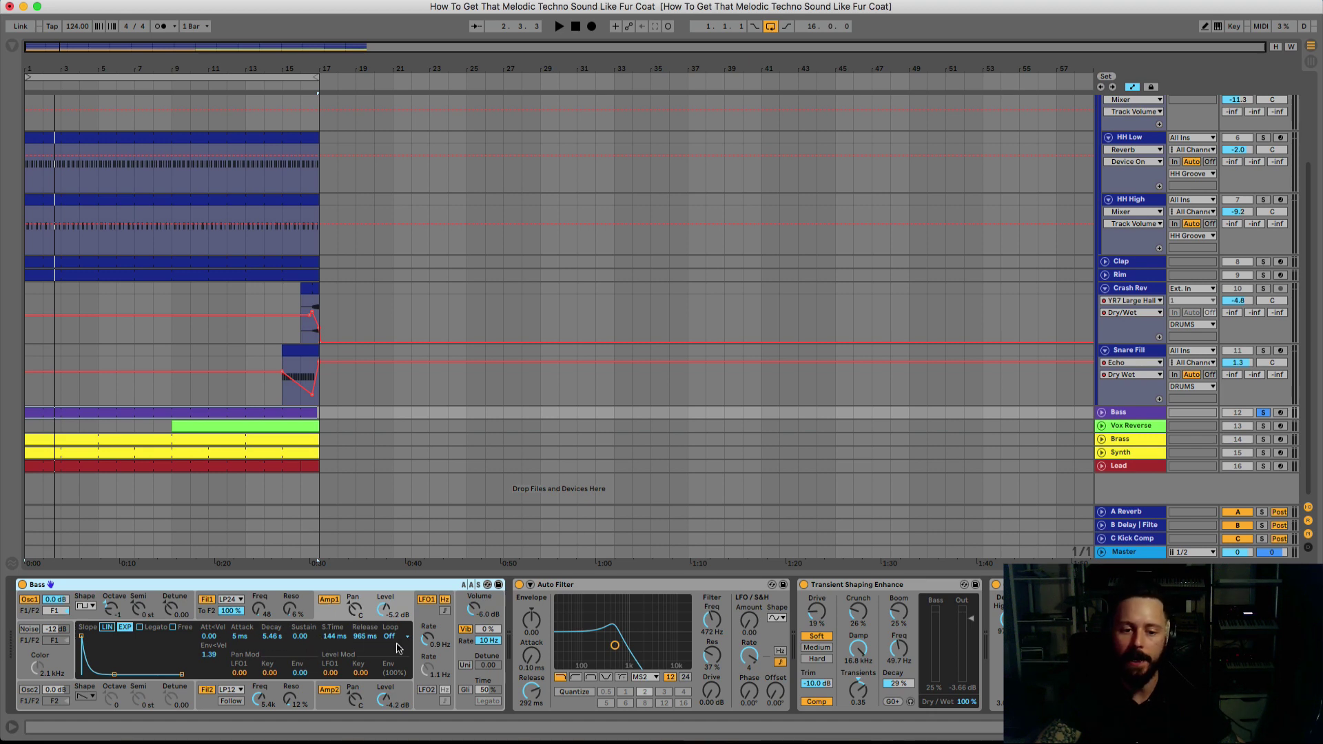
# - Show the Kick track's sample and extend its end marker slightly
pyautogui.scroll(4, 1156, 158)
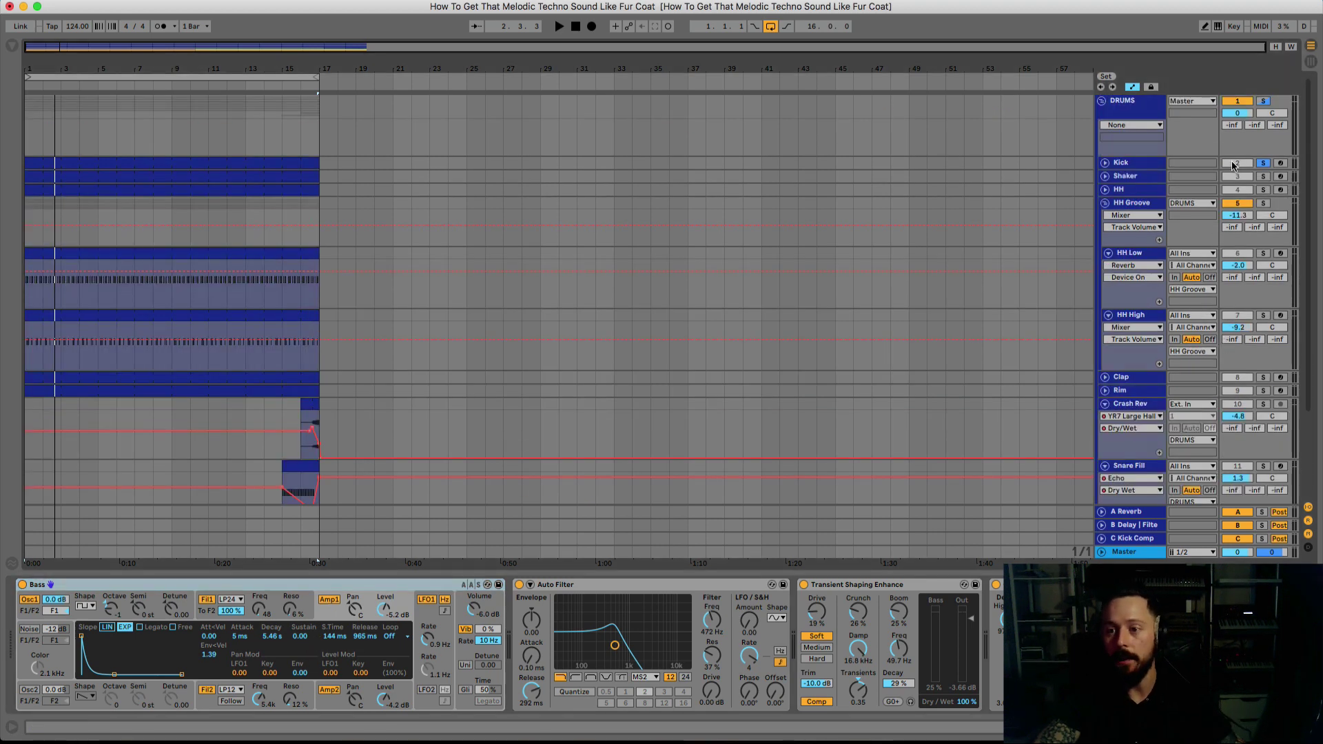
pyautogui.click(1133, 166)
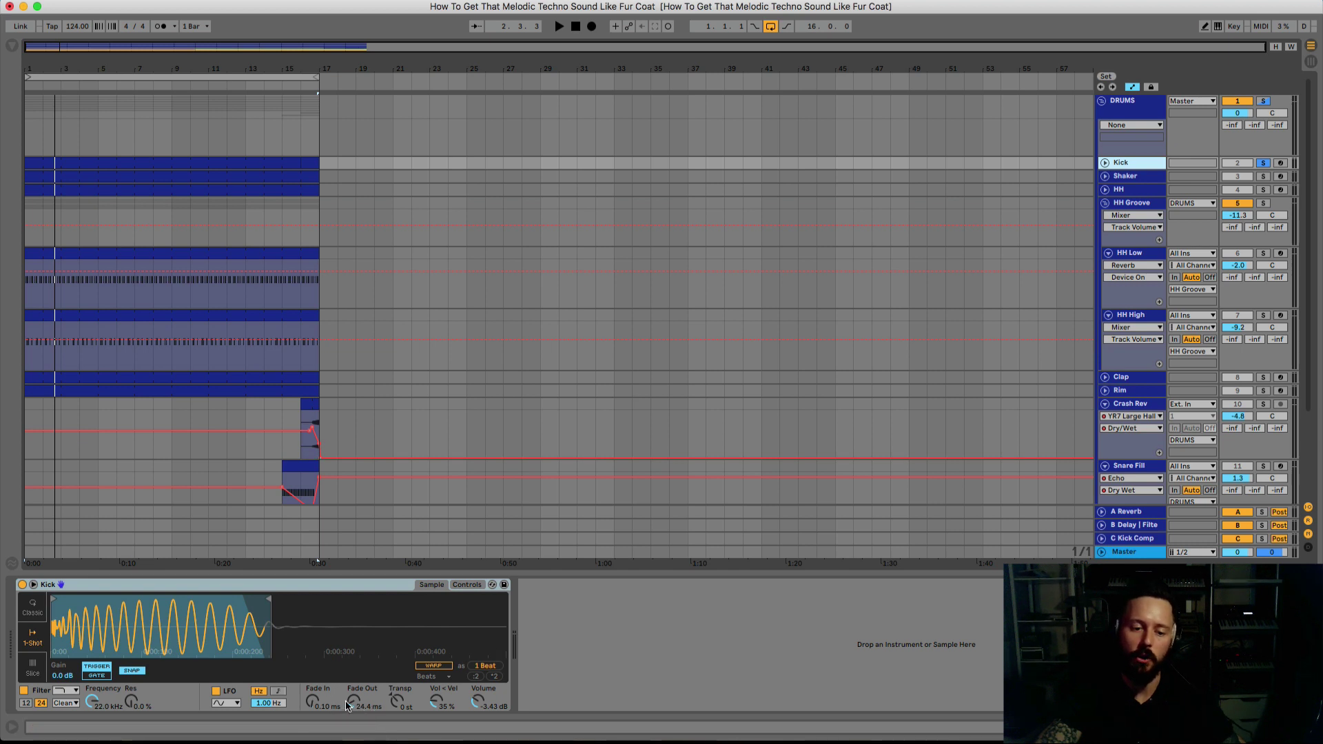
pyautogui.moveTo(269, 598)
pyautogui.mouseDown()
pyautogui.moveTo(284, 610)
pyautogui.moveTo(273, 612)
pyautogui.mouseUp()
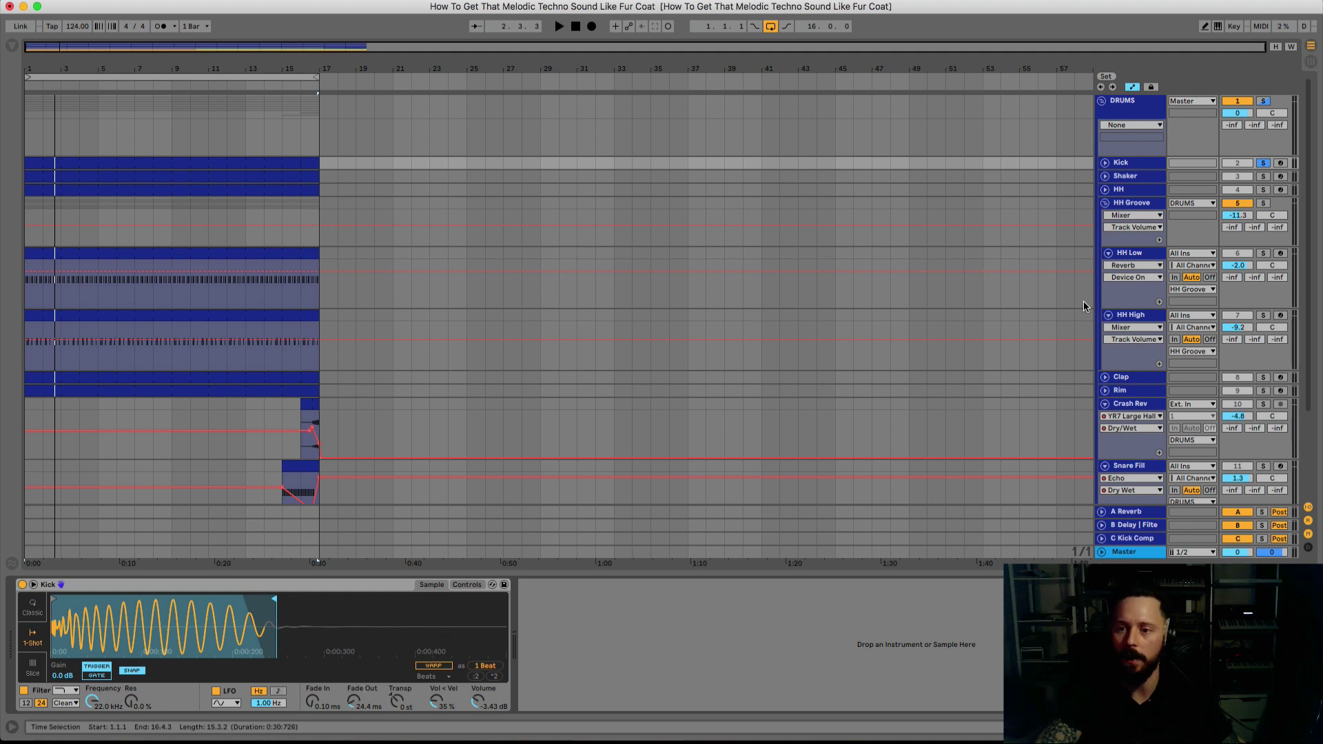
# - Bypass the Auto Filter on the Bass track, play the loop to compare, and re-enable the filter
pyautogui.scroll(-5, 1210, 357)
pyautogui.click(1141, 413)
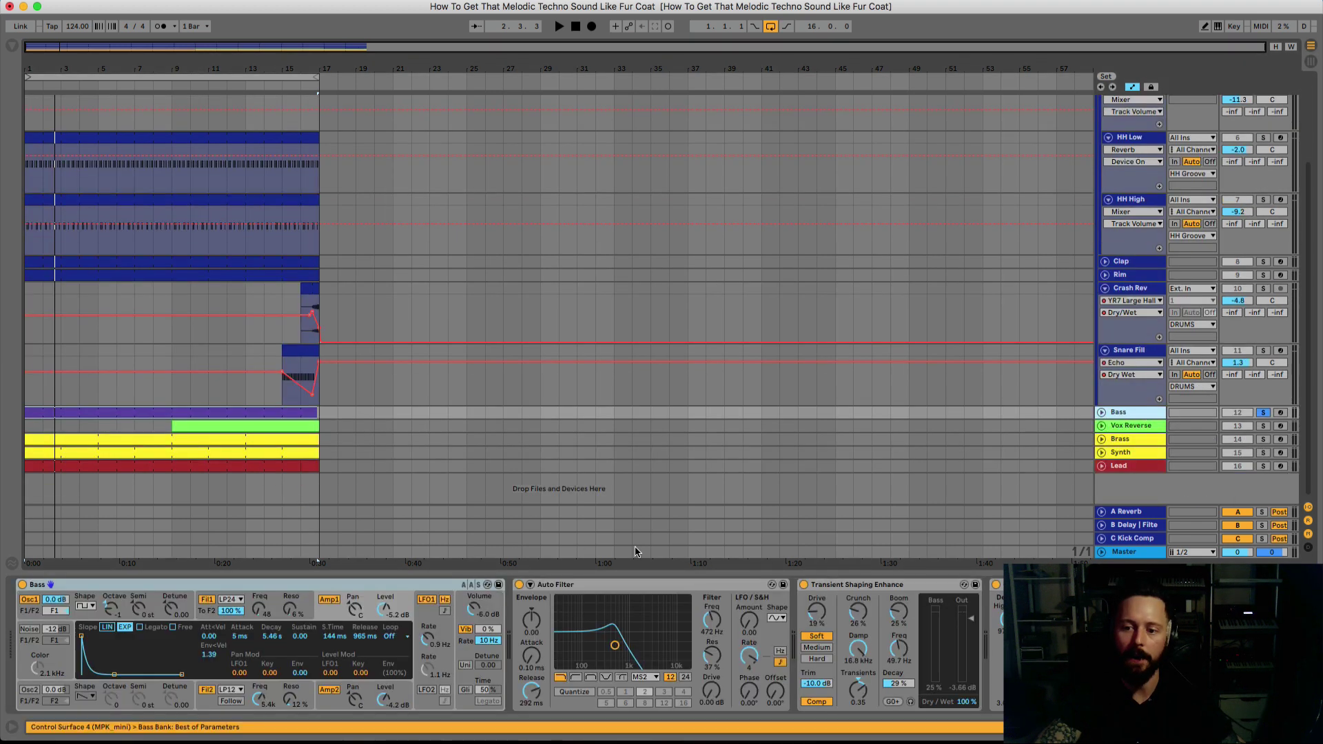
pyautogui.click(571, 585)
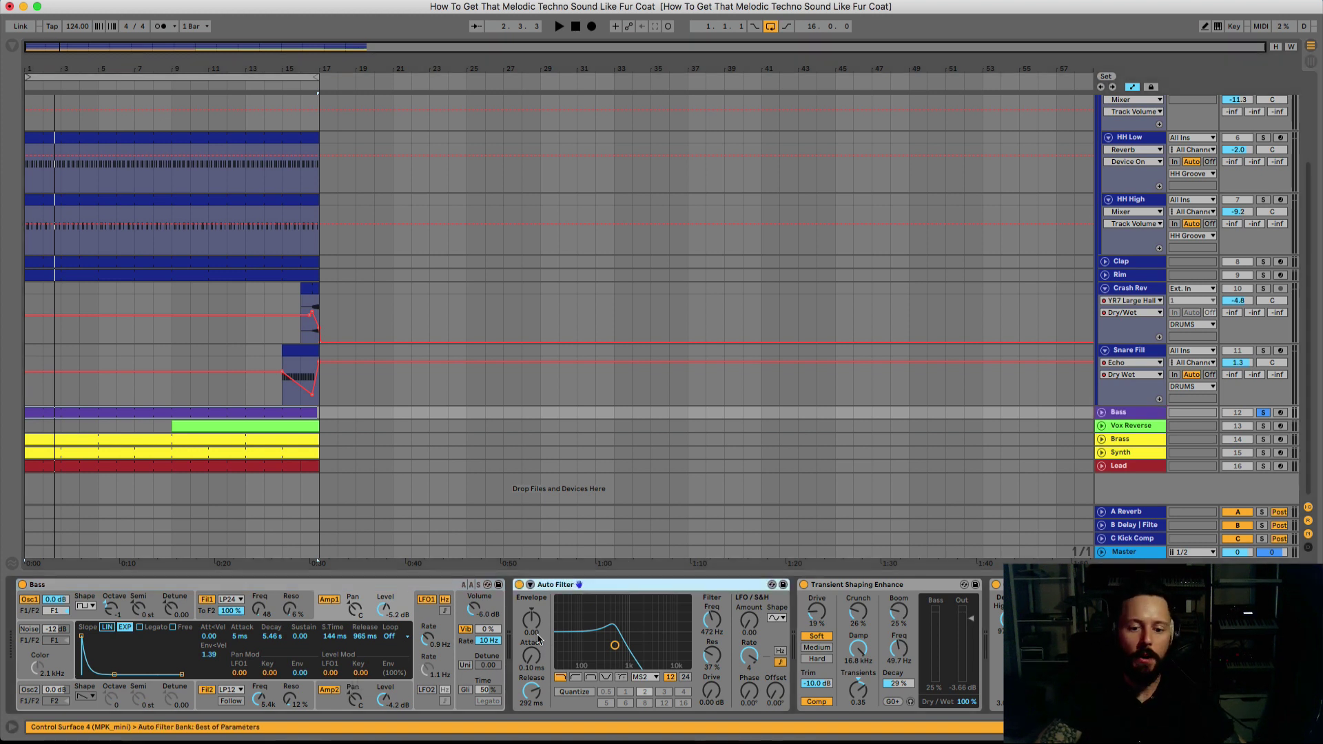
pyautogui.click(521, 586)
pyautogui.press('space')
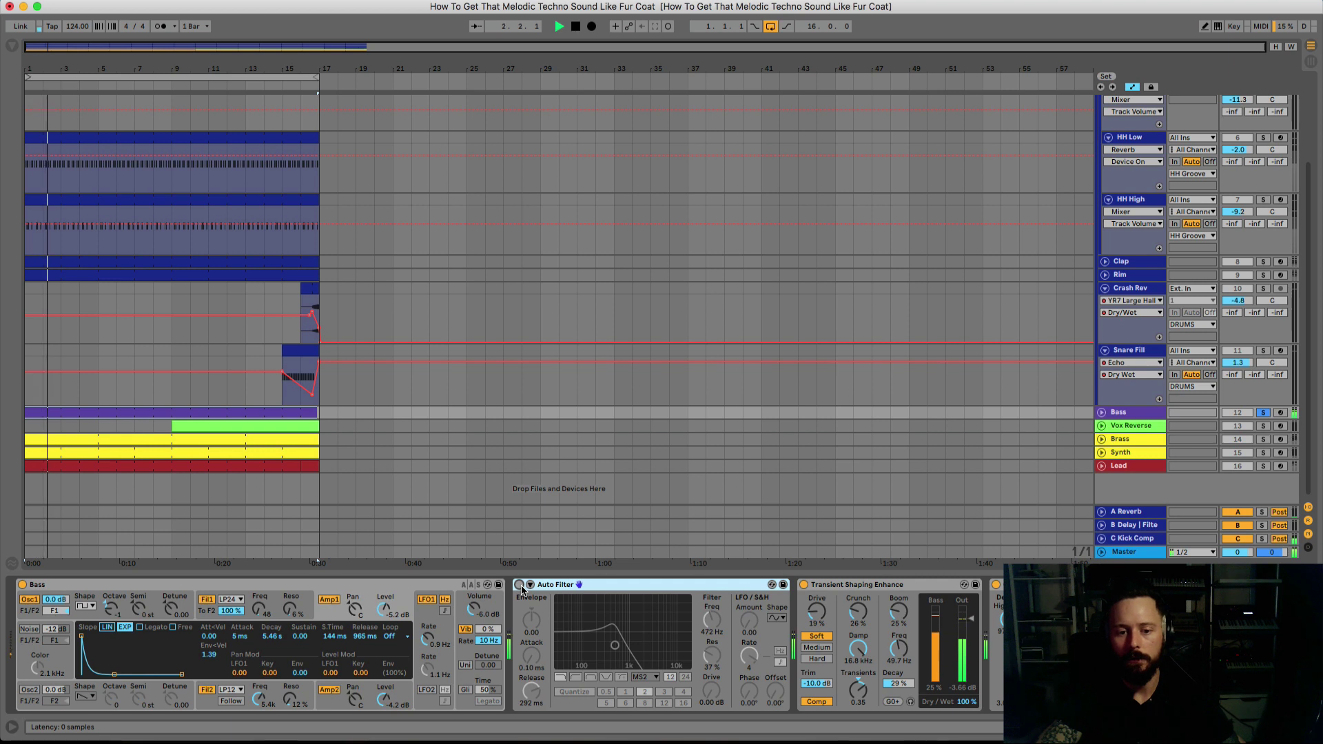
pyautogui.click(519, 585)
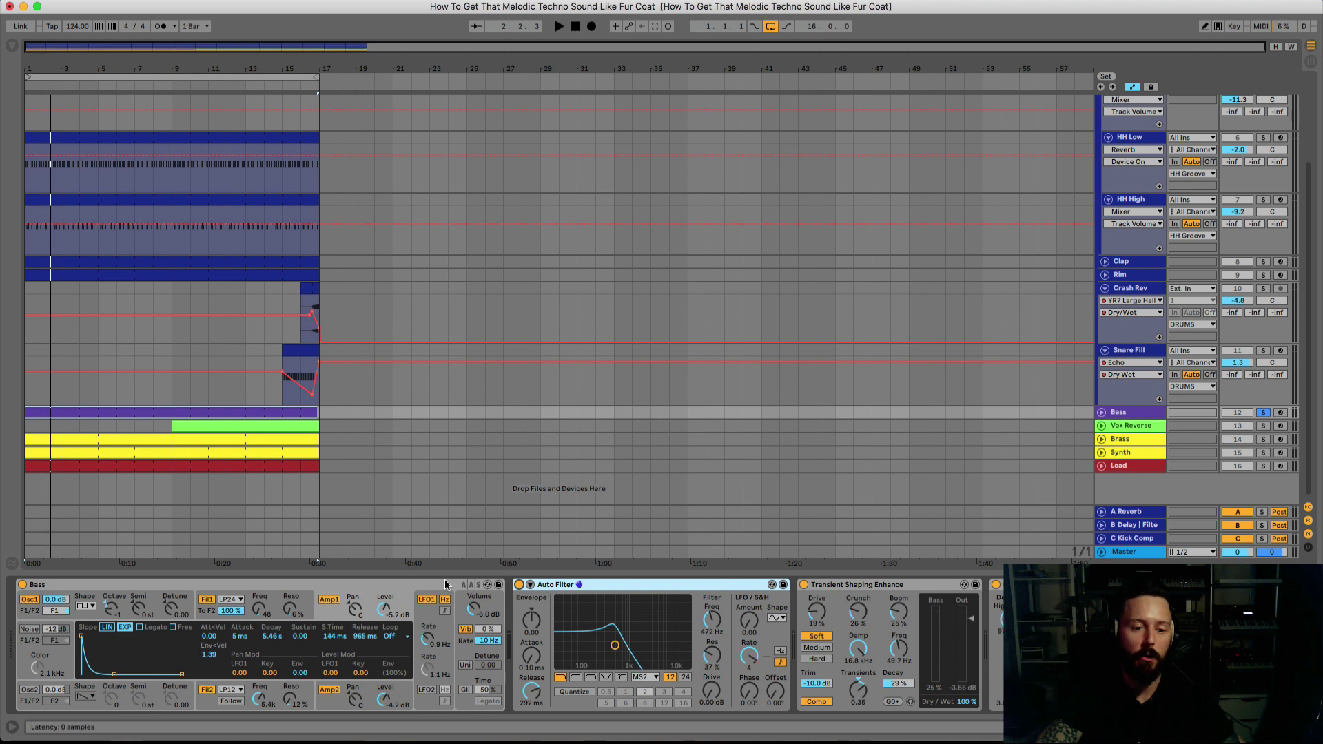
# - Review the Bass synth and Auto Filter, and play the loop with the filter active
pyautogui.click(241, 581)
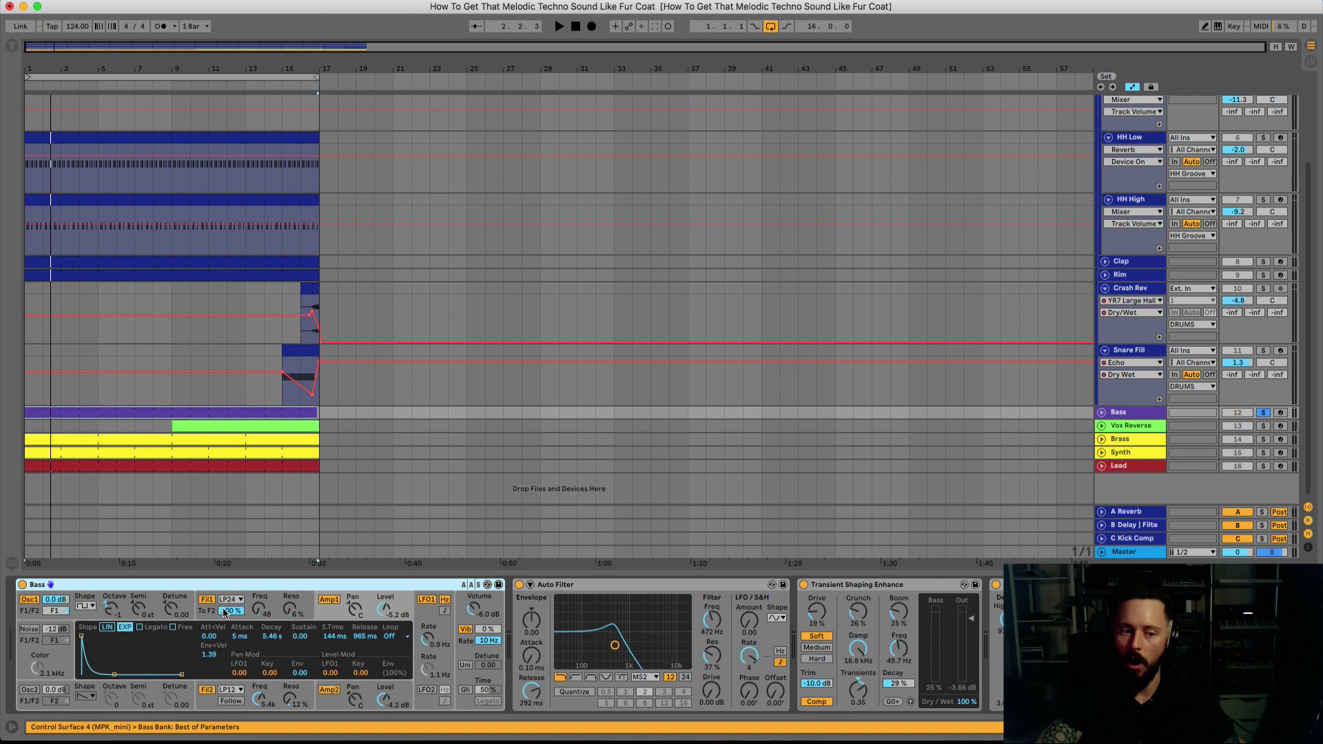
pyautogui.click(675, 584)
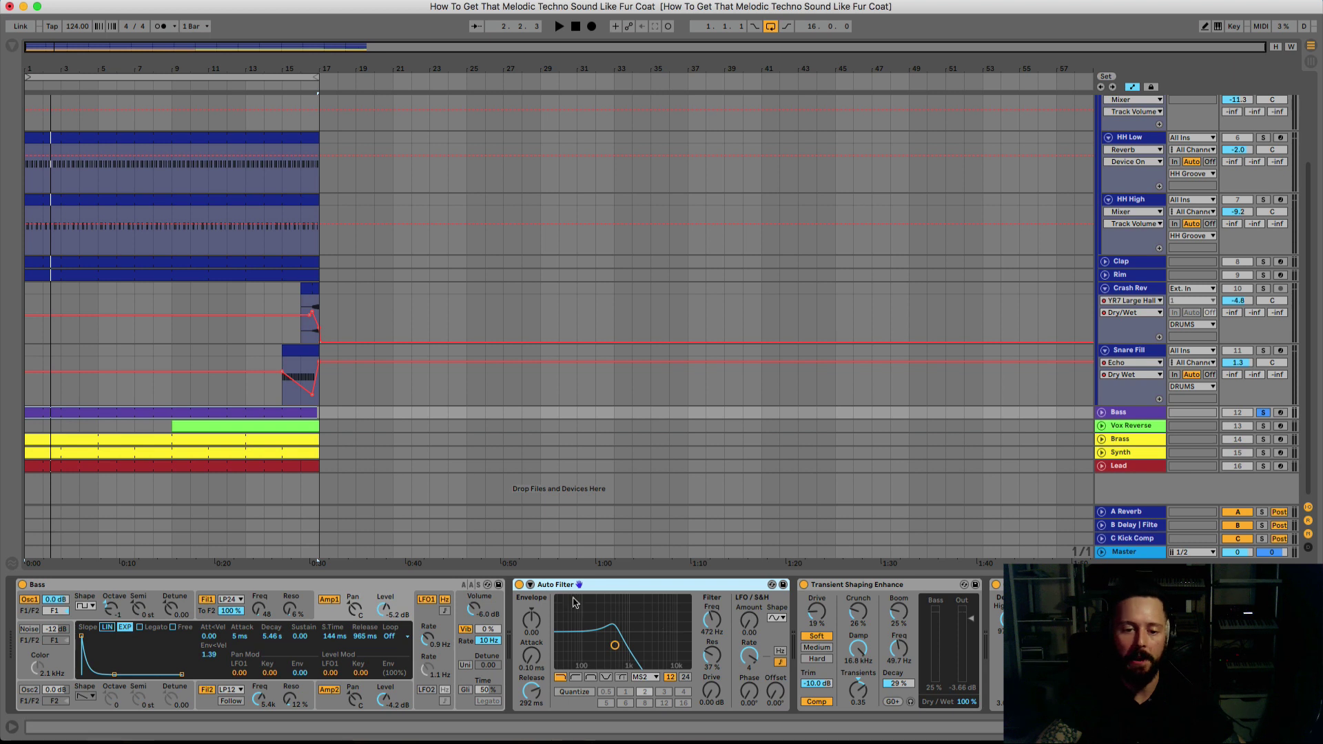
pyautogui.press('space')
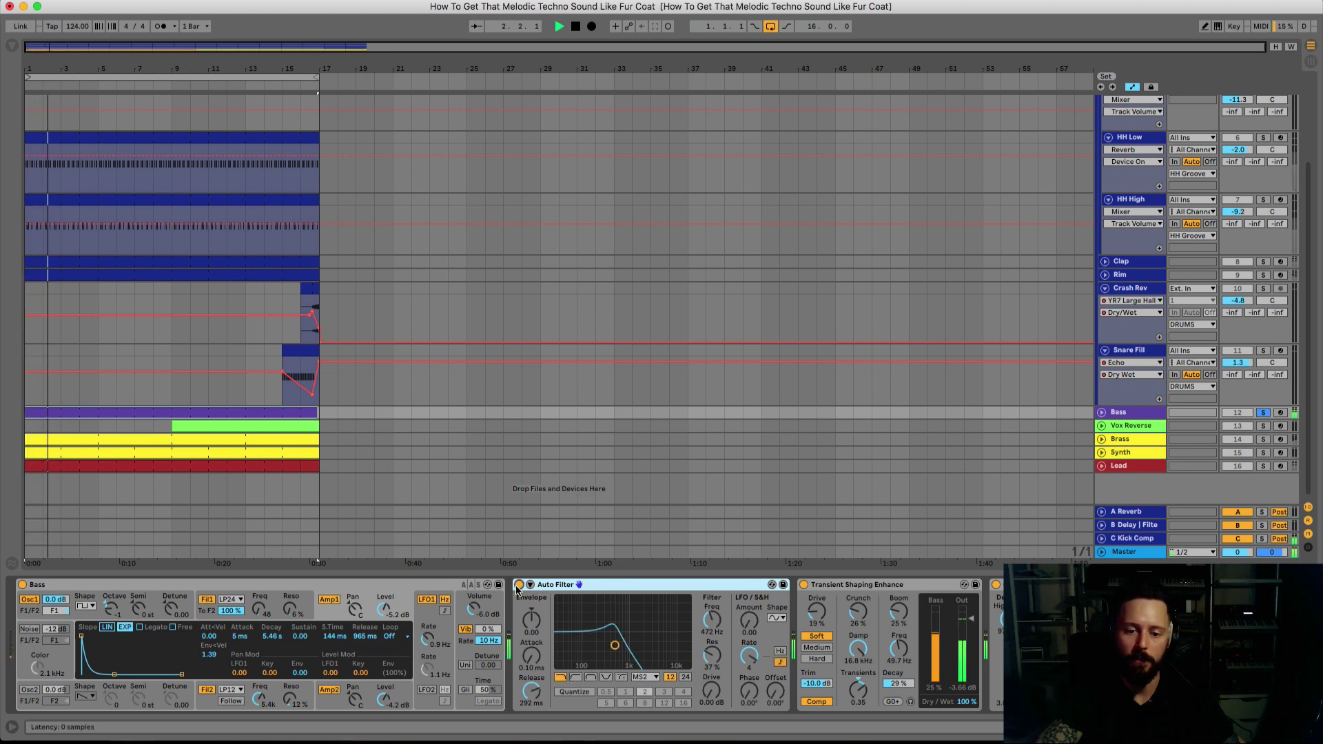
pyautogui.press('space')
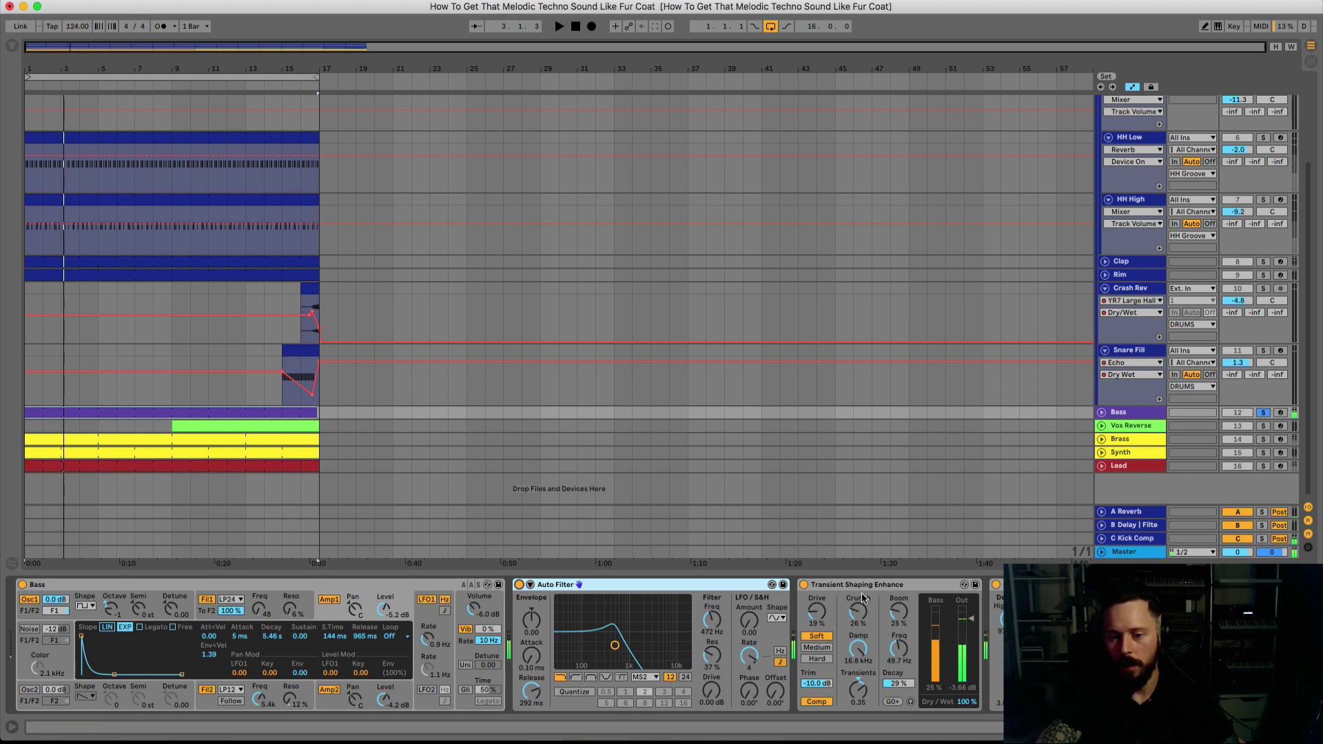
# - Solo only the Bass track and play its loop through the full effect chain
pyautogui.click(840, 690)
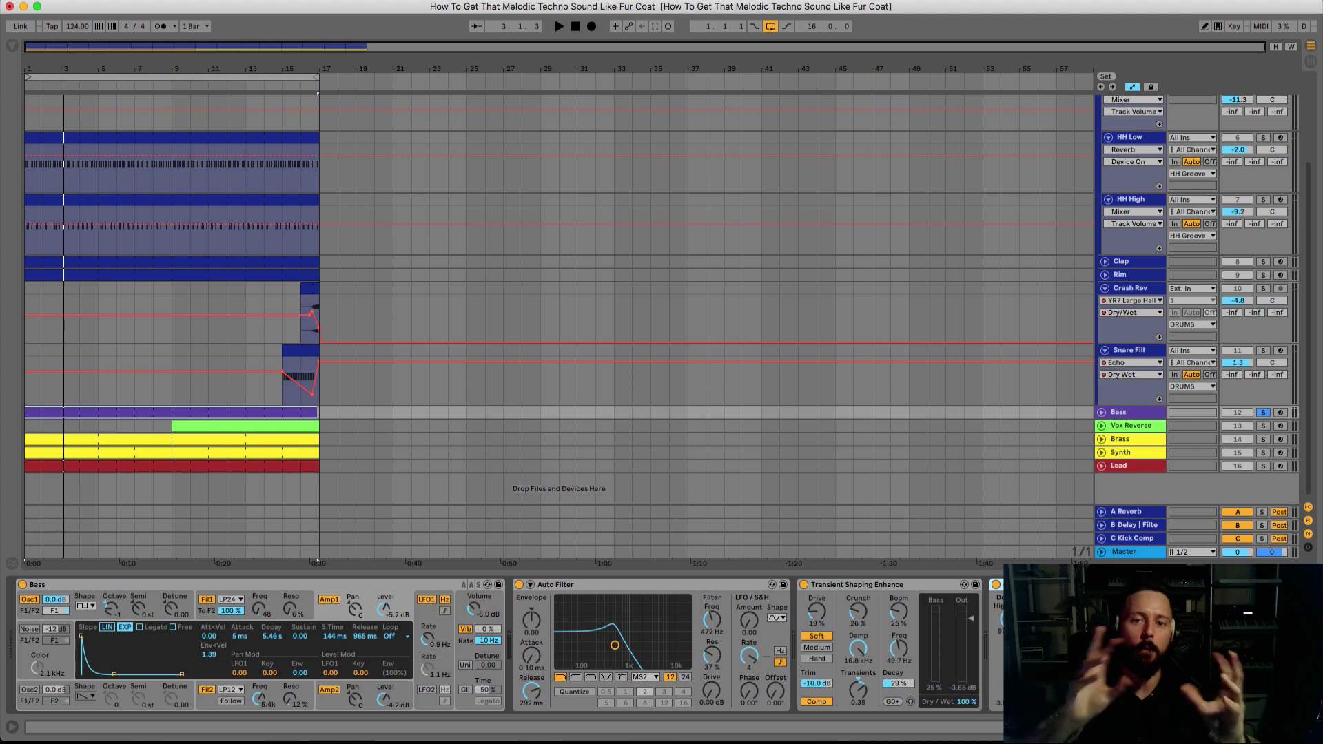
pyautogui.scroll(4, 678, 188)
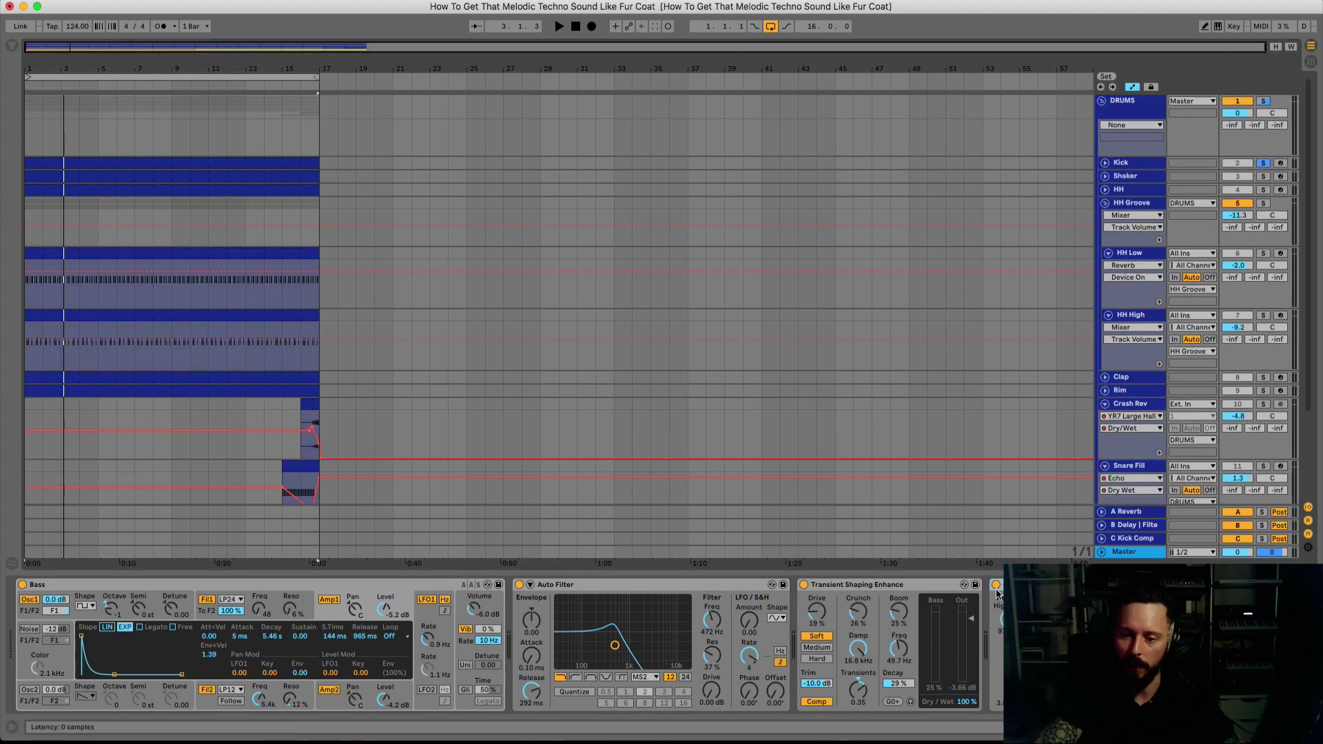
pyautogui.scroll(-4, 958, 338)
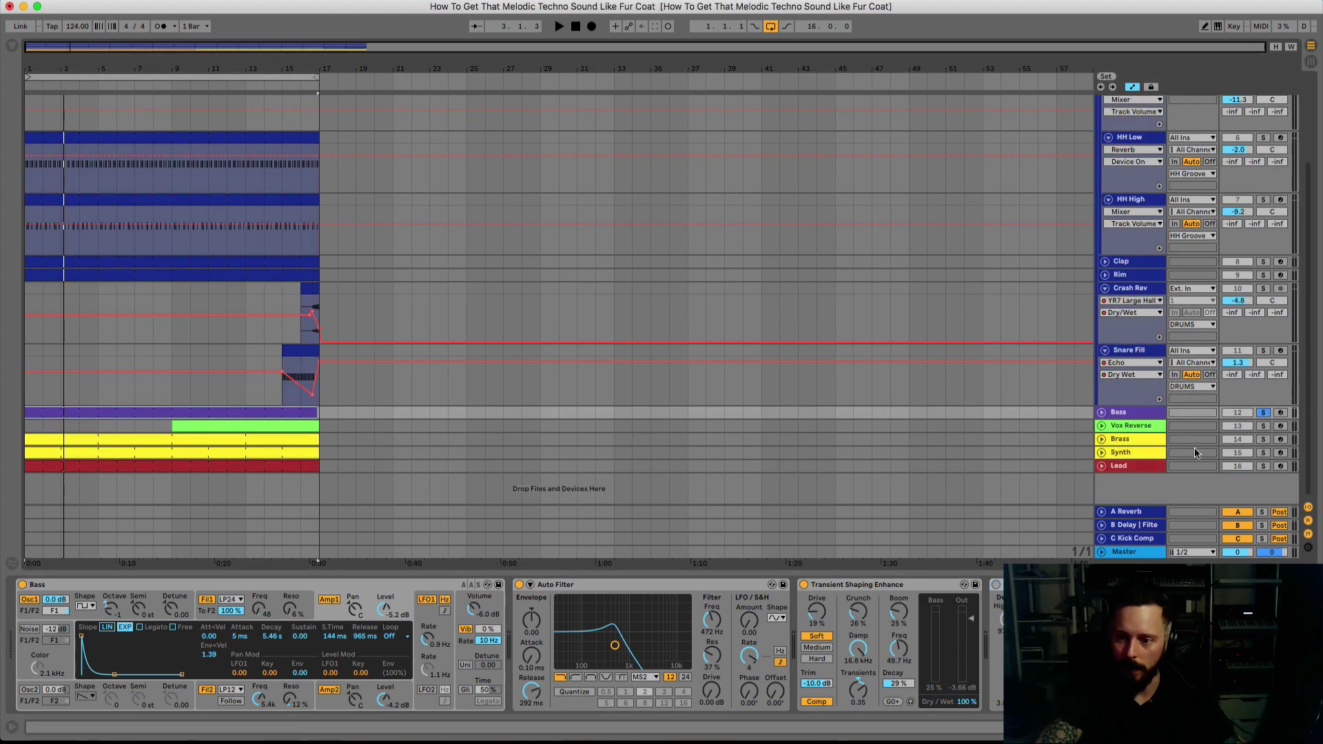
pyautogui.click(1263, 412)
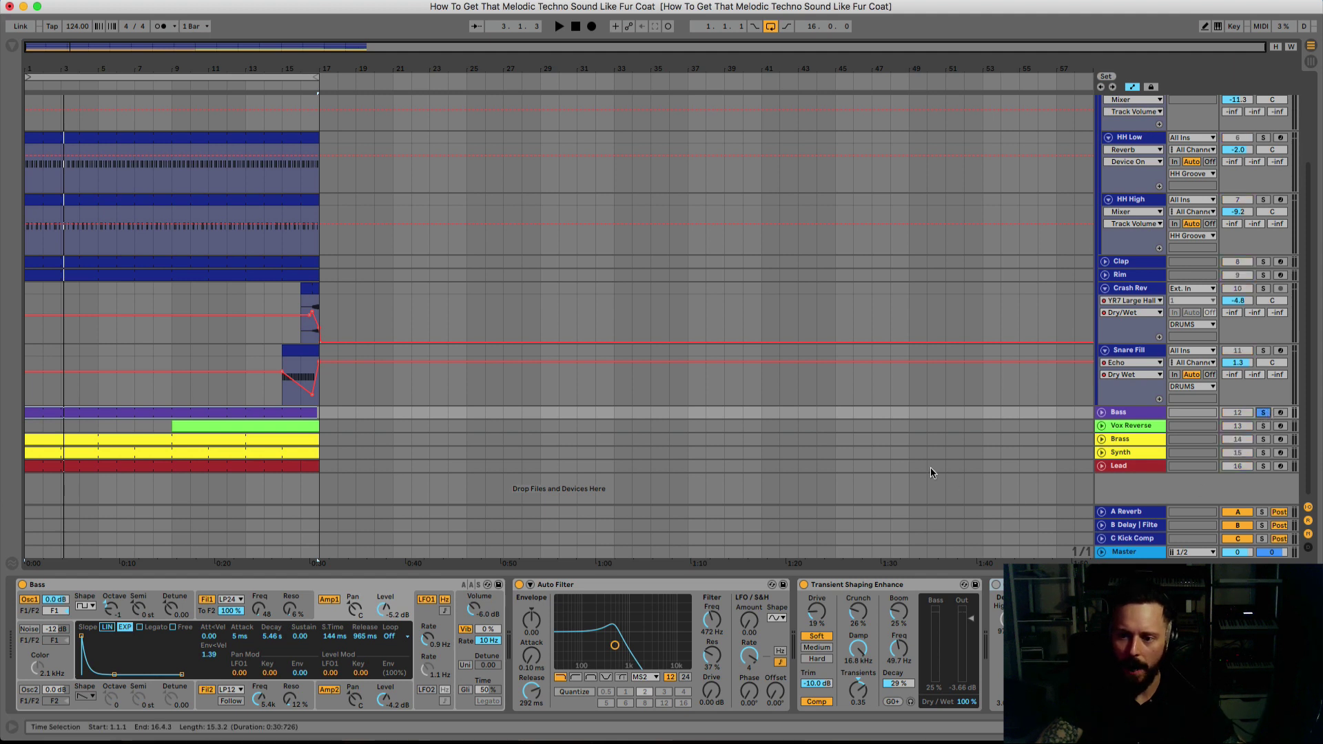
pyautogui.press('space')
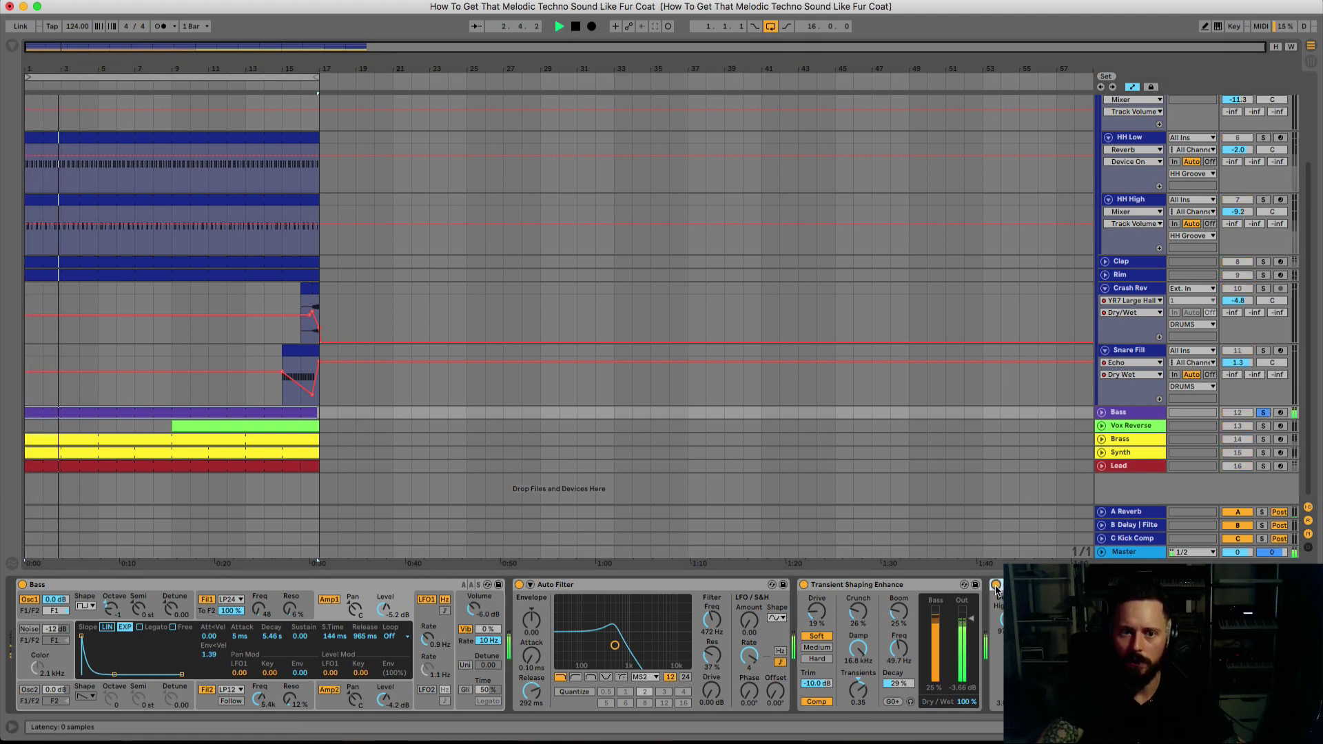
pyautogui.press('space')
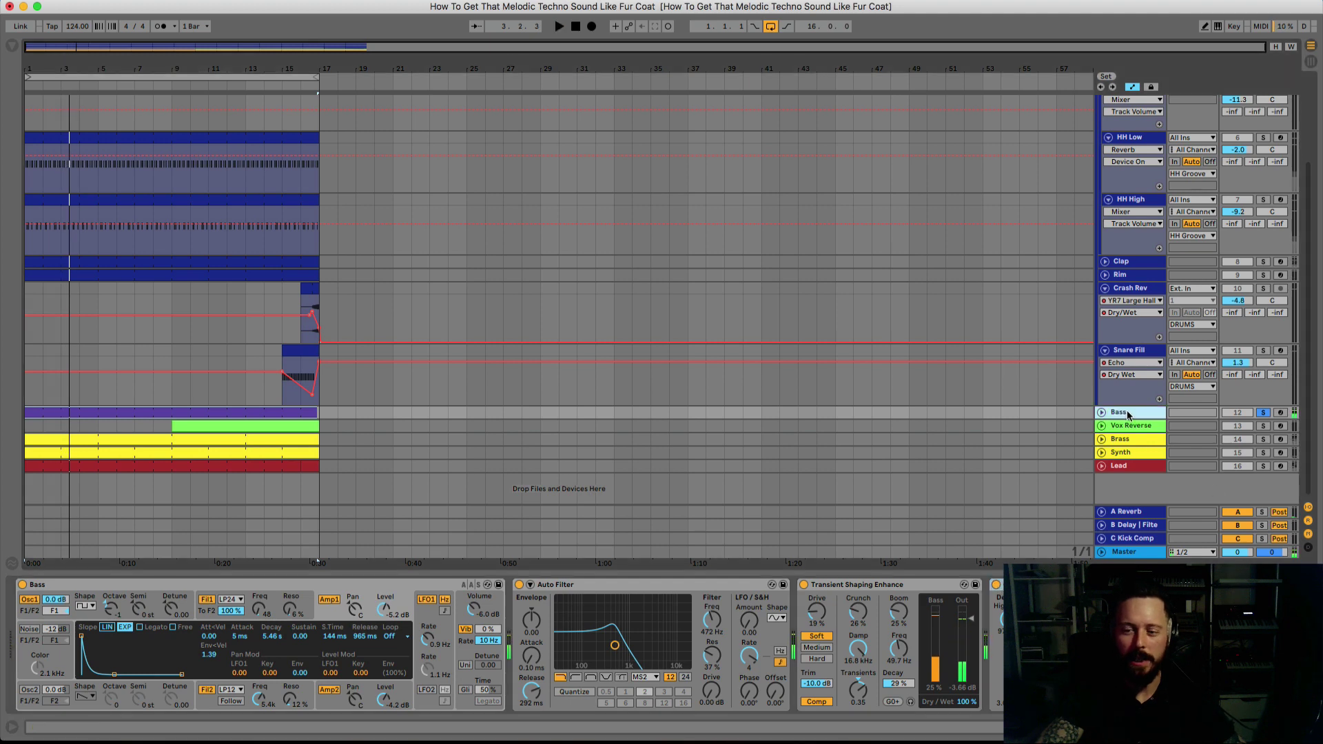
# - Switch to Session View, inspect the A Reverb return's settings, and return to the Bass track's devices
pyautogui.press('Tab')
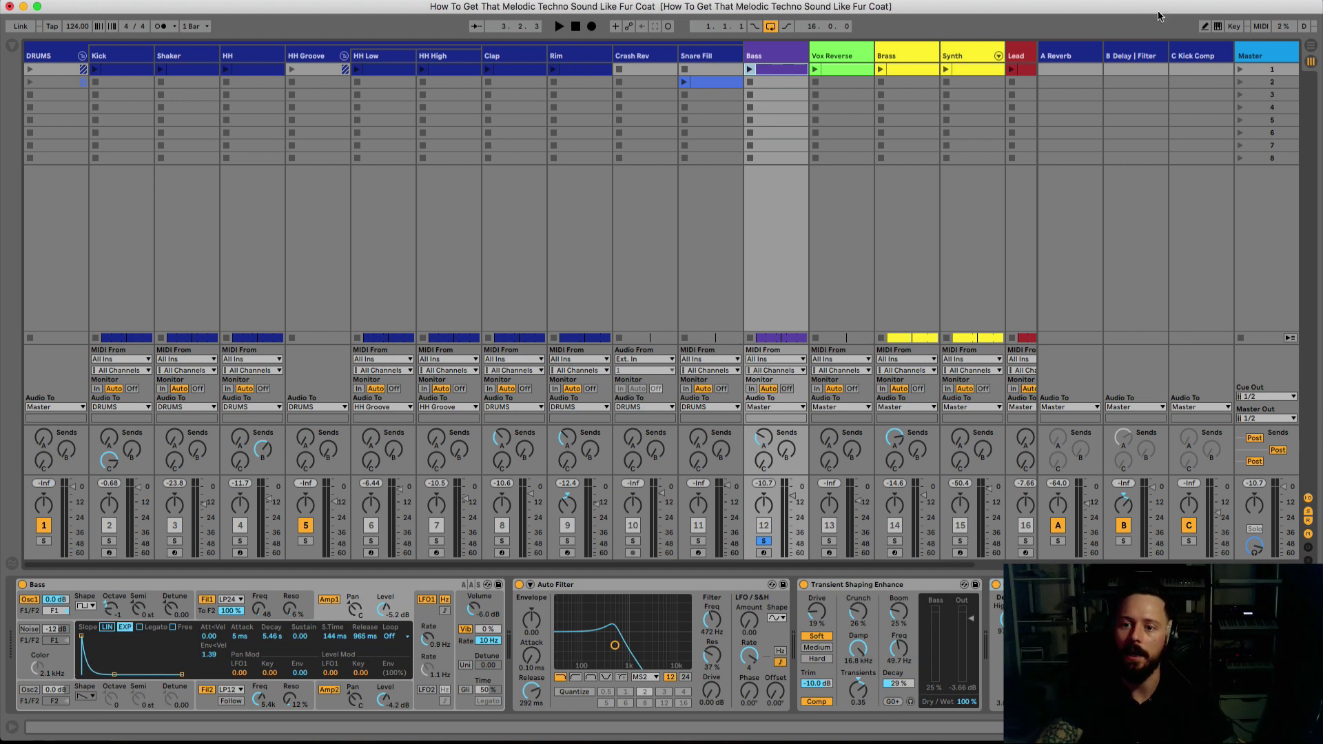
pyautogui.click(1047, 55)
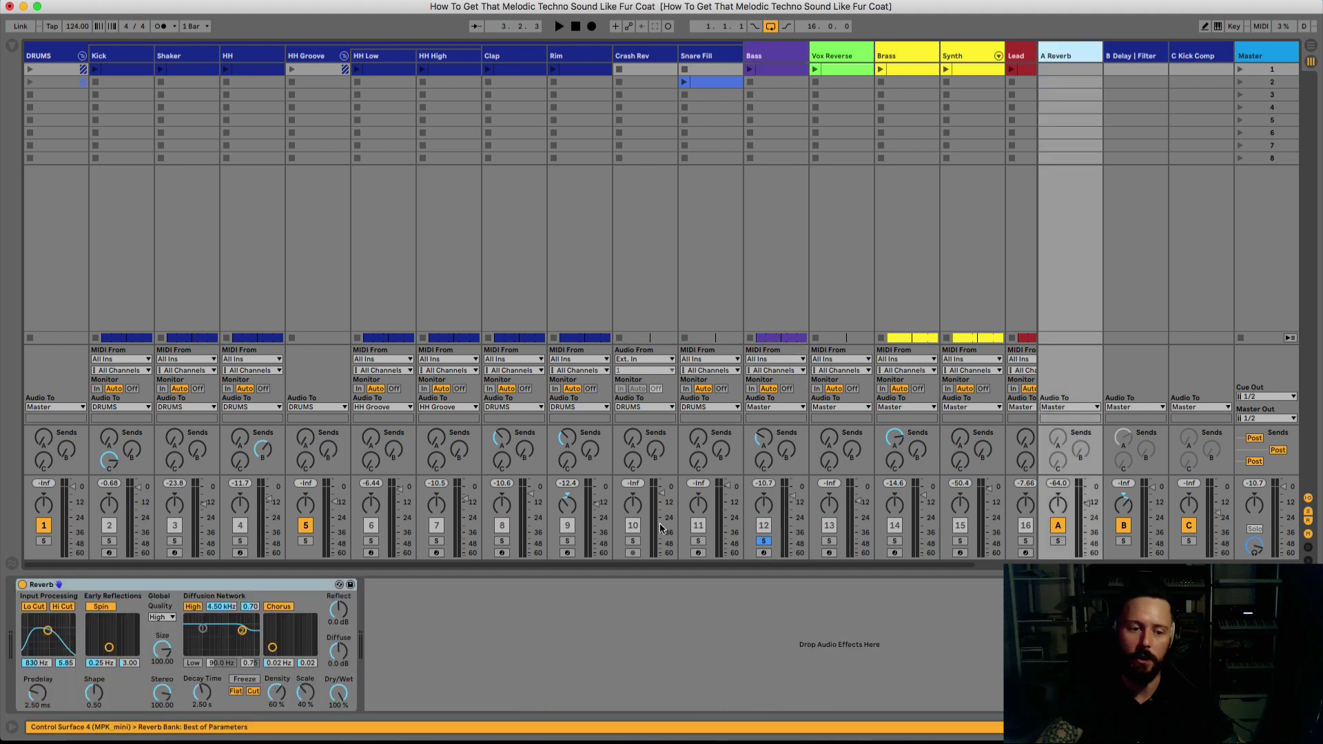
pyautogui.click(783, 61)
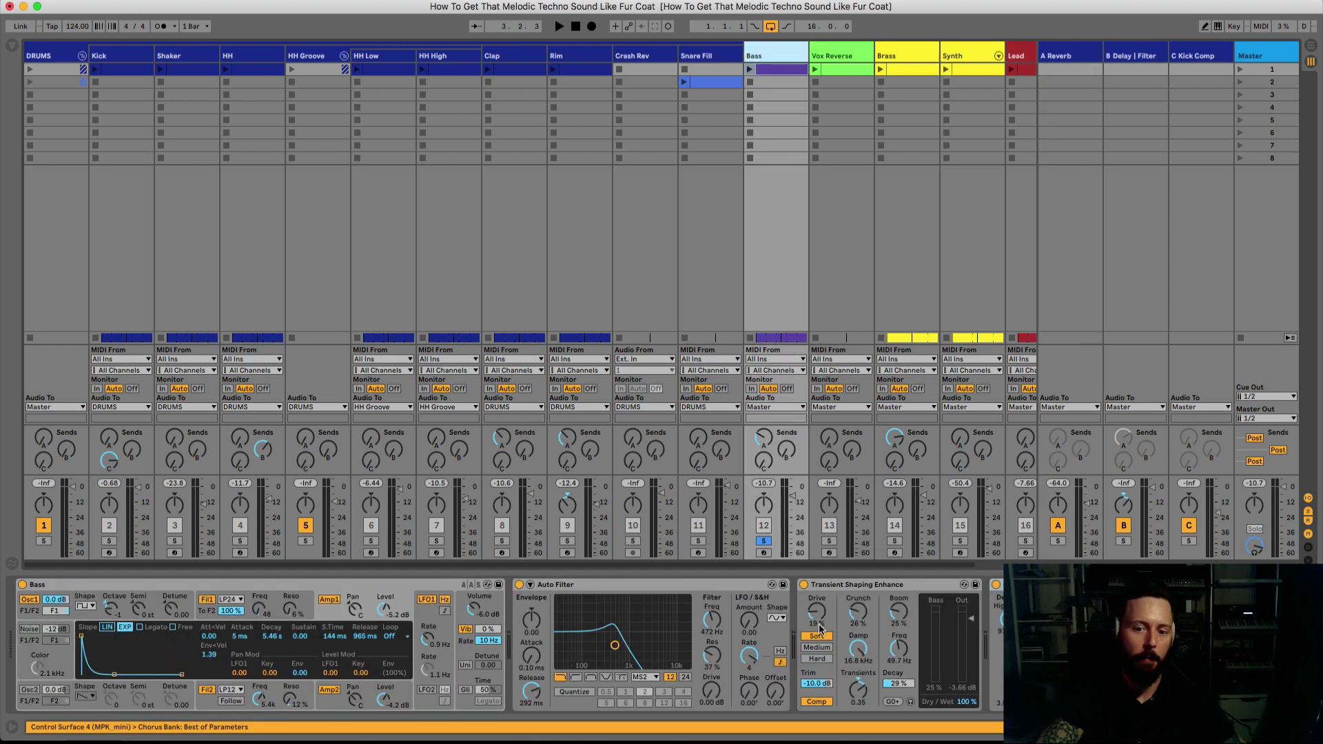
# - Solo the Kick track alongside the Bass, play them together, and add the Shaker track to the solo
pyautogui.click(764, 541)
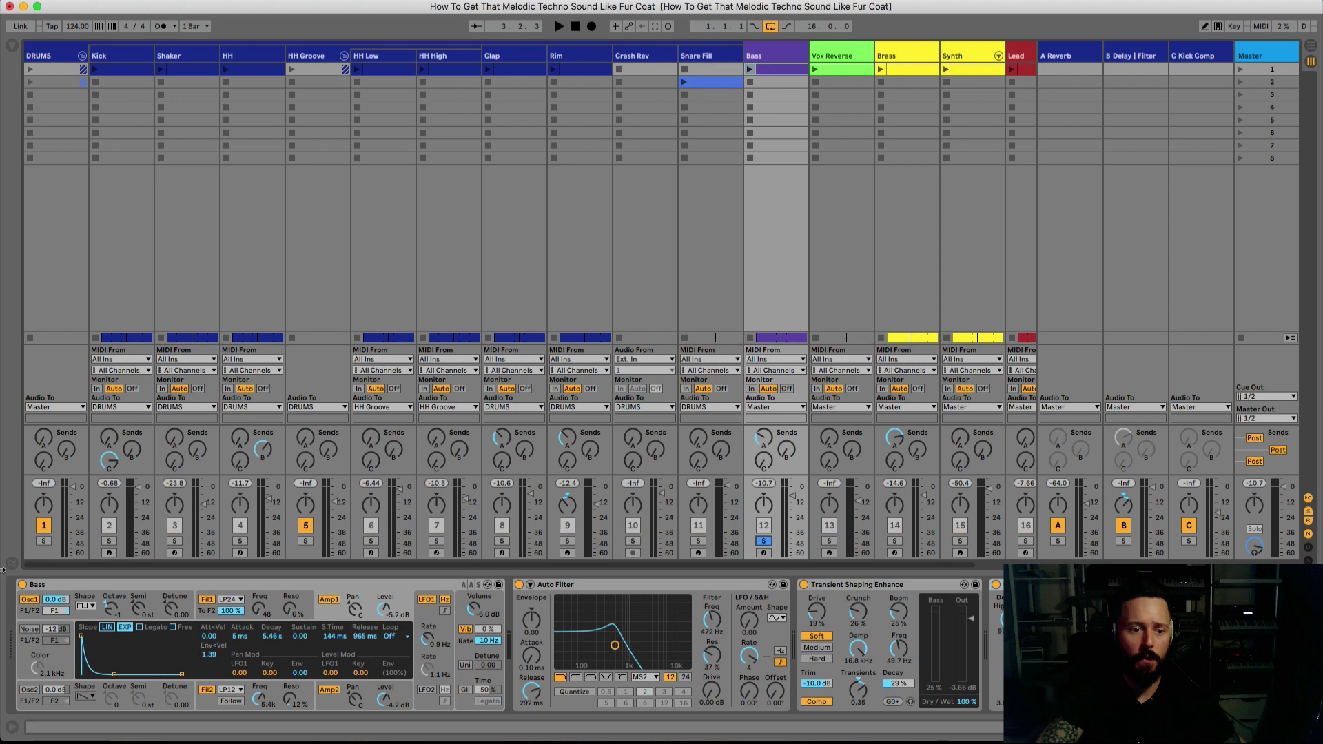
pyautogui.click(109, 541)
pyautogui.press('space')
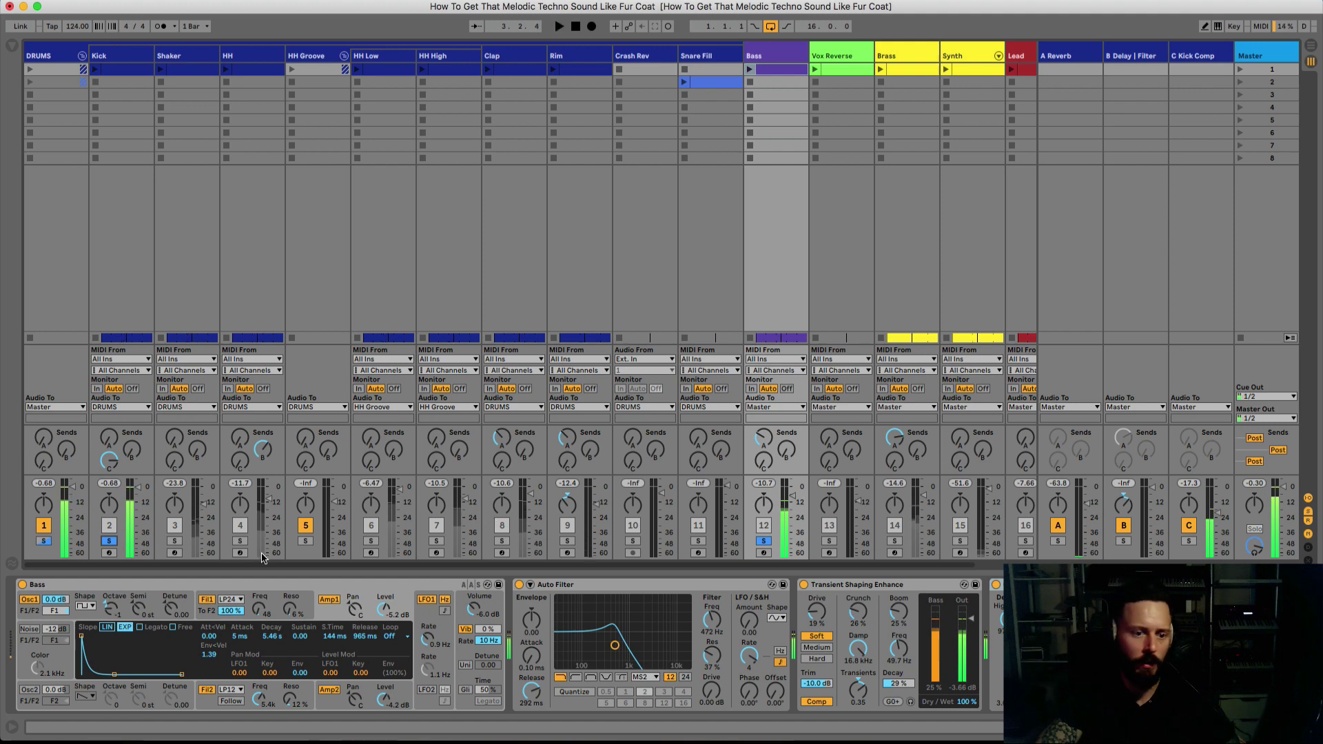
pyautogui.click(174, 541)
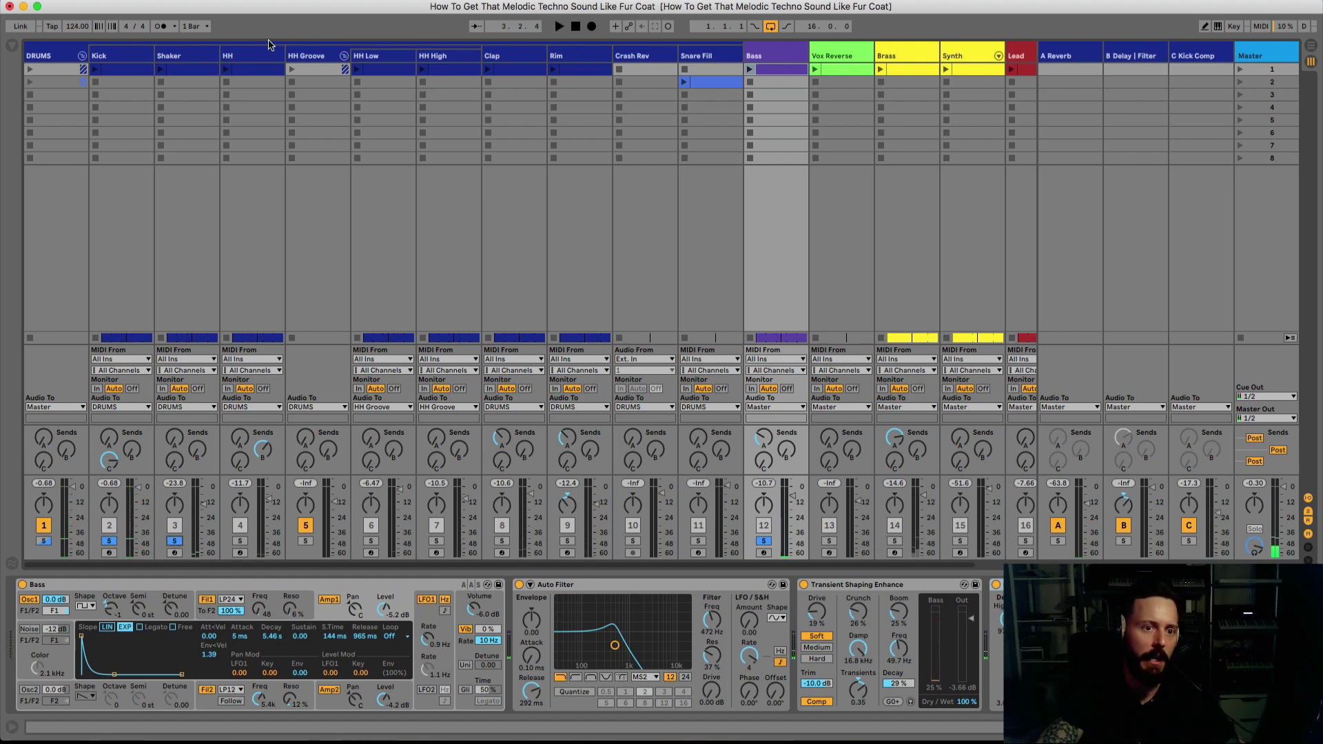
# - Audition the Shaker in the soloed loop while moving its sample start slightly past the initial attack
pyautogui.click(186, 55)
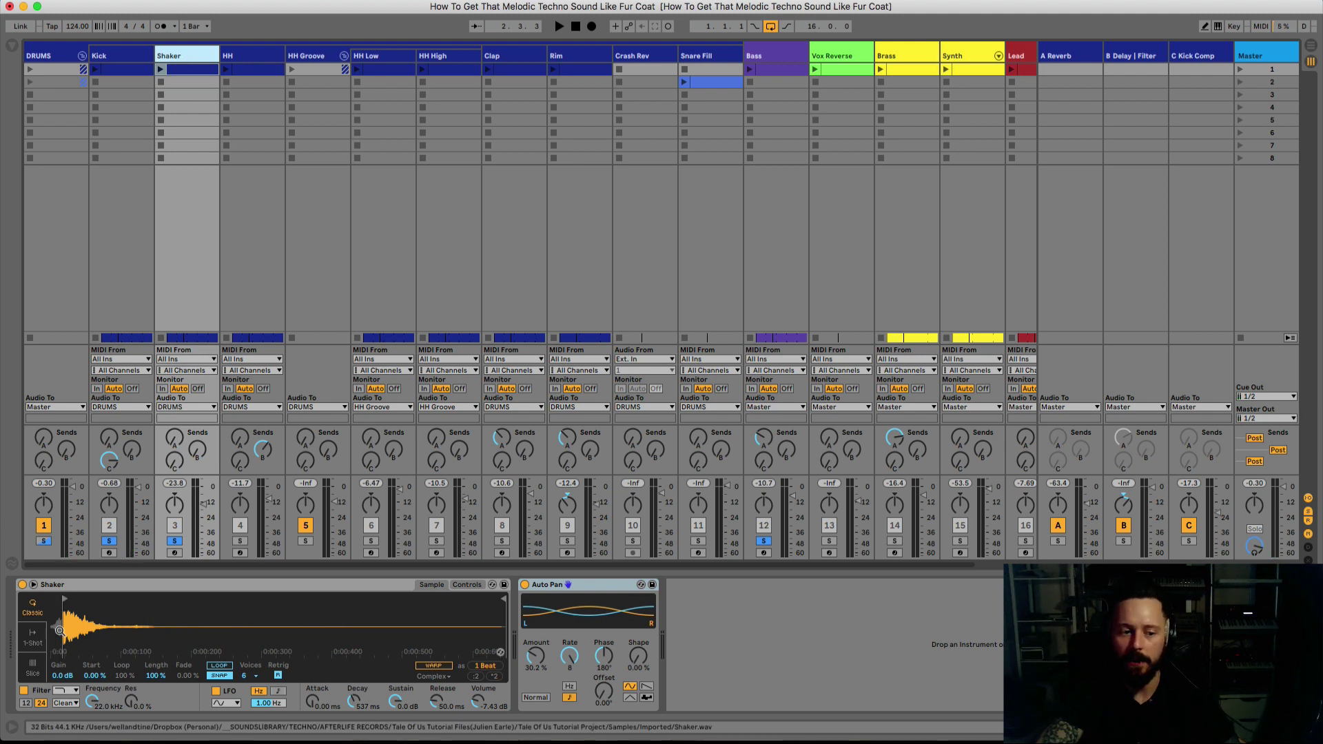
pyautogui.press('space')
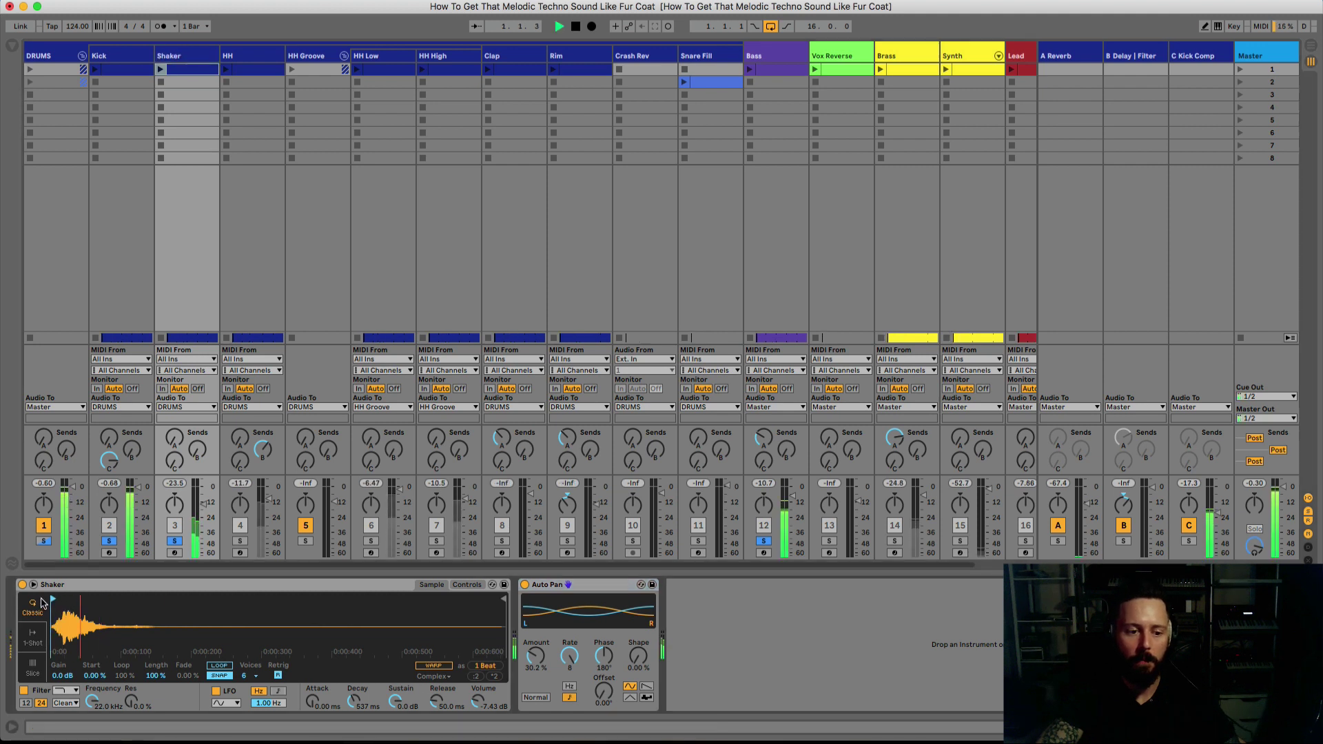
pyautogui.moveTo(54, 599); pyautogui.dragTo(68, 596)
pyautogui.press('space')
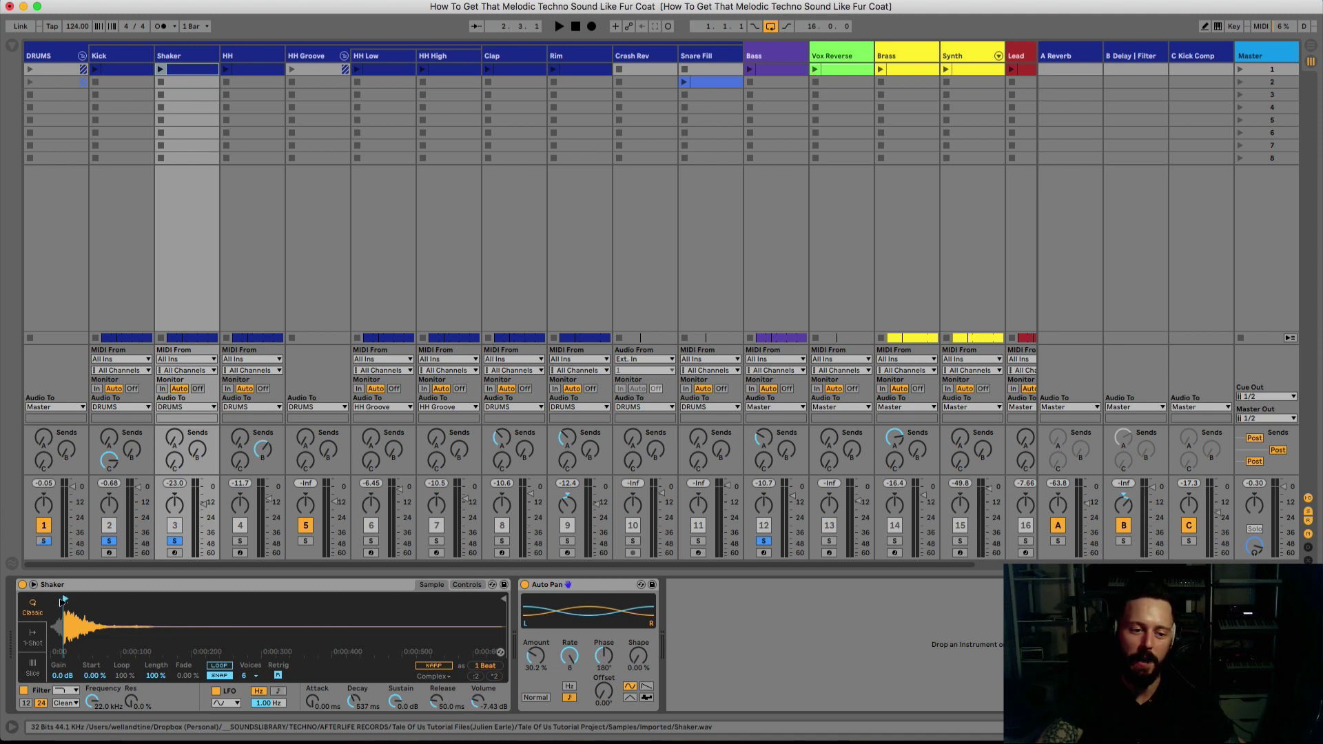
pyautogui.press('space')
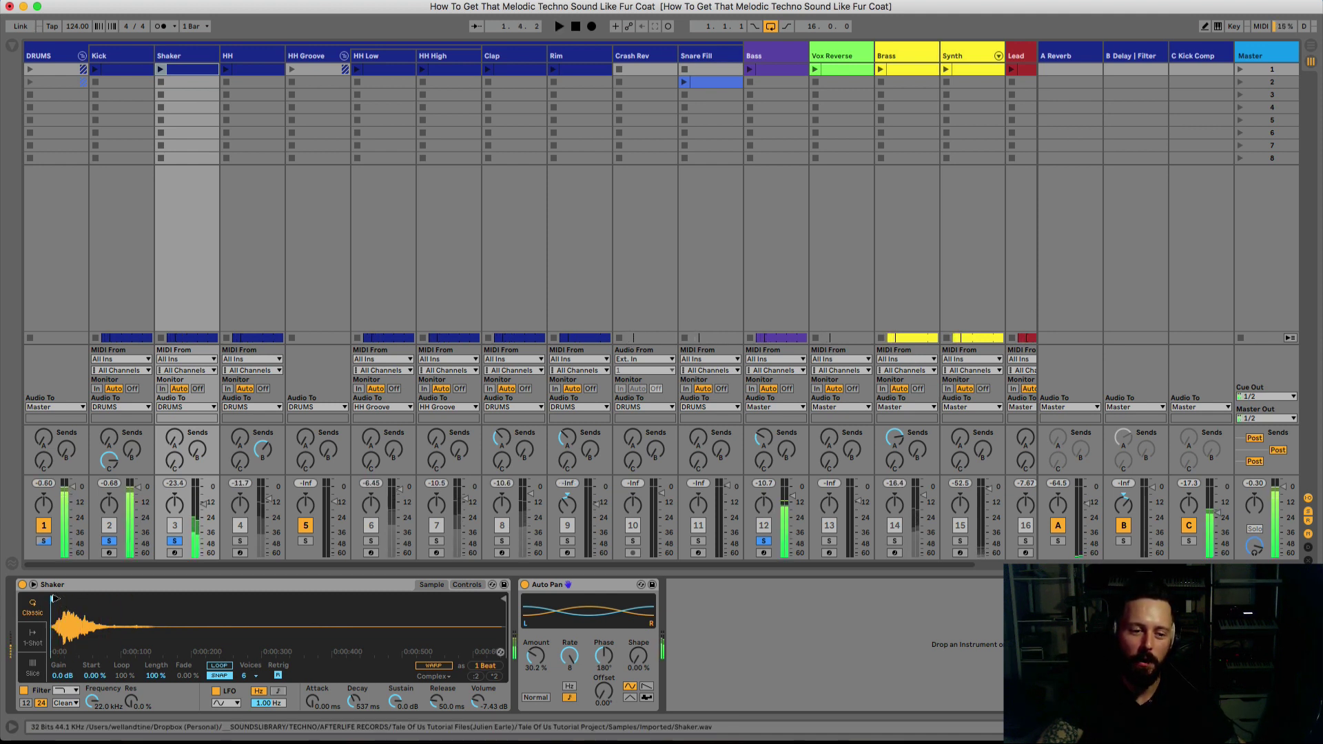
pyautogui.moveTo(54, 599); pyautogui.dragTo(64, 603)
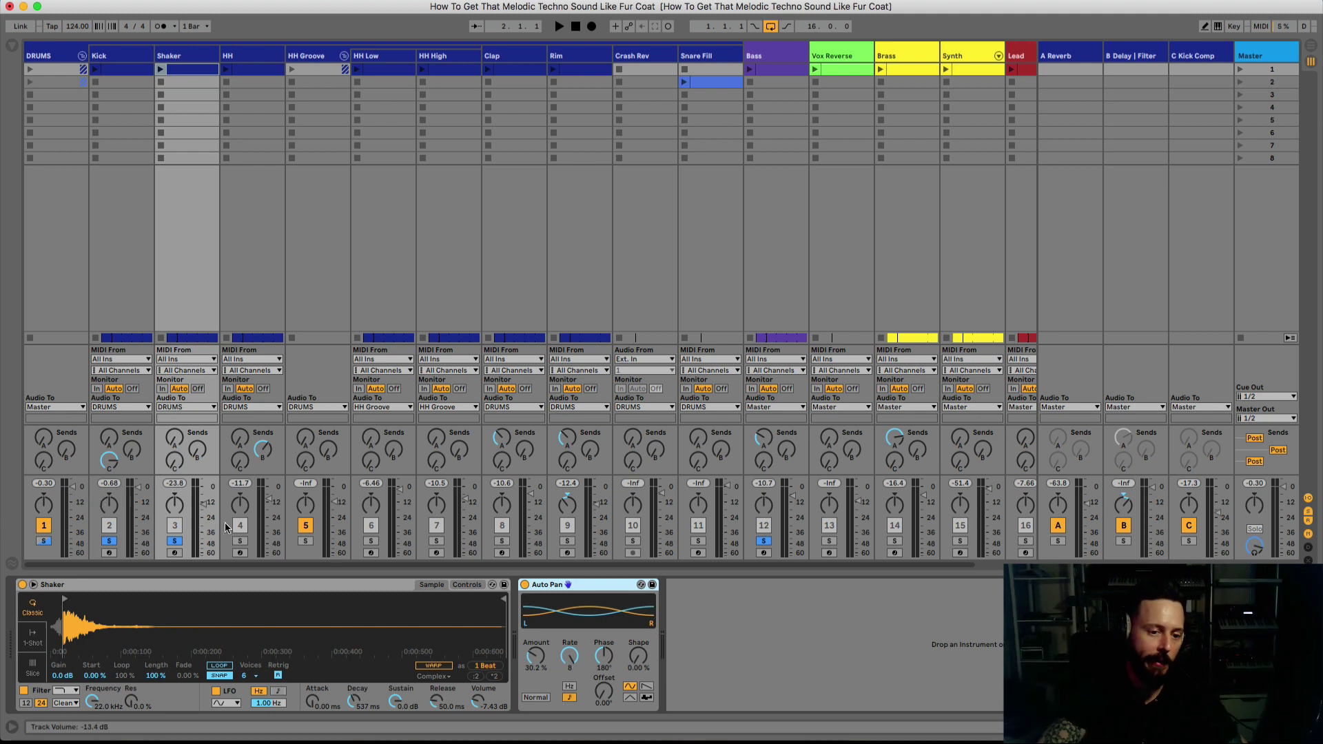
# - Add the HH track to the solo, show its devices, and play it with the Kick, Shaker and Bass
pyautogui.click(246, 54)
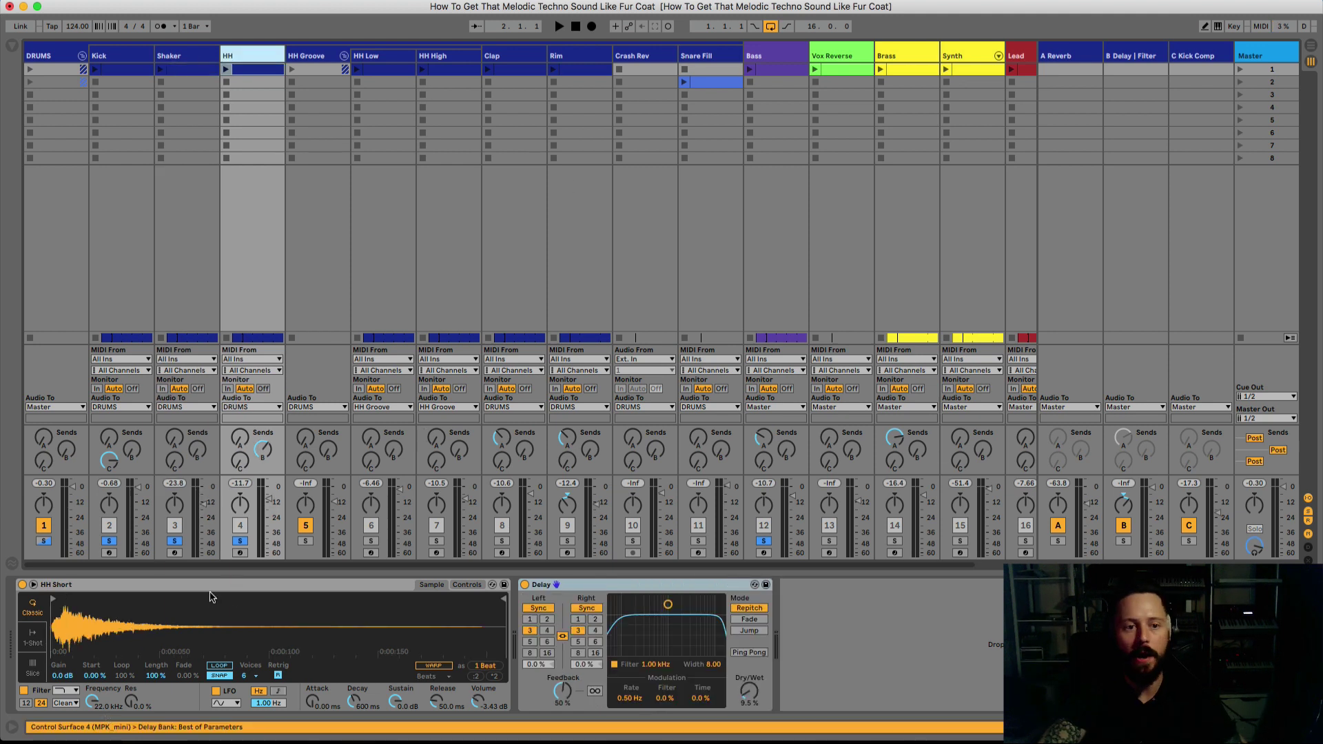
pyautogui.press('space')
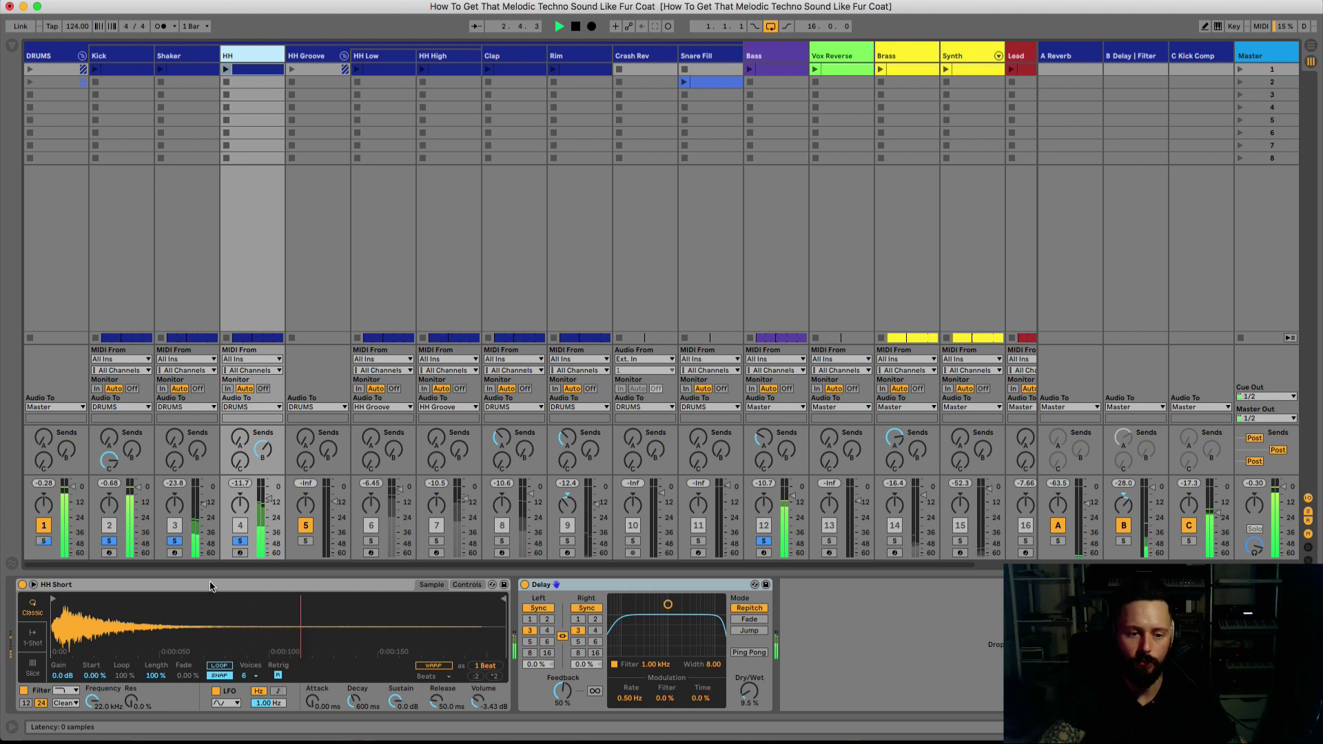
pyautogui.press('space')
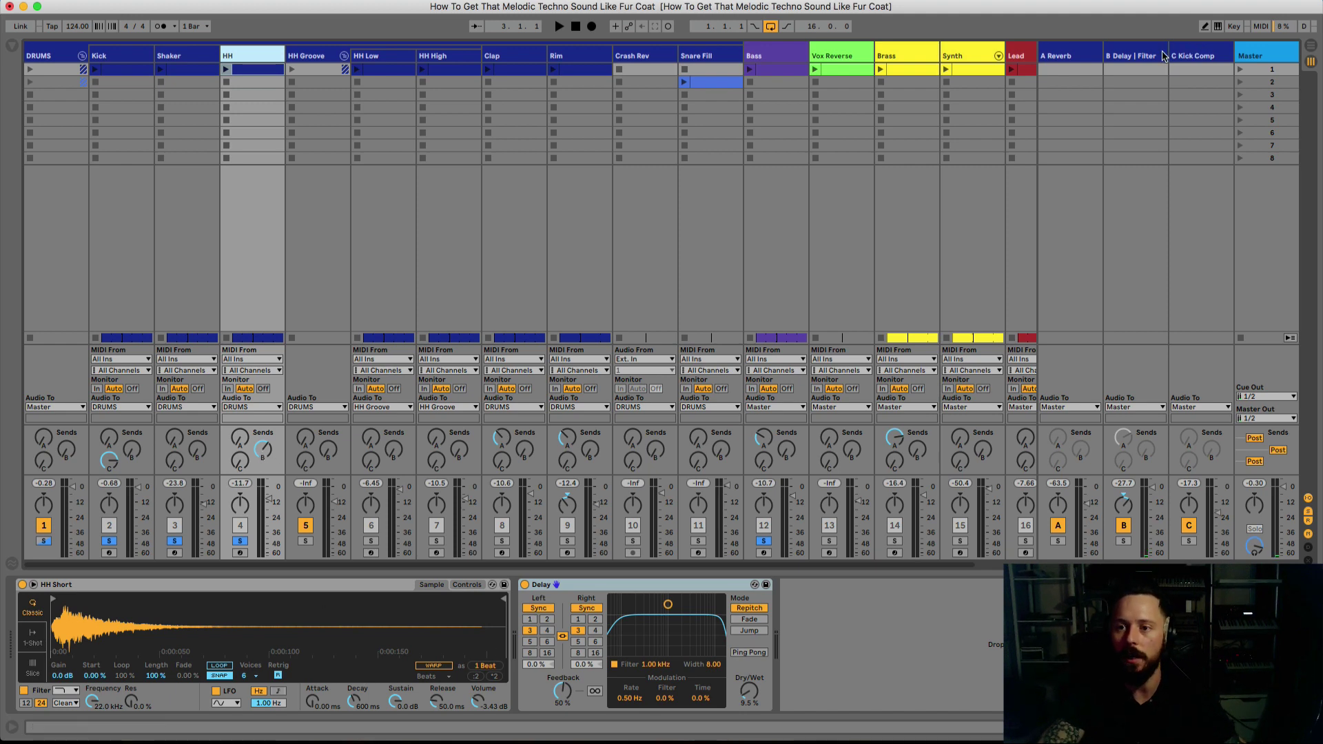
# - Inspect the Delay, Filter Delay and Reverb devices on the B Delay | Filter return
pyautogui.click(1138, 56)
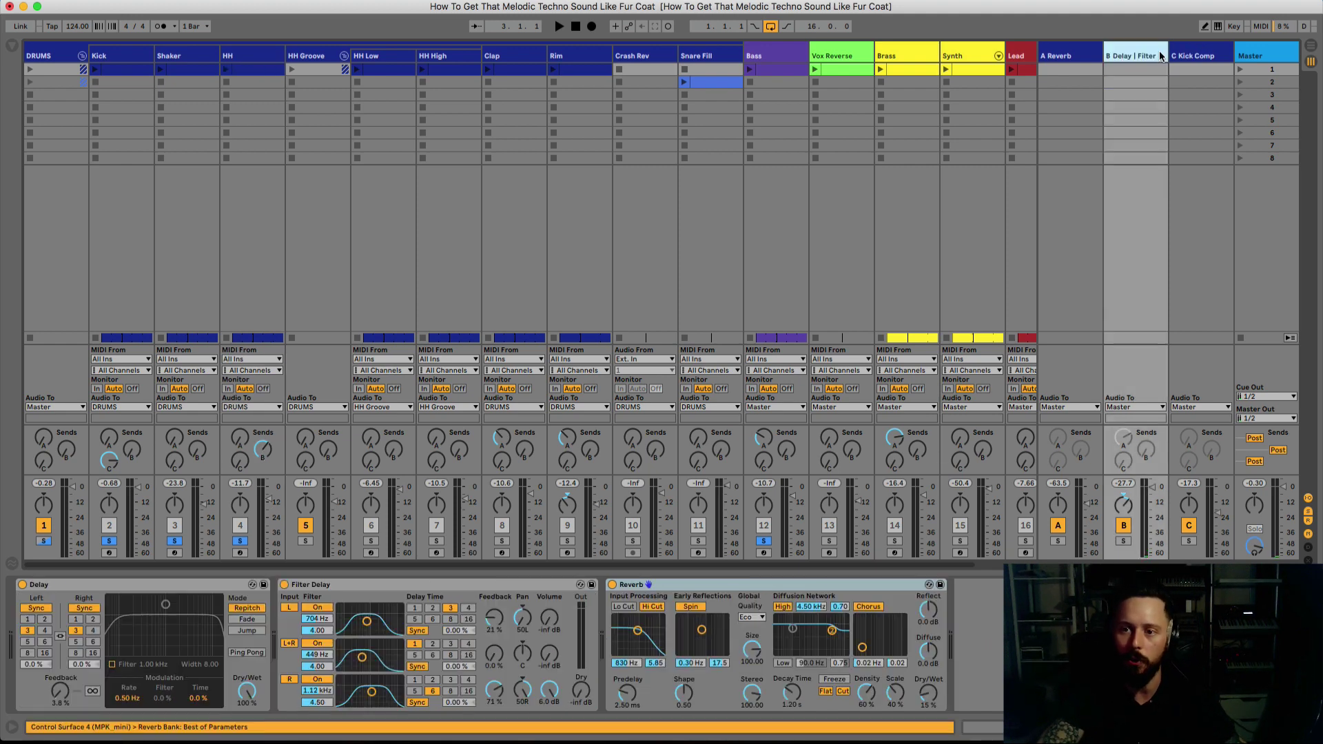
pyautogui.click(85, 582)
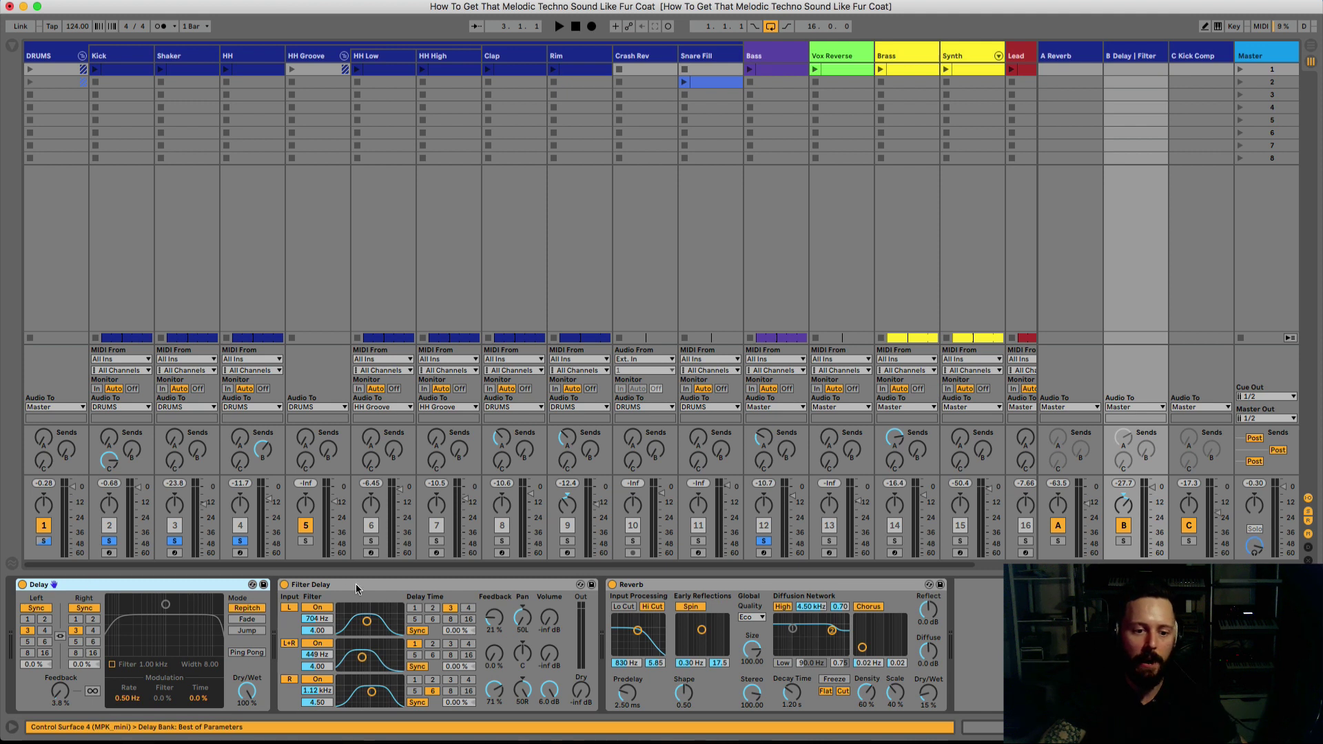
pyautogui.click(356, 586)
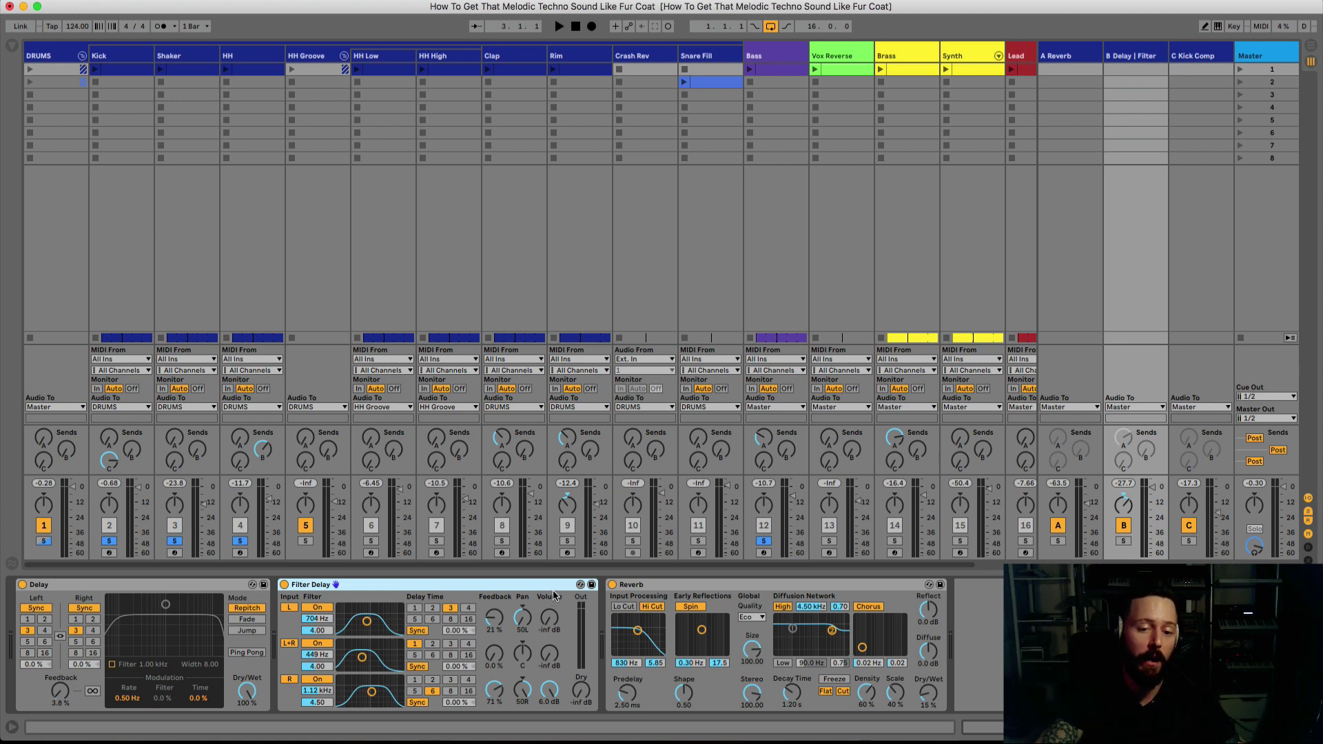
pyautogui.click(676, 589)
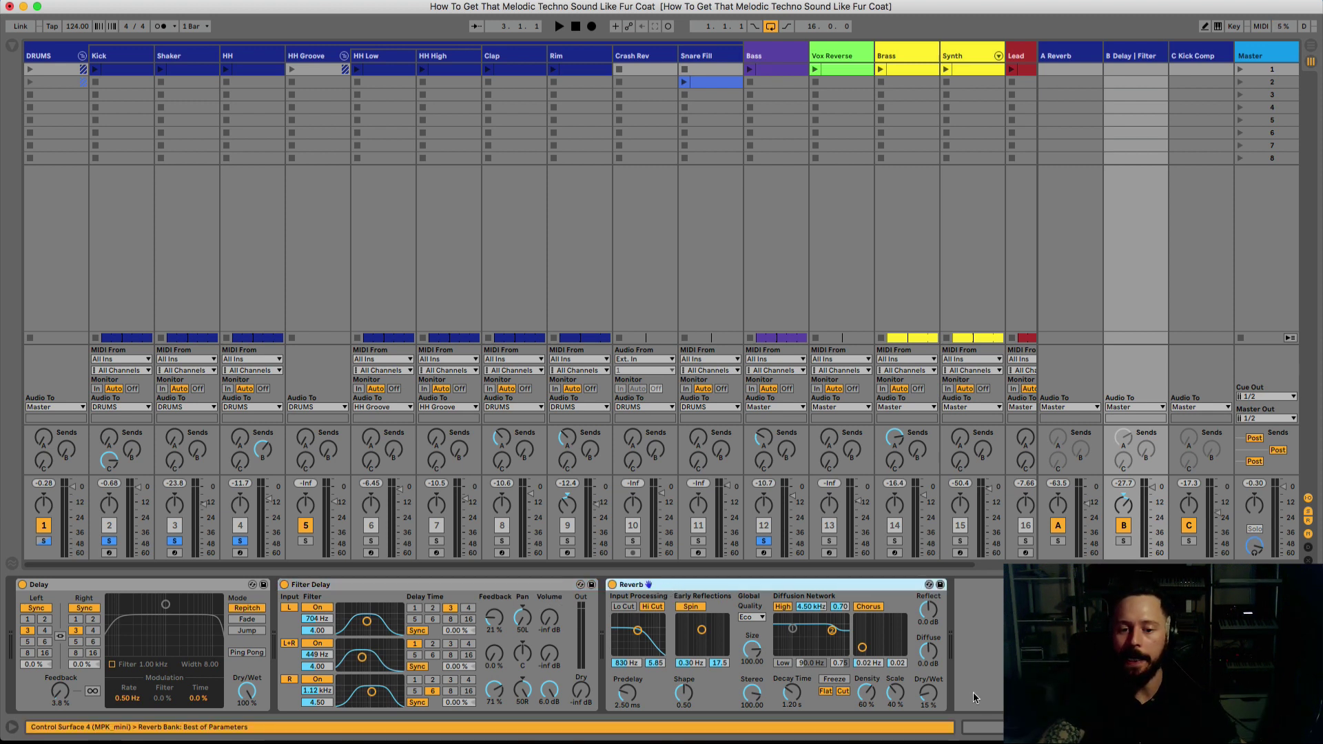
# - Play the HH and Bass without the Kick and Shaker, and review the Reverb on the B Delay | Filter return
pyautogui.press('space')
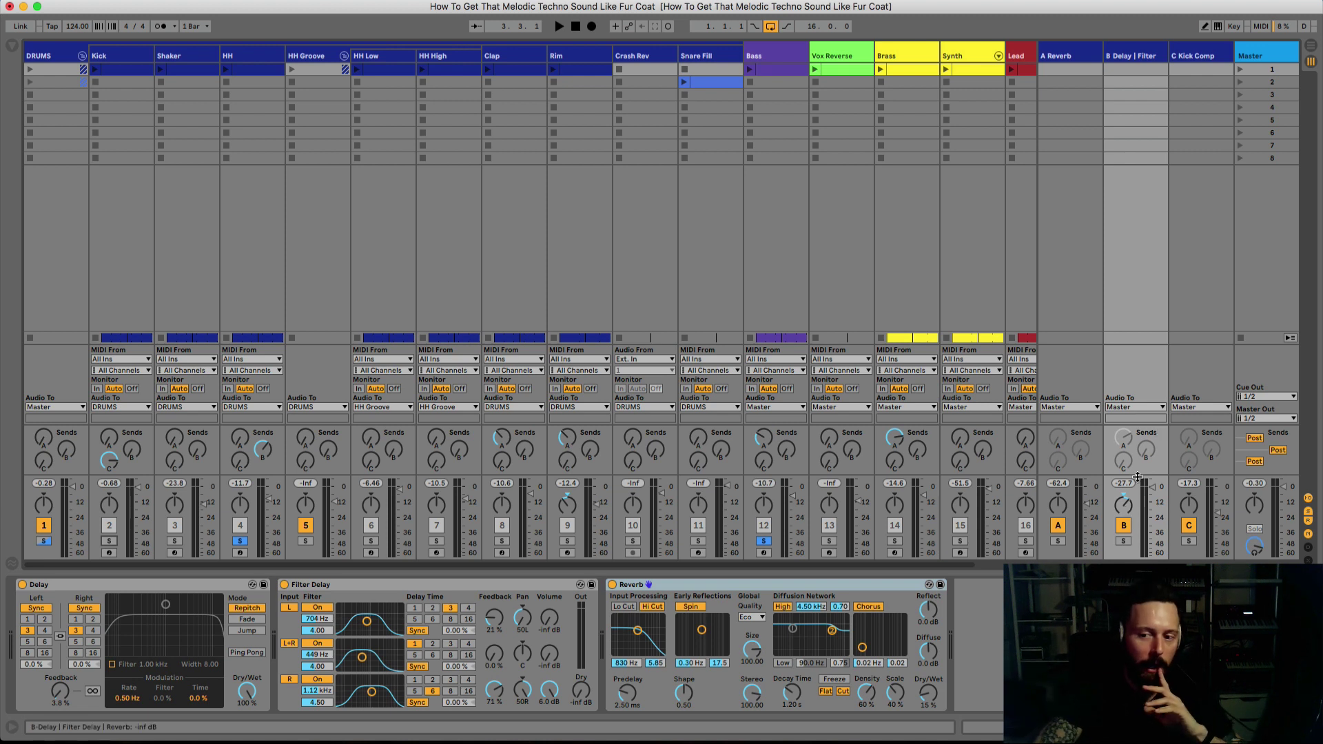
pyautogui.click(1132, 56)
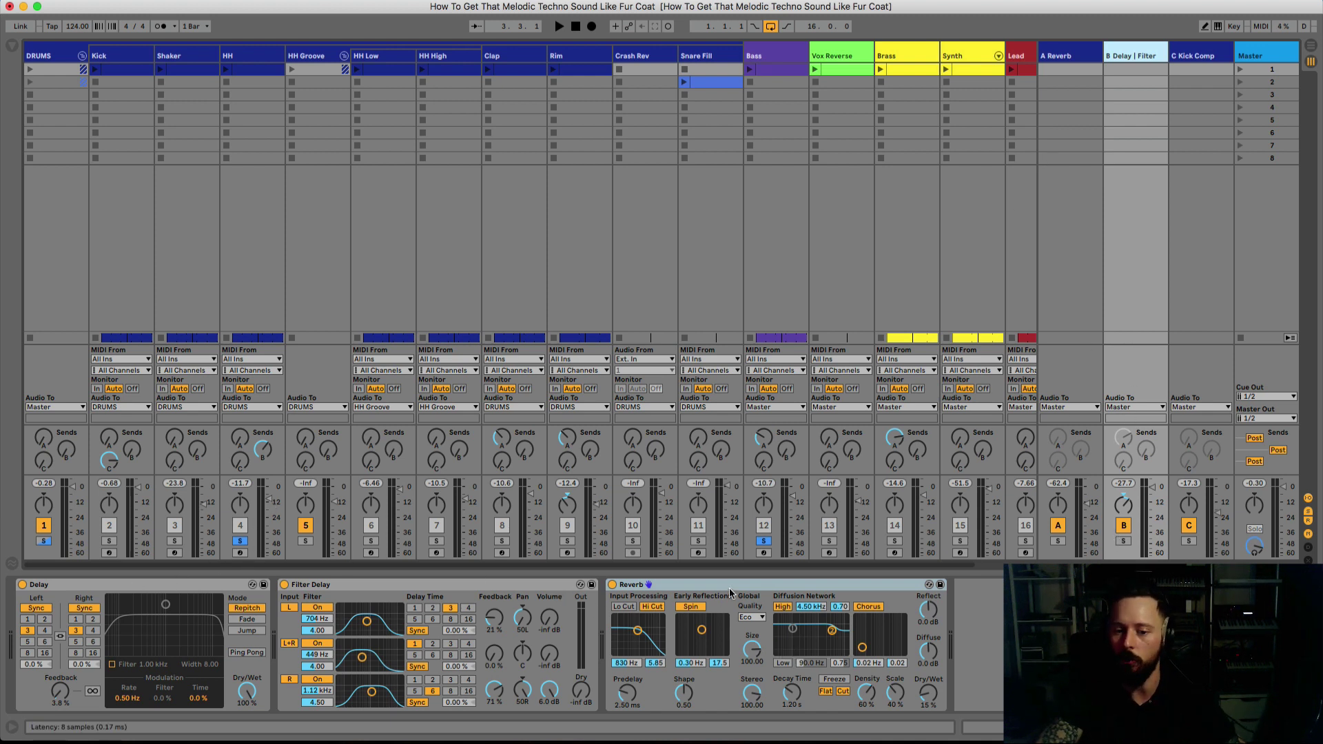
pyautogui.click(761, 585)
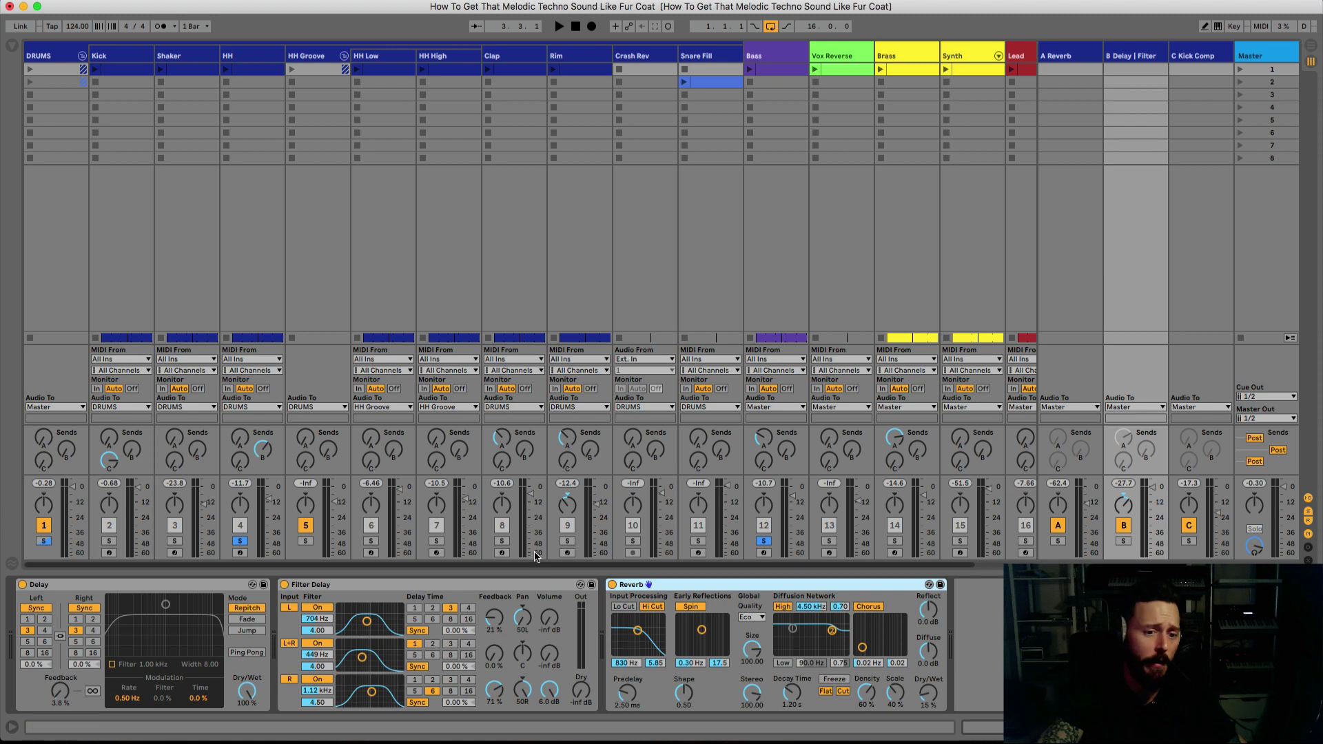
# - Restore the Shaker and Kick to the solo, and play the loop while folding and unfolding the HH Groove group
pyautogui.click(174, 541)
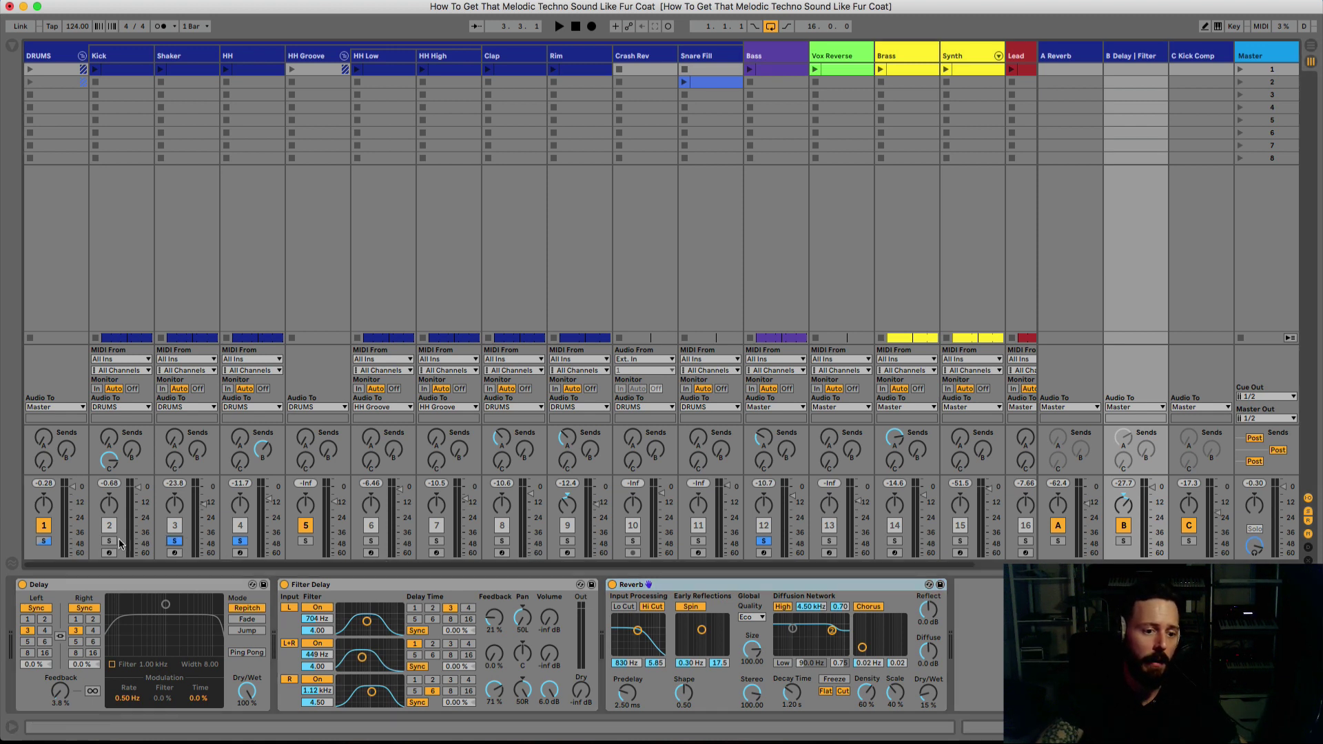
pyautogui.press('space')
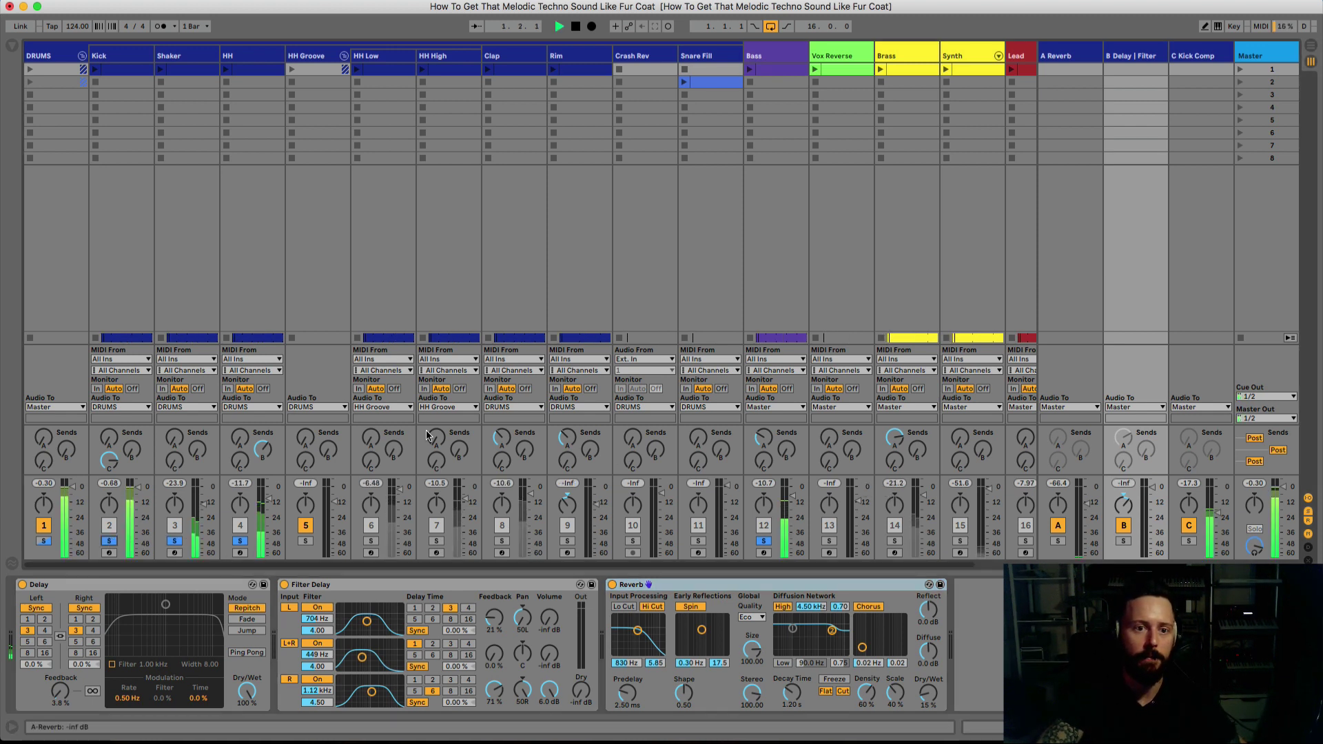
pyautogui.click(344, 56)
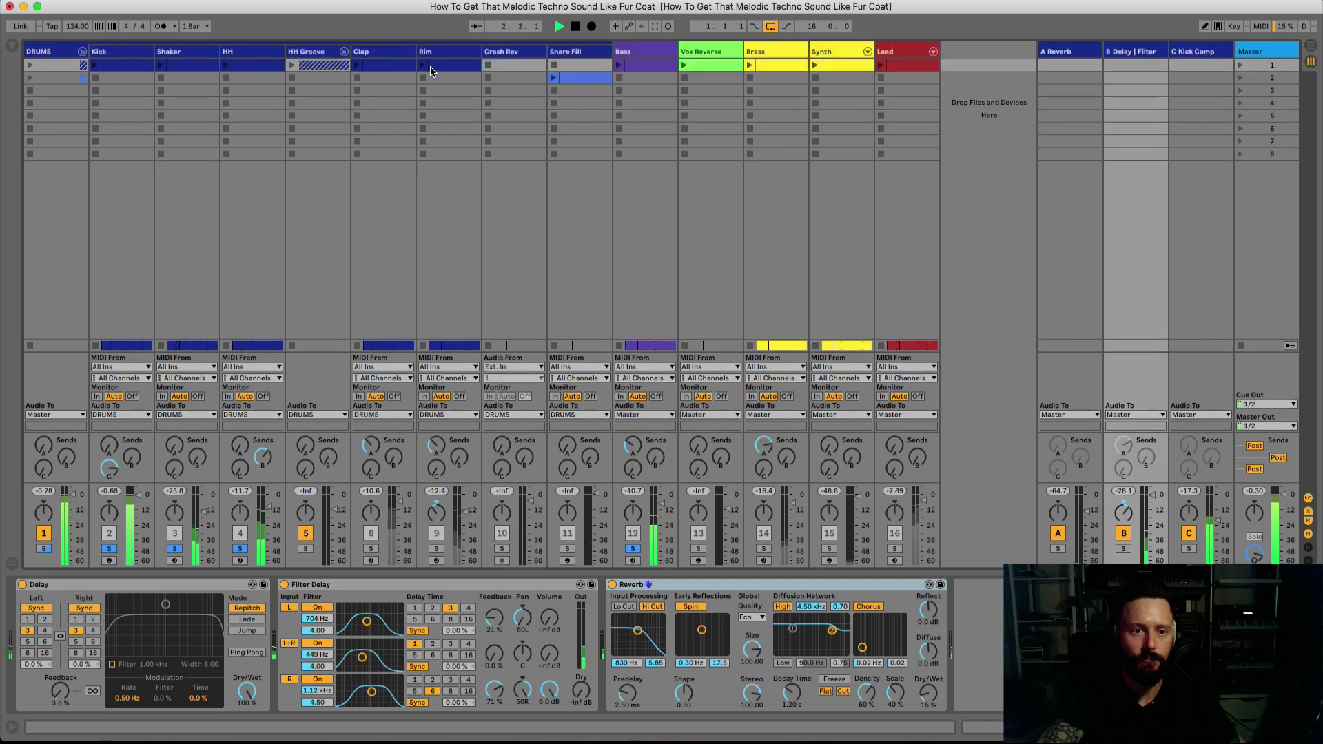
pyautogui.click(344, 51)
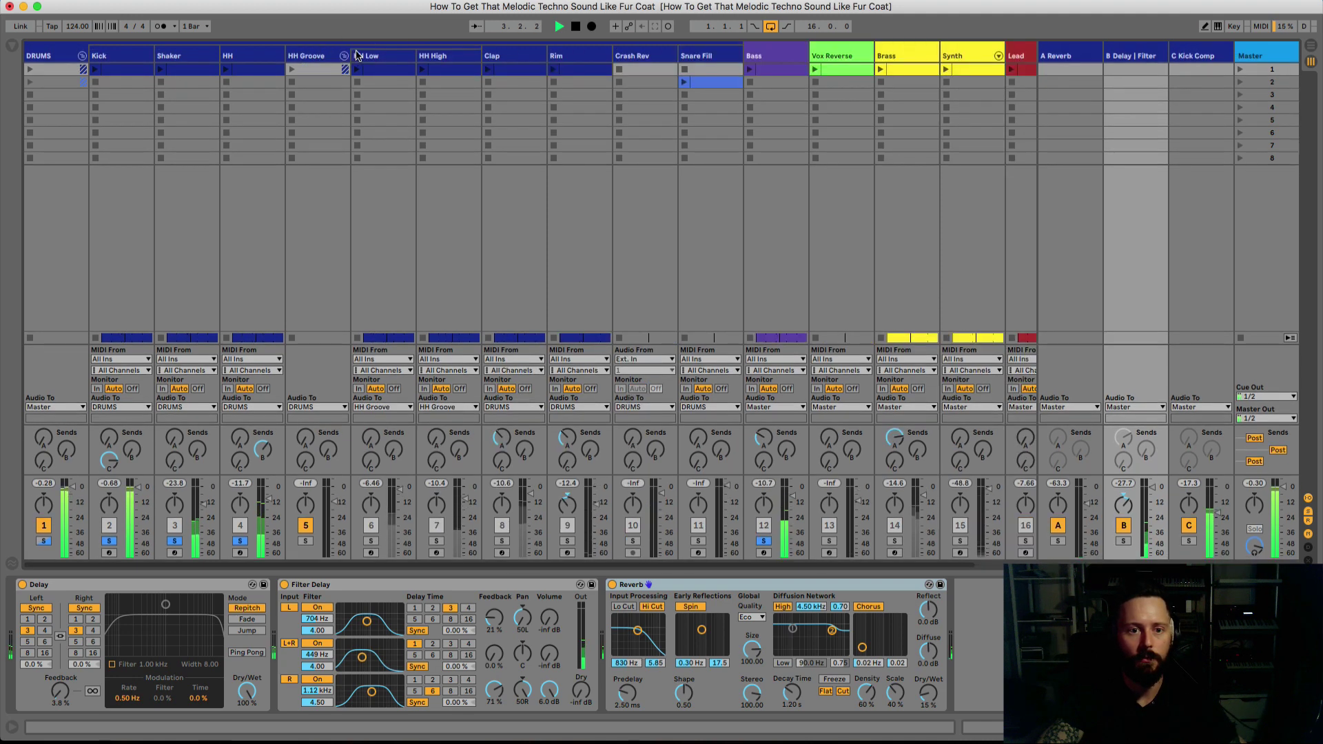
pyautogui.press('space')
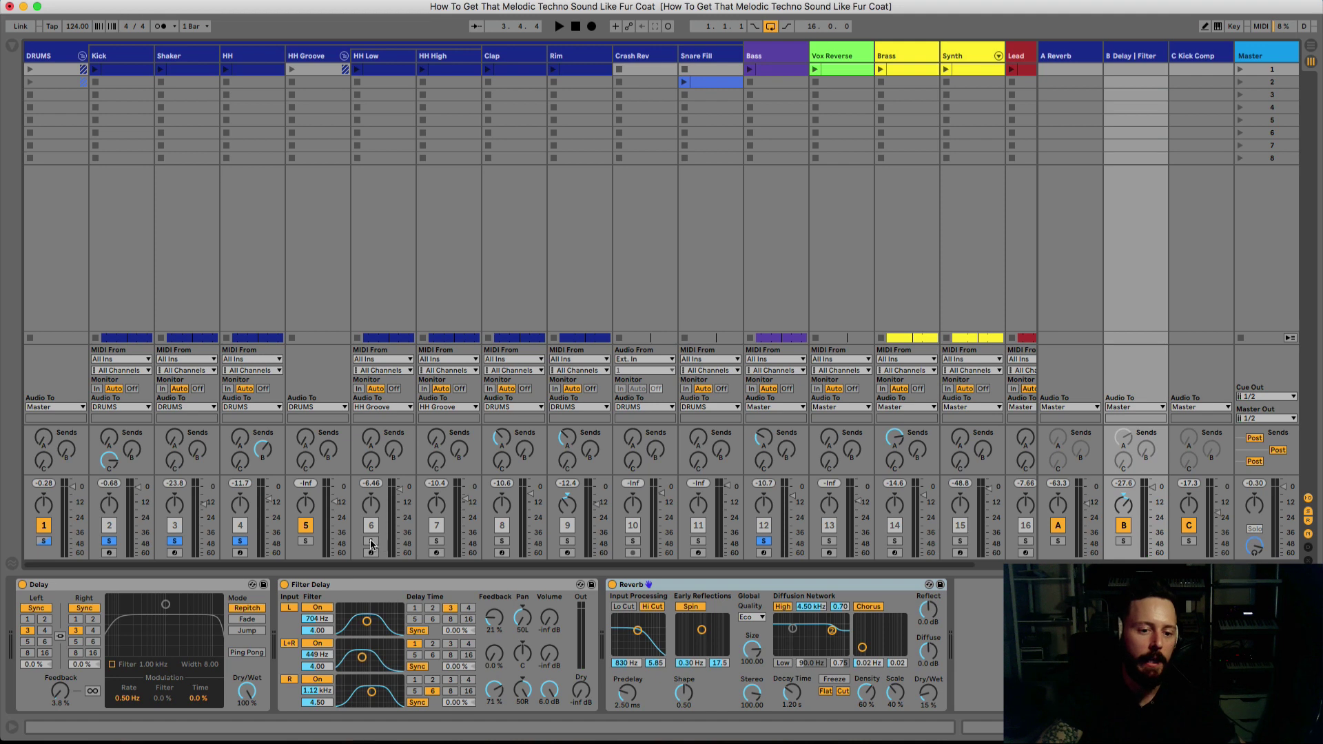
# - Add the HH Low track to the solo, show its devices, and play it with the other soloed tracks
pyautogui.click(378, 61)
pyautogui.press('space')
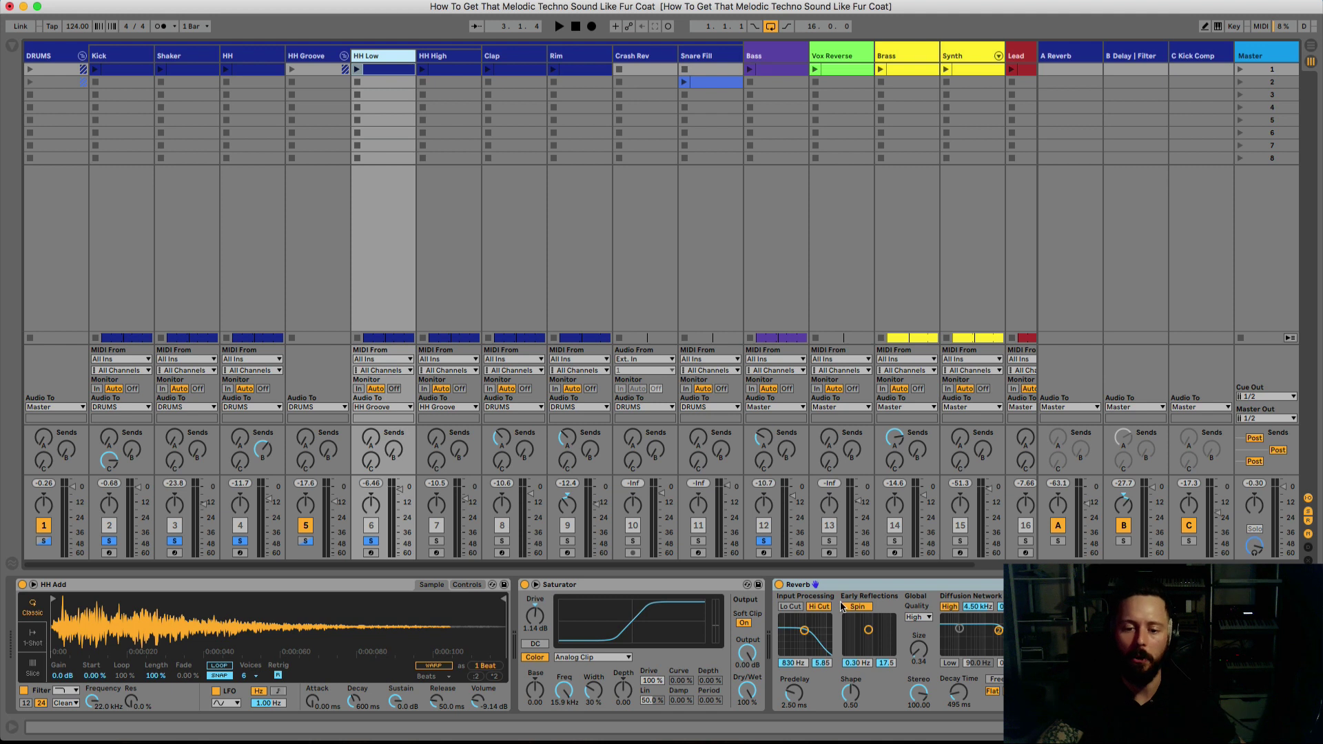
pyautogui.press('space')
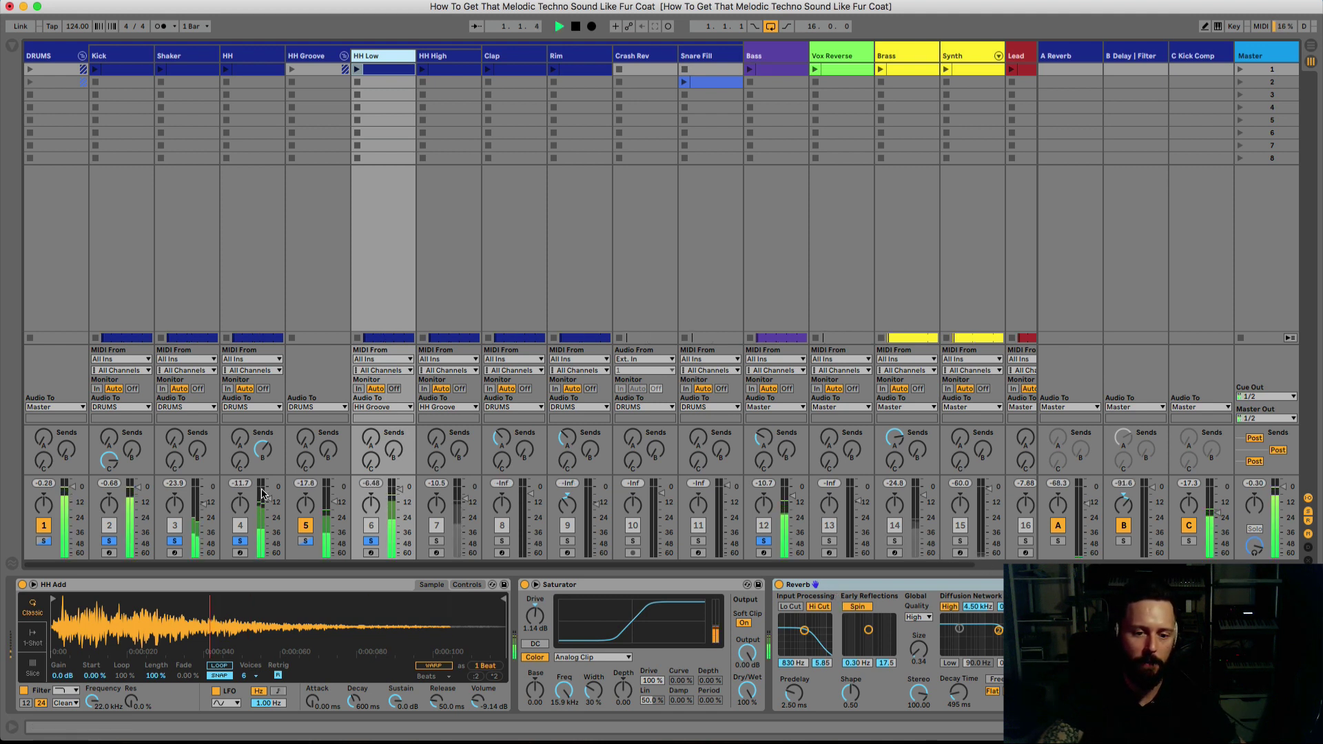
pyautogui.press('space')
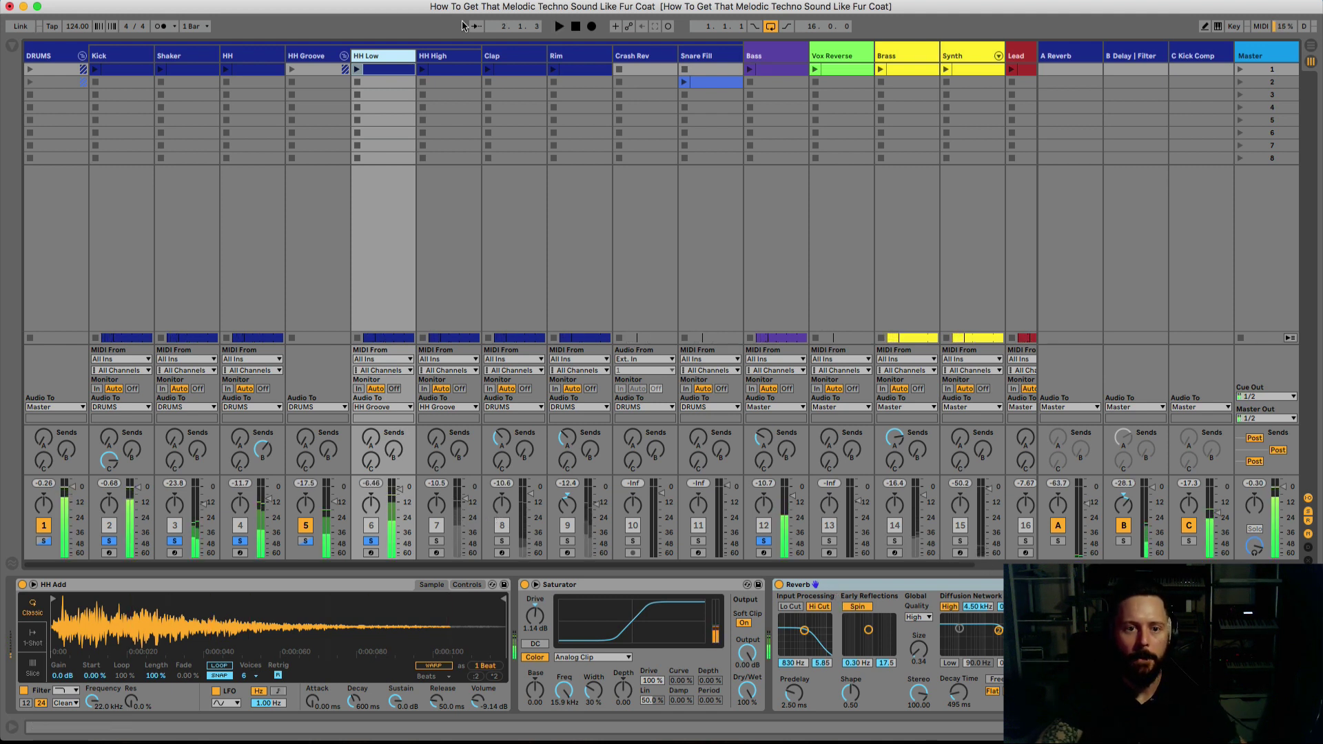
# - Solo the HH High track, audition it without and with HH Low, and set its track volume to -6.0 dB
pyautogui.click(467, 531)
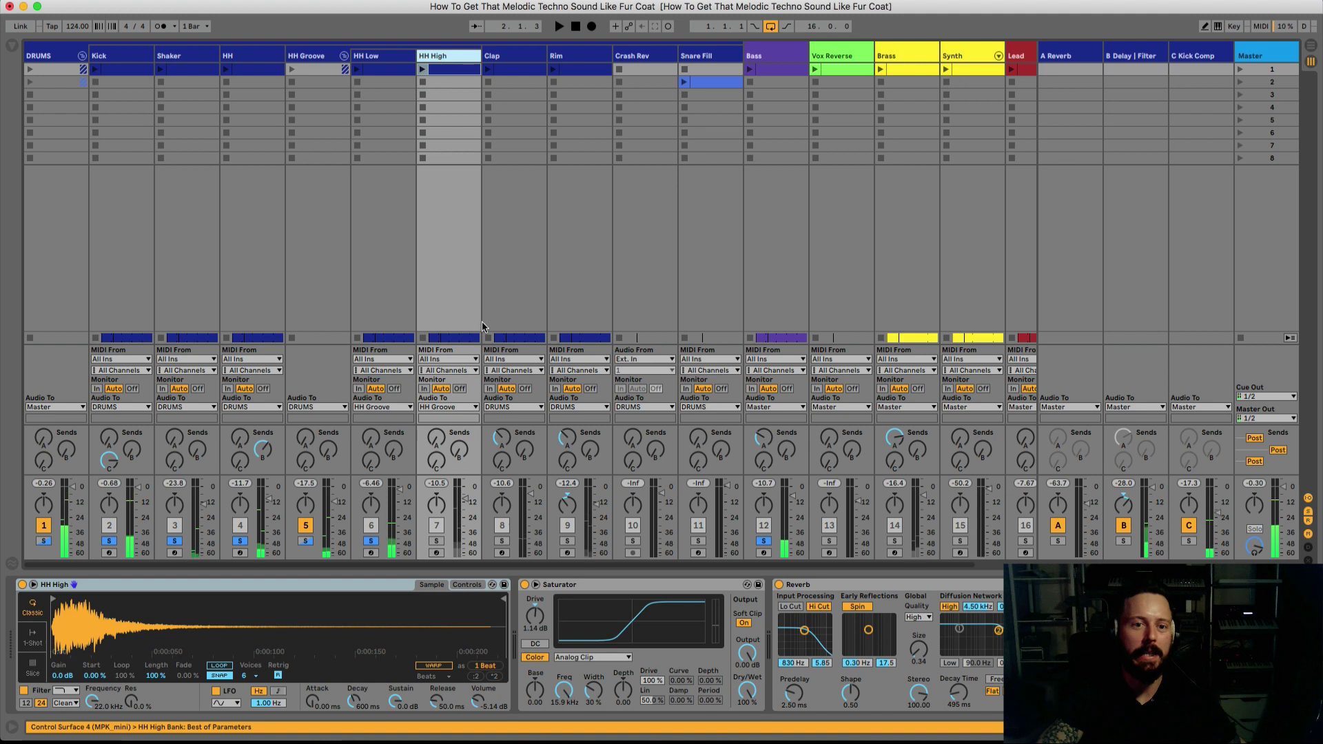
pyautogui.click(438, 542)
pyautogui.press('space')
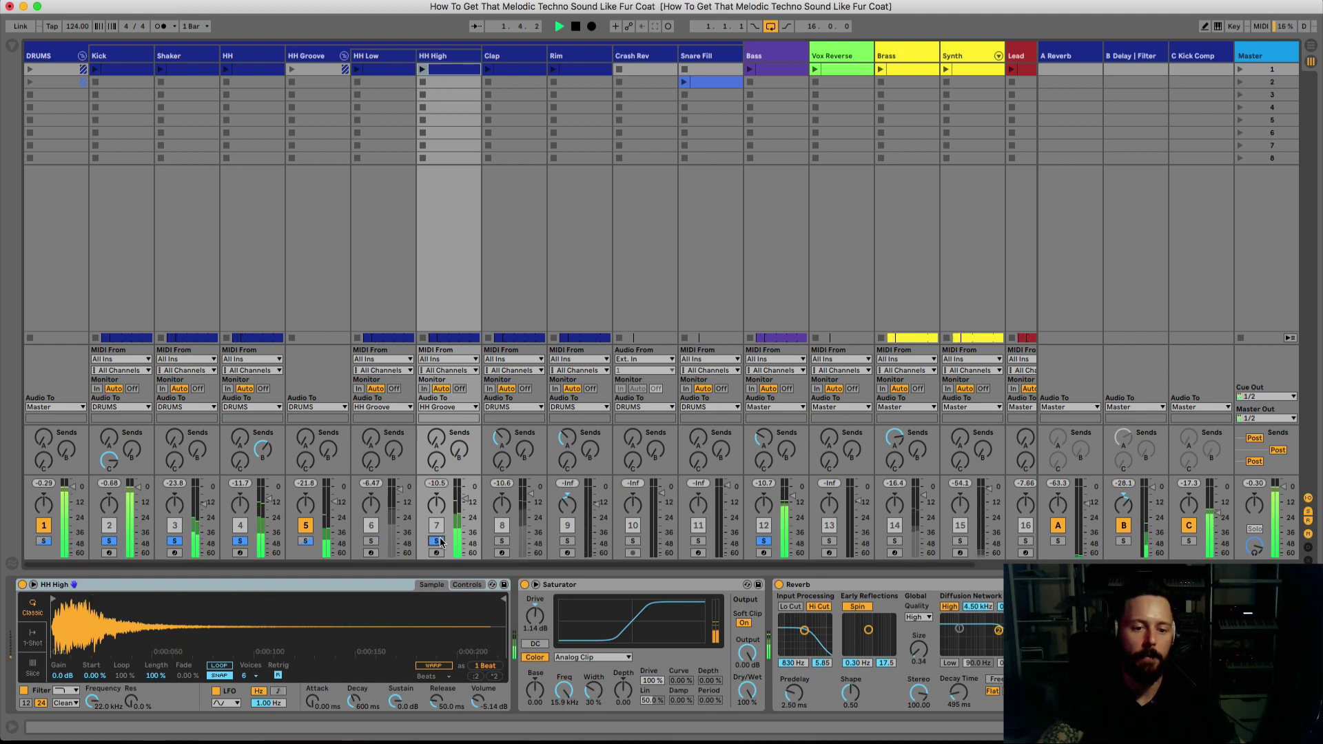
pyautogui.press('space')
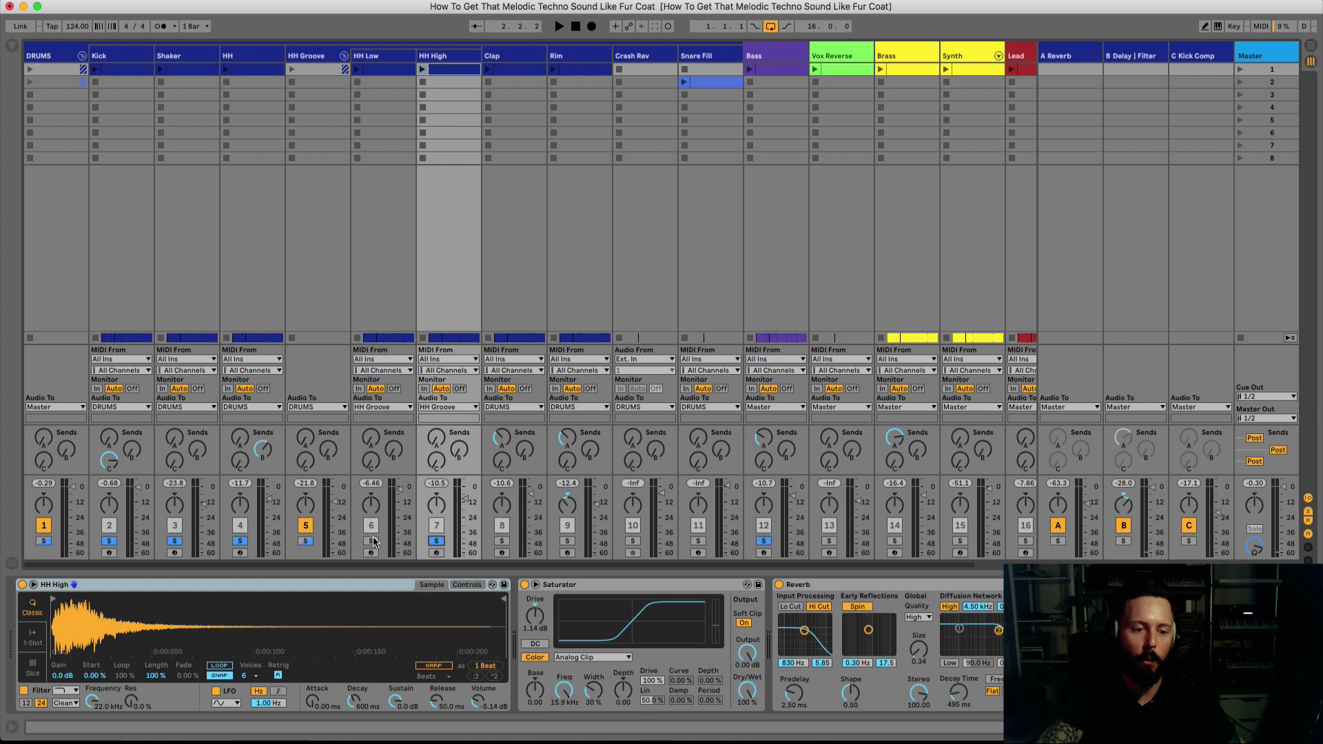
pyautogui.press('space')
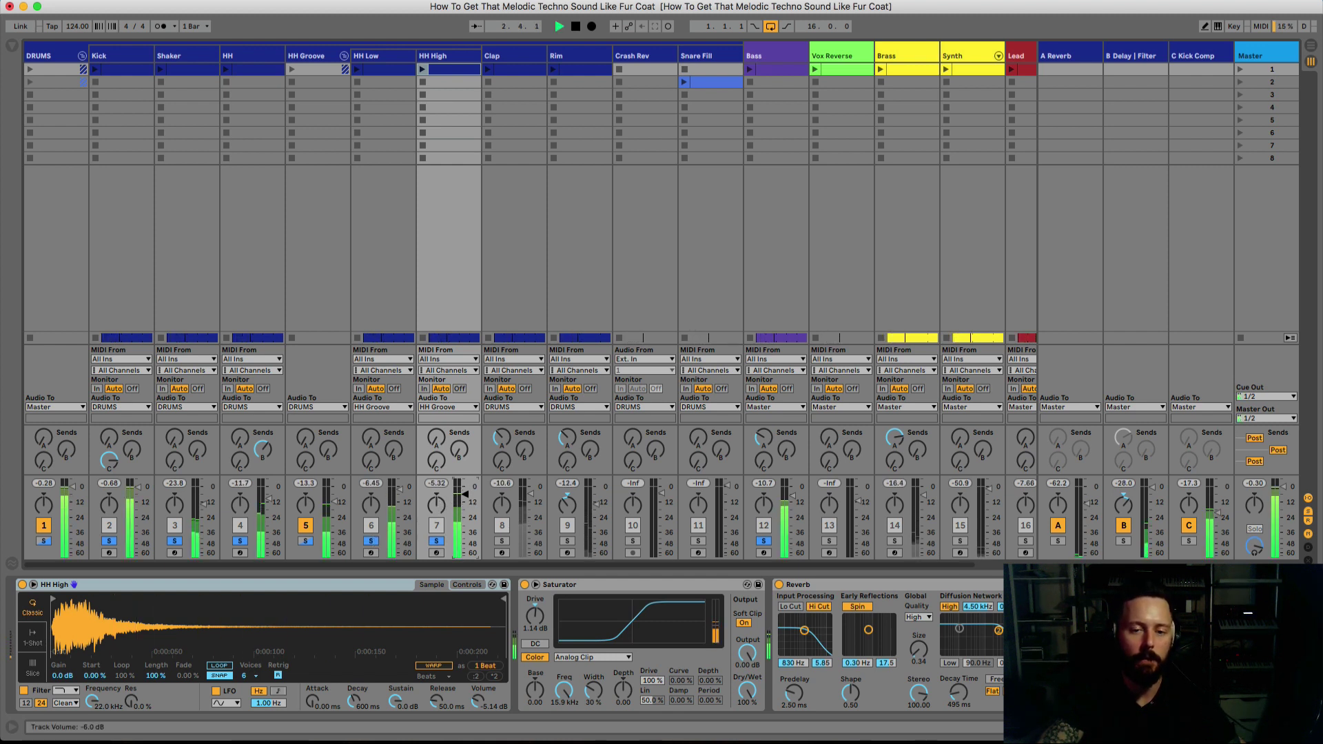
pyautogui.press('space')
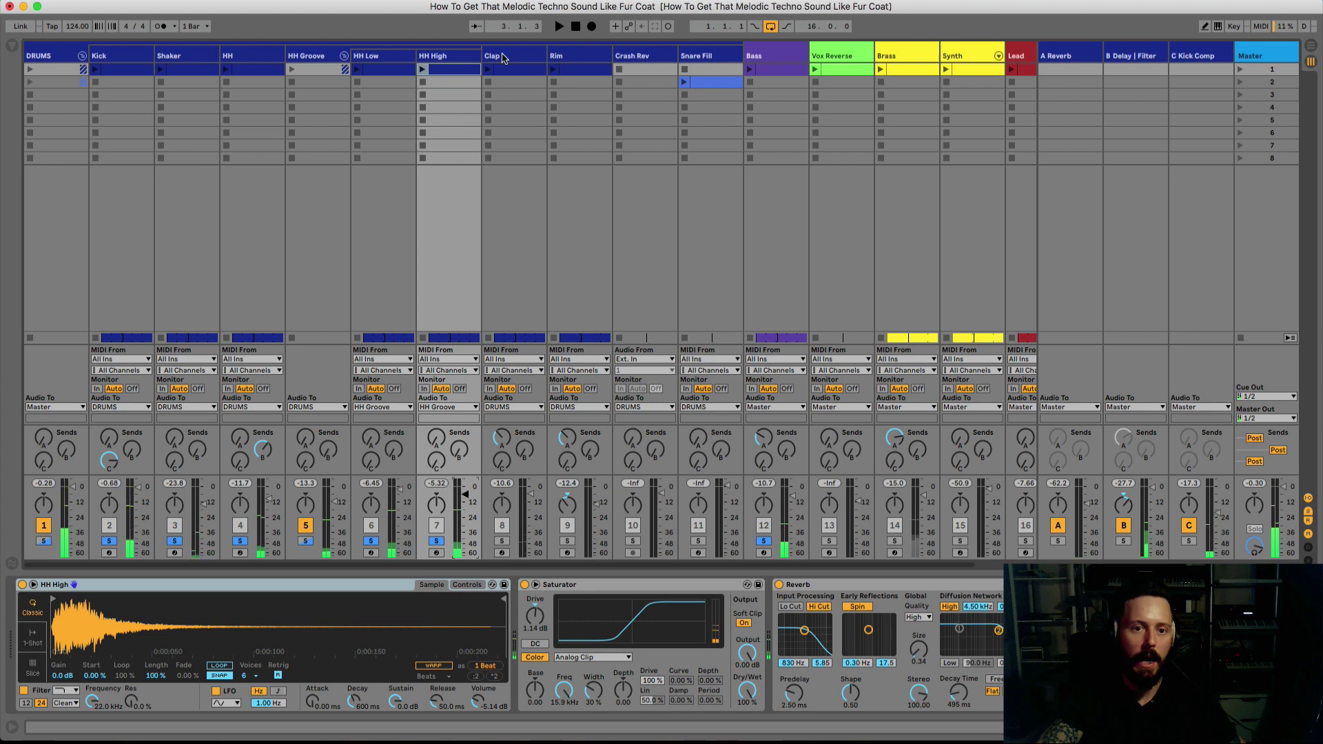
# - Show the Clap track's sampler, add the track to the solo, and play the loop with it
pyautogui.click(504, 58)
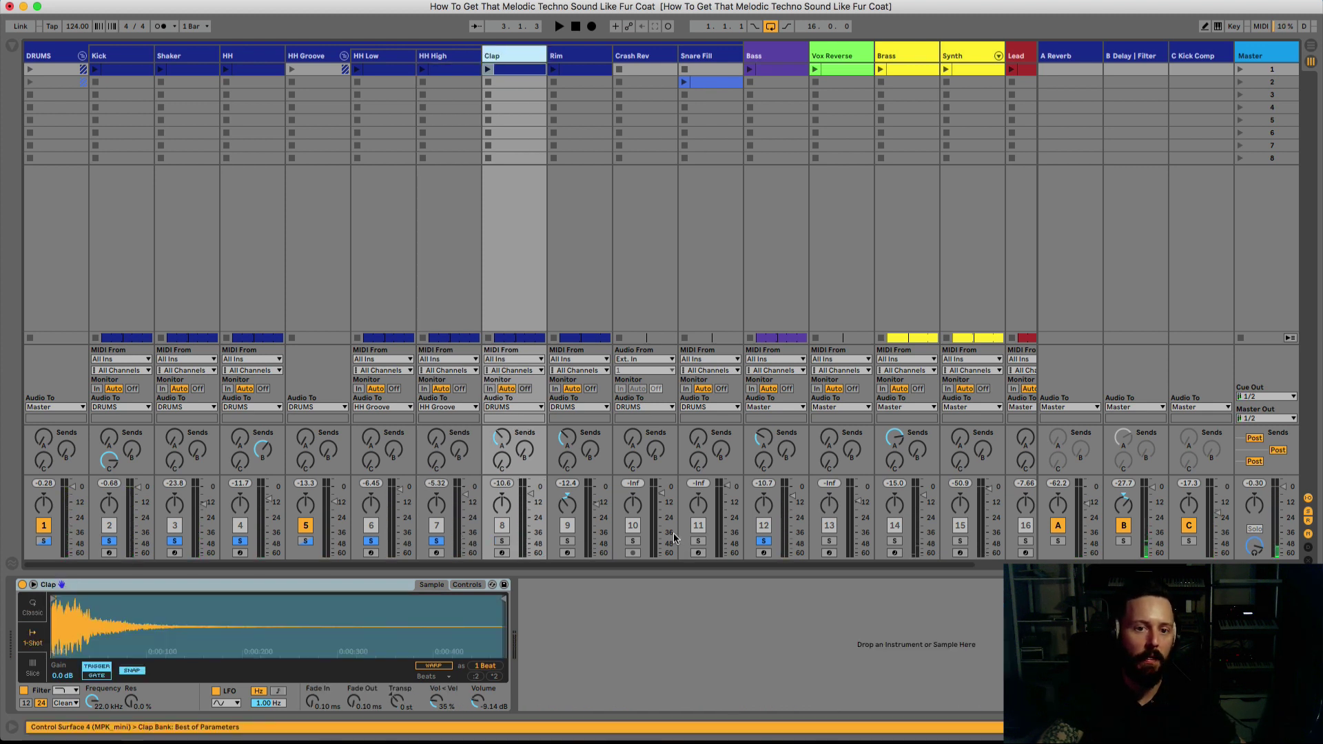
pyautogui.click(502, 542)
pyautogui.press('space')
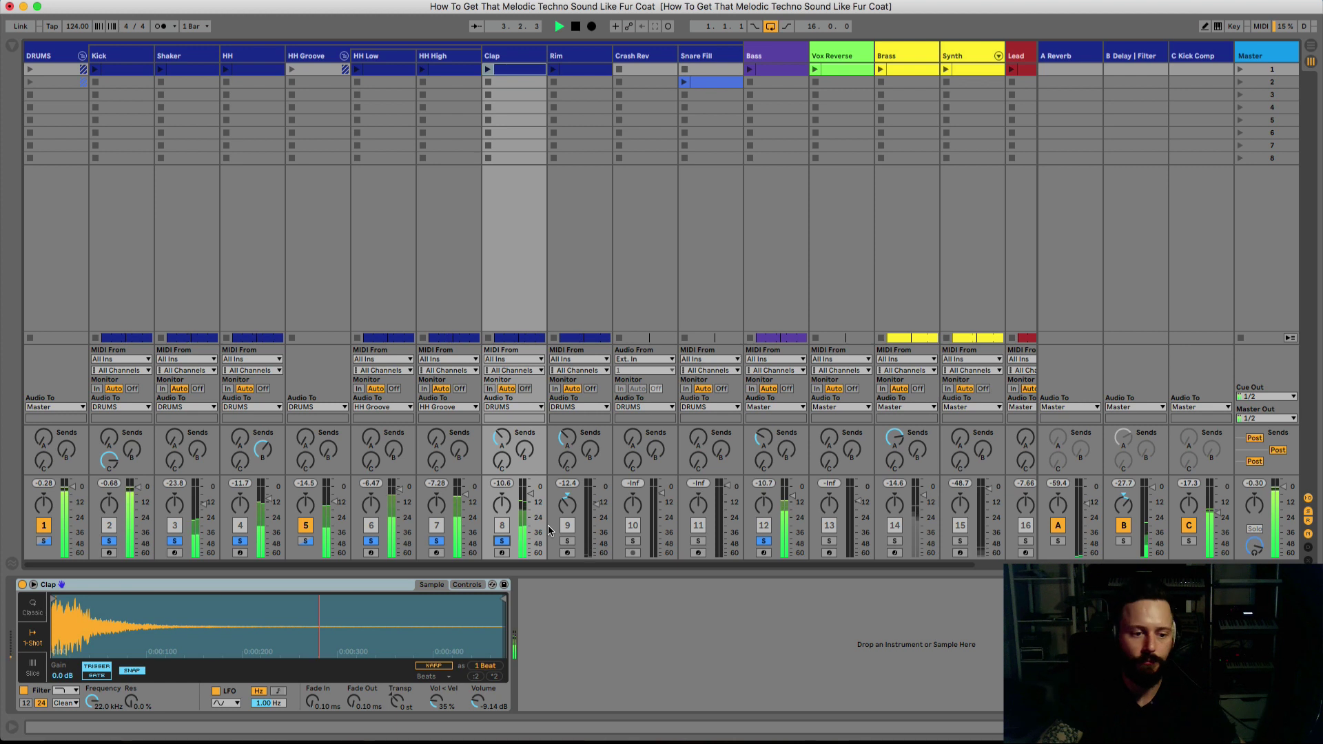
pyautogui.press('space')
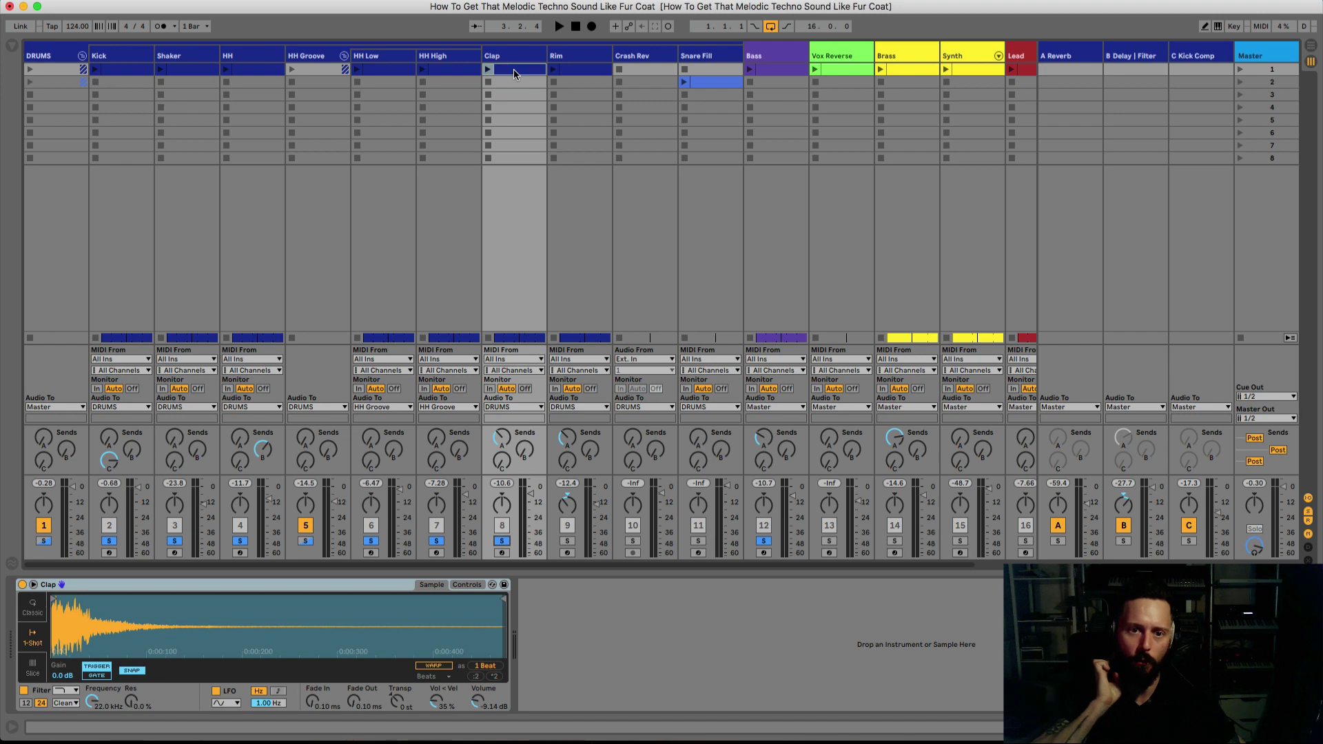
# - Play the soloed drum and bass loop without the Rim, and show the Clap track's sampler
pyautogui.press('Tab')
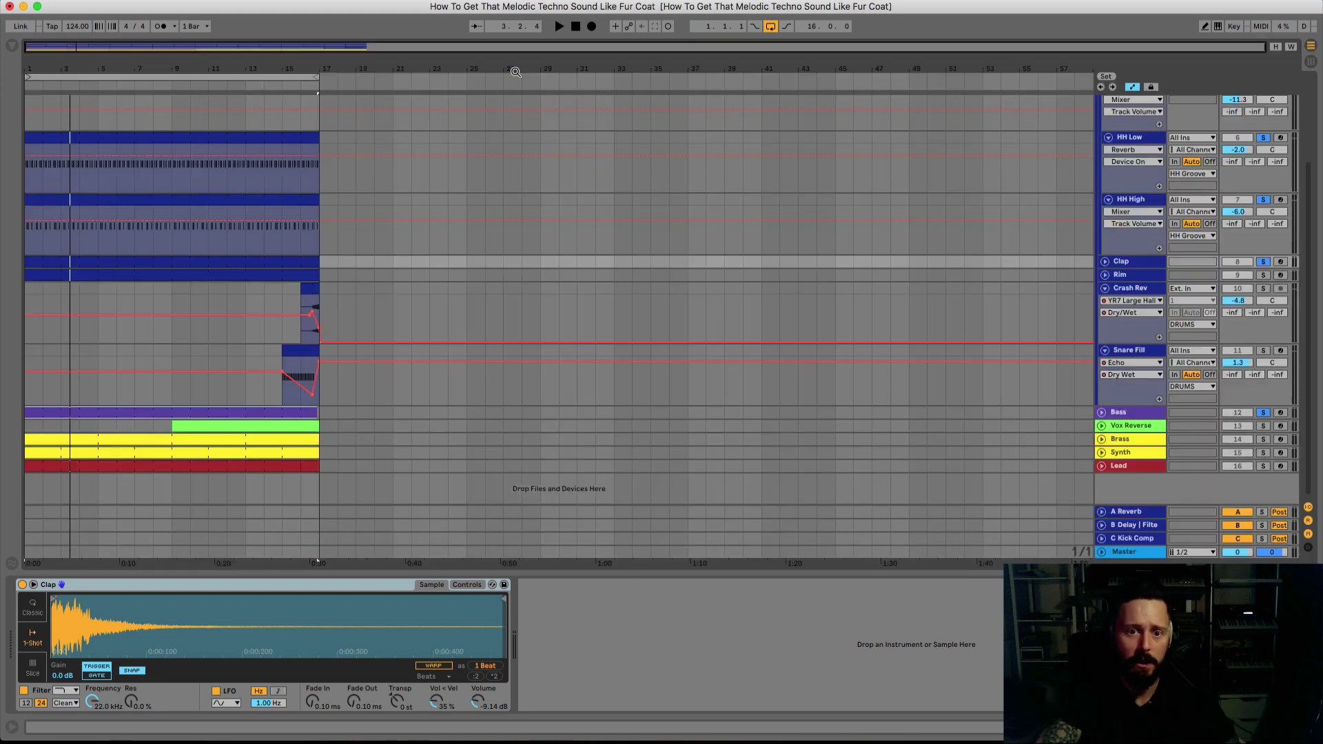
pyautogui.press('Tab')
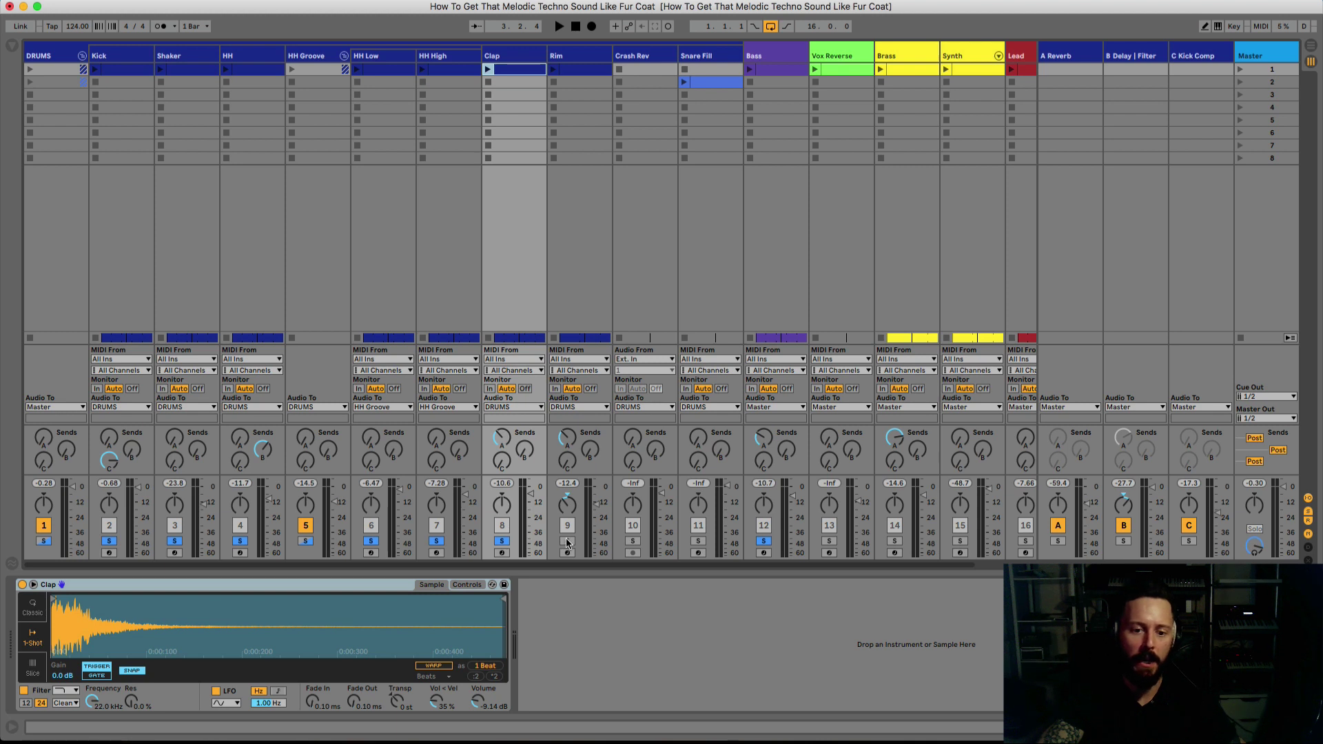
pyautogui.press('space')
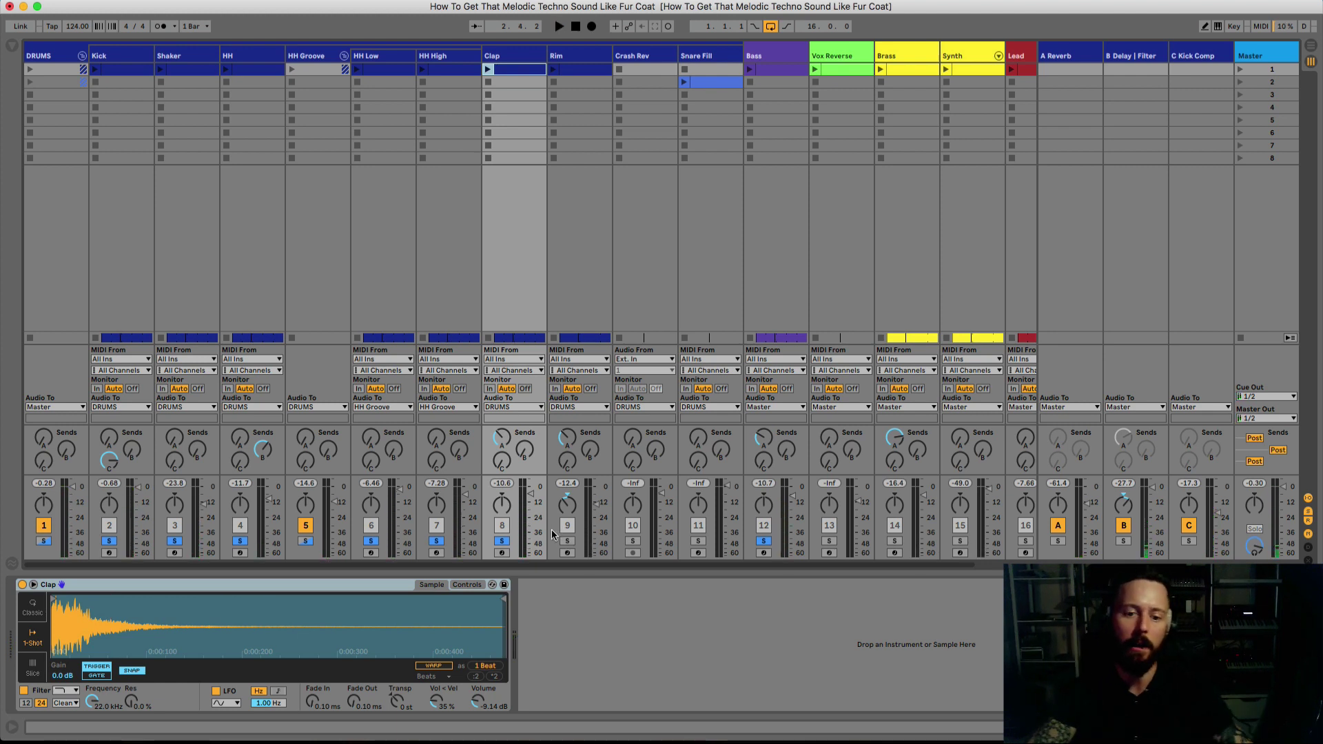
pyautogui.press('space')
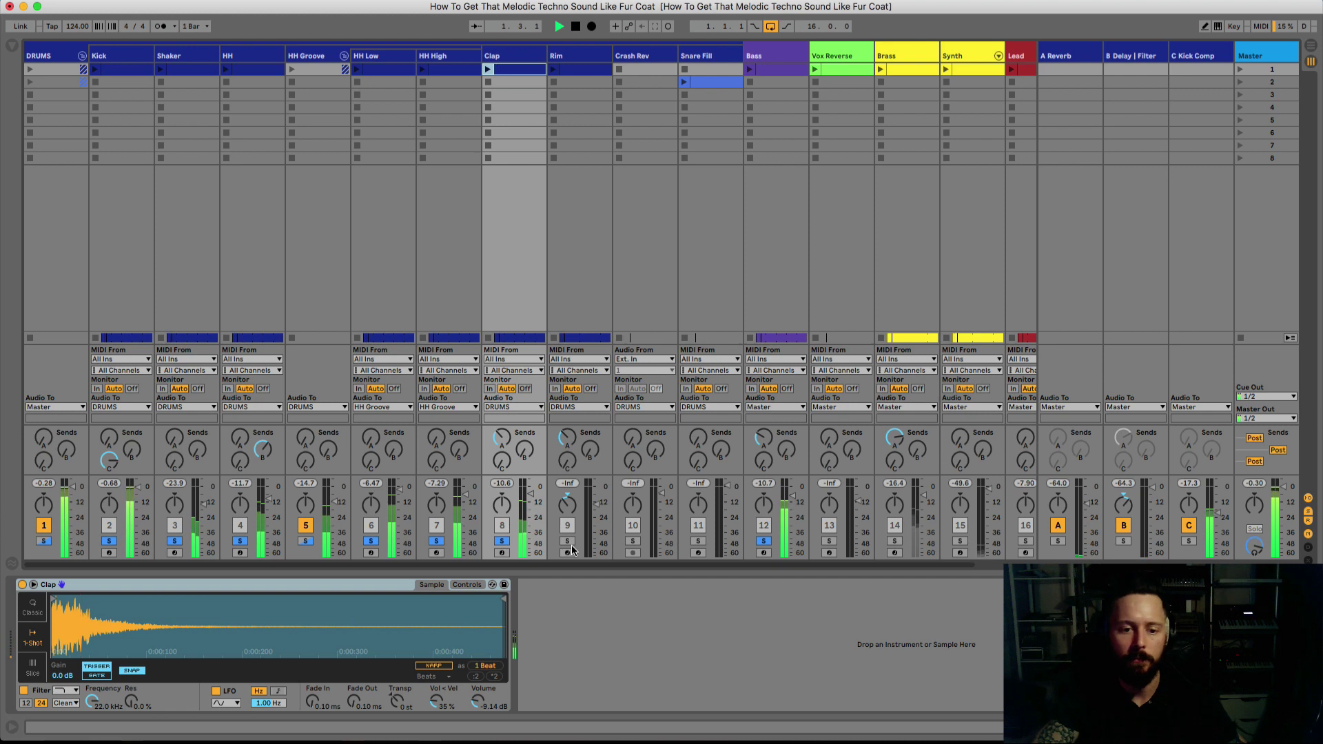
pyautogui.press('space')
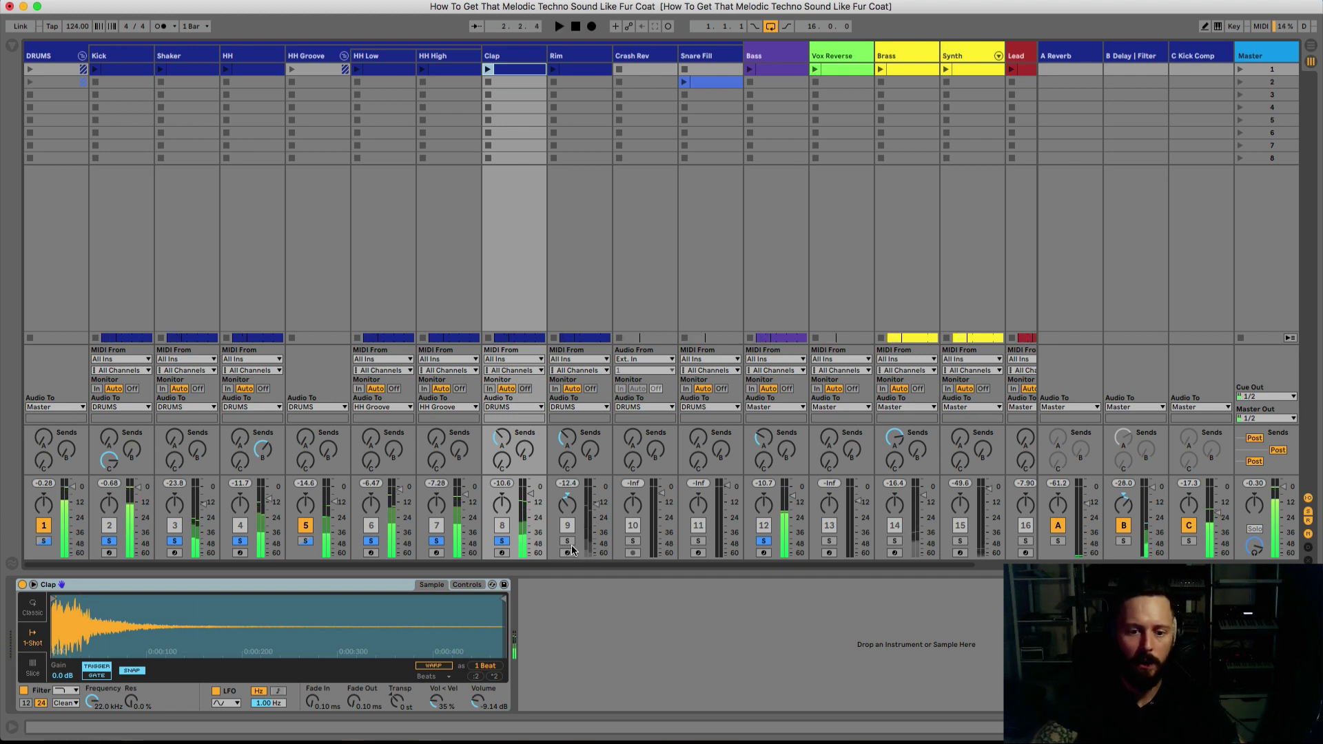
pyautogui.click(517, 55)
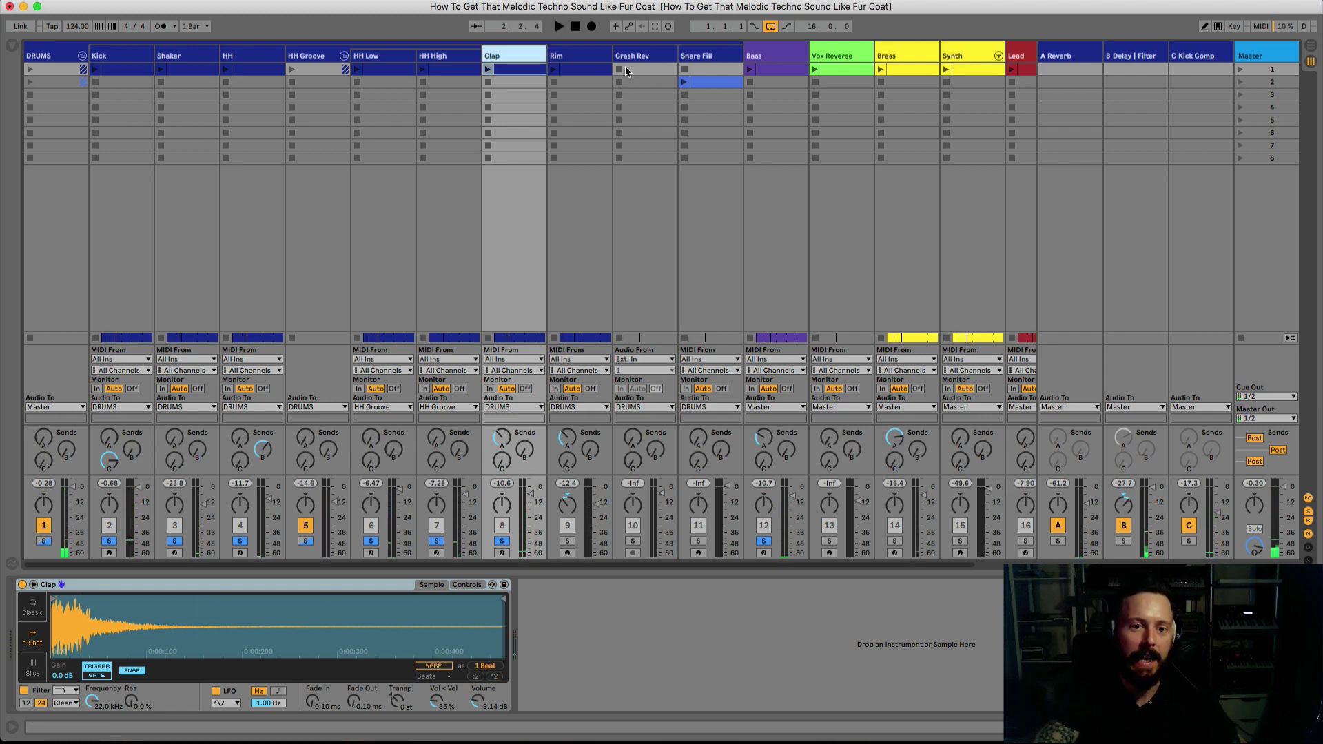
# - Add the Rim track to the solo and play the loop with it, showing the devices of the Rim and HH tracks
pyautogui.click(567, 541)
pyautogui.press('space')
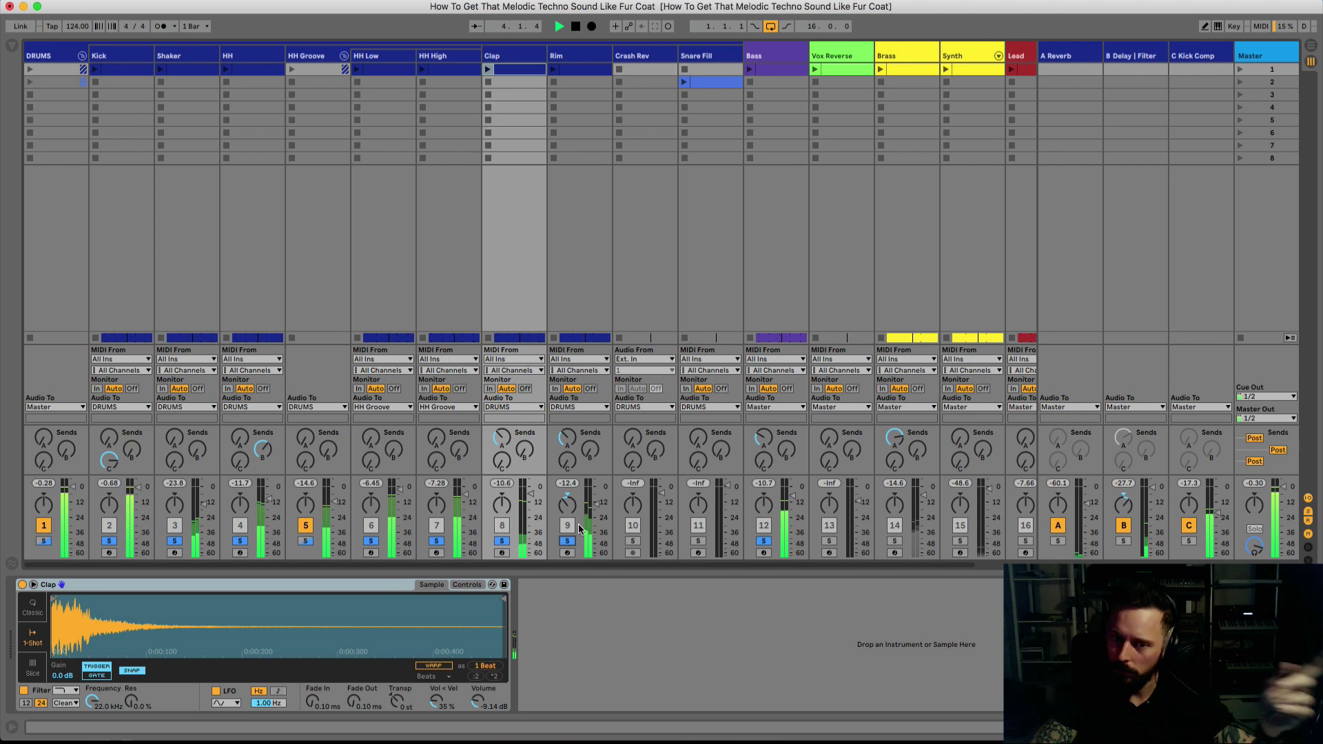
pyautogui.click(569, 54)
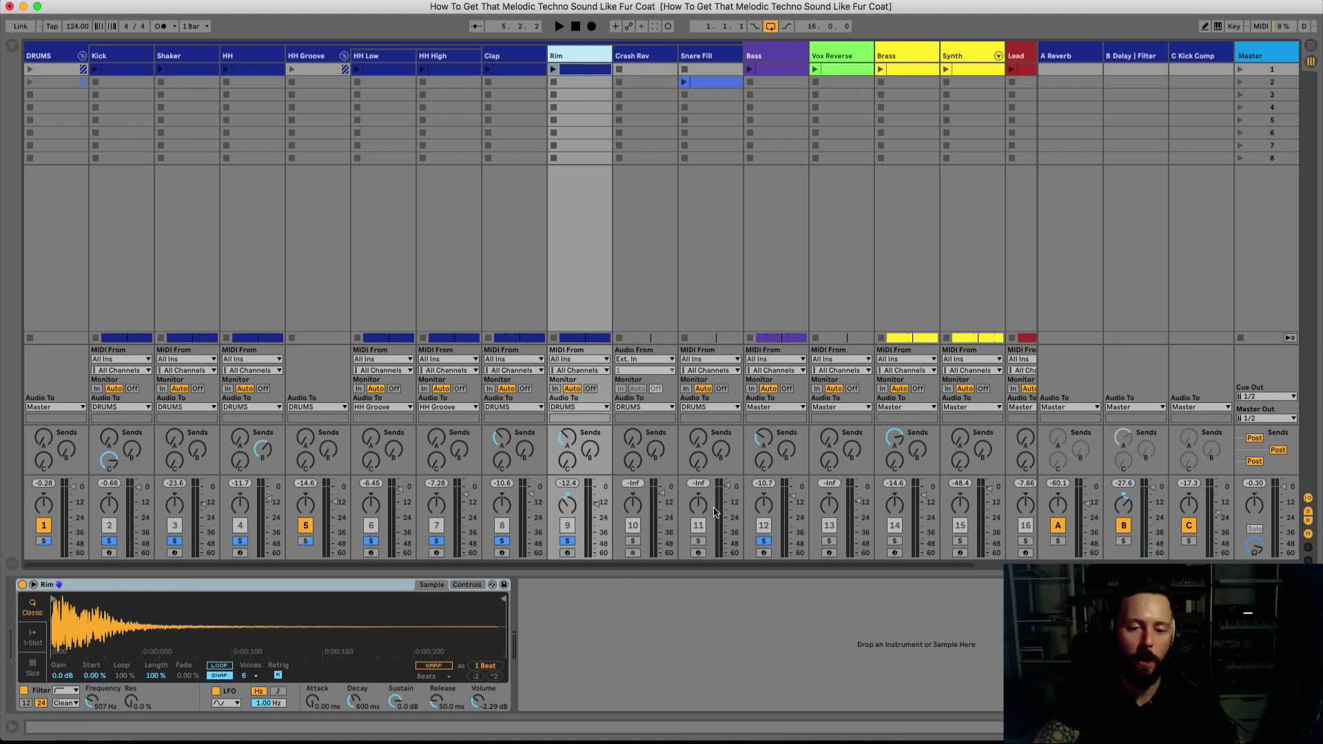
pyautogui.press('space')
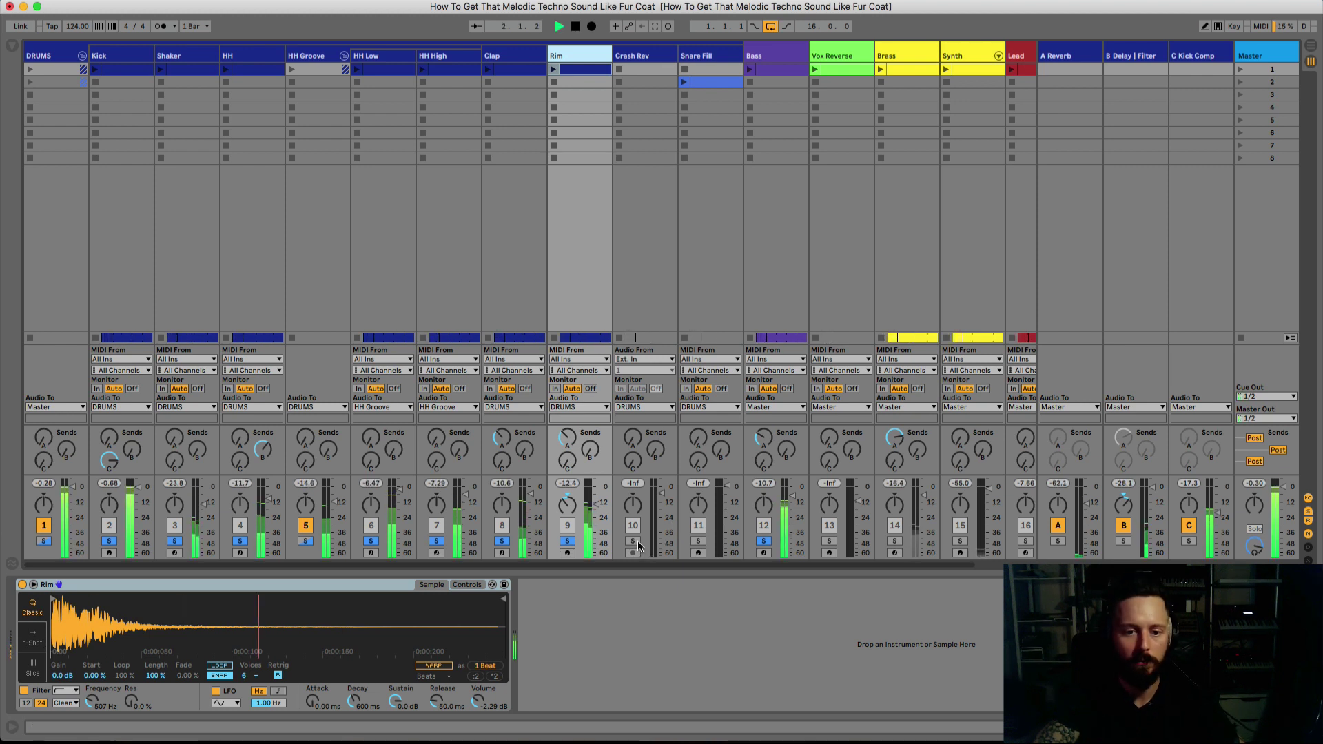
pyautogui.press('space')
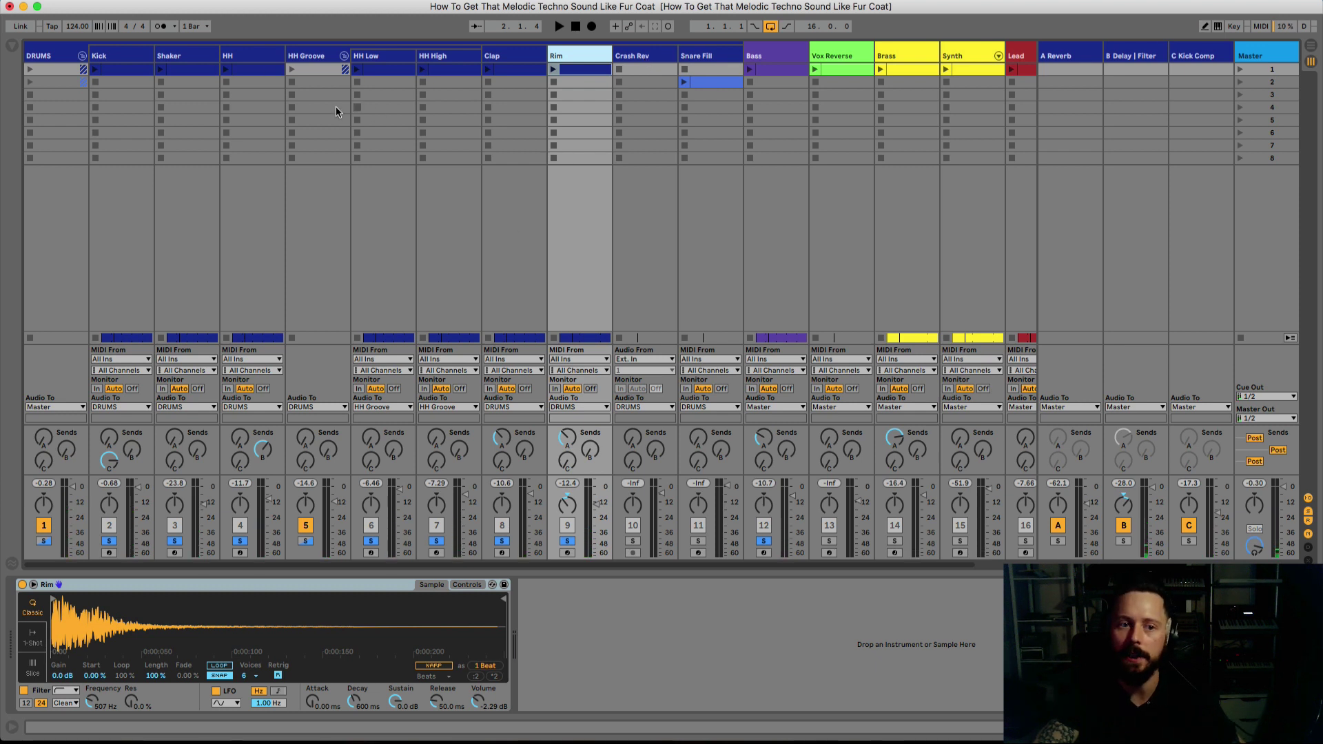
pyautogui.click(253, 57)
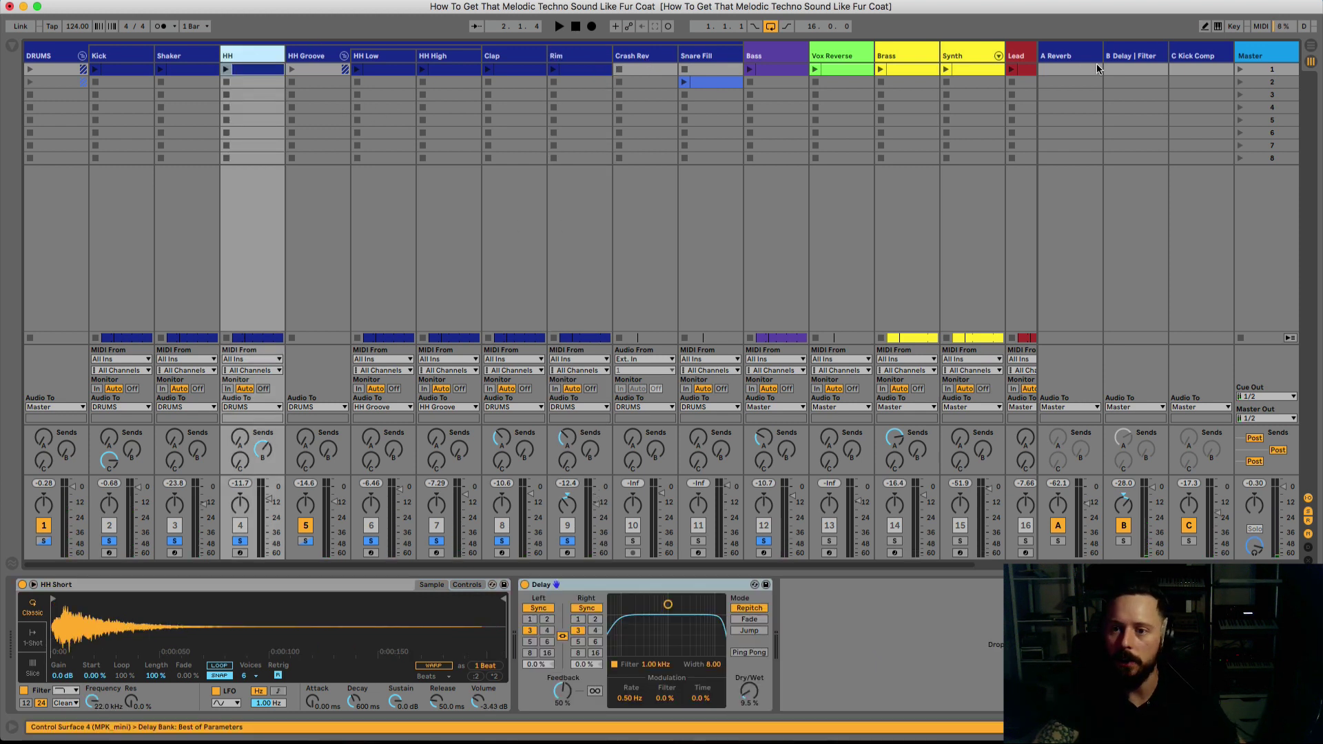
pyautogui.click(597, 58)
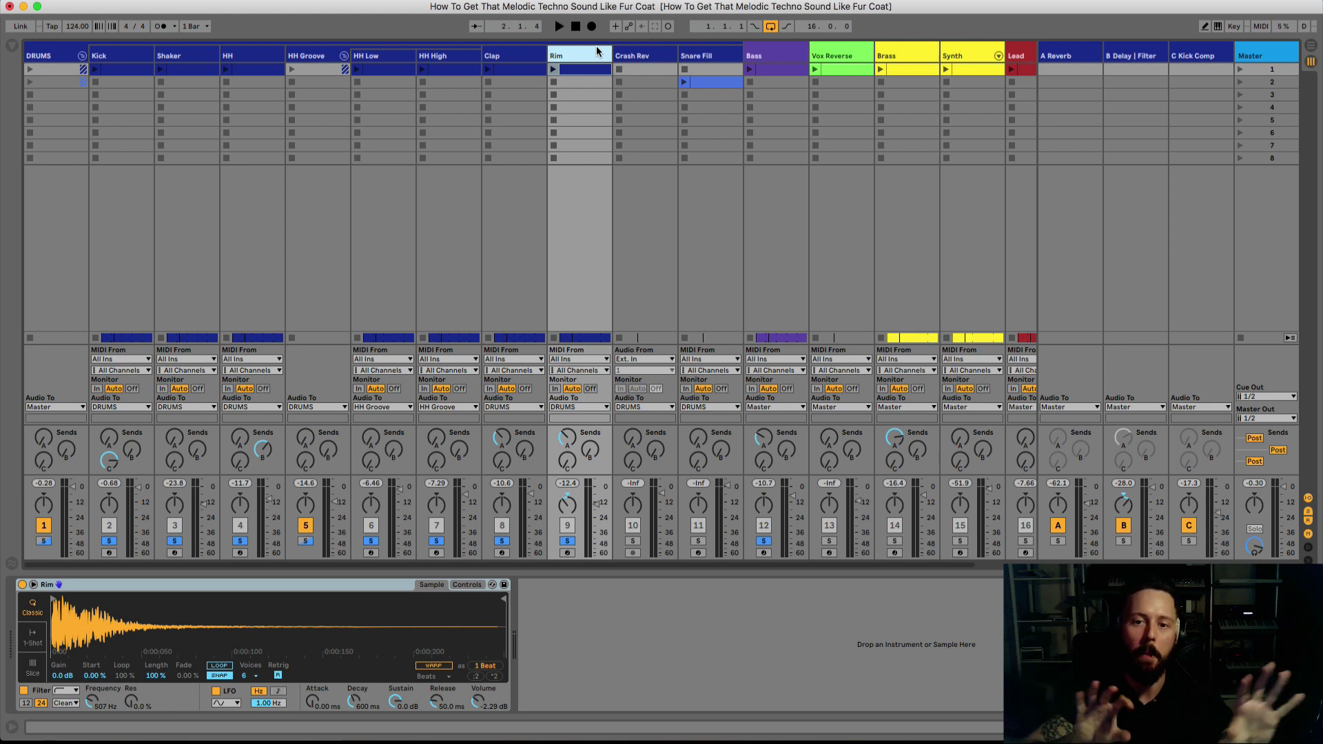
# - Show the Crash Rev track's reverb, solo only that track, and play the end of the loop in the Arrangement
pyautogui.click(642, 55)
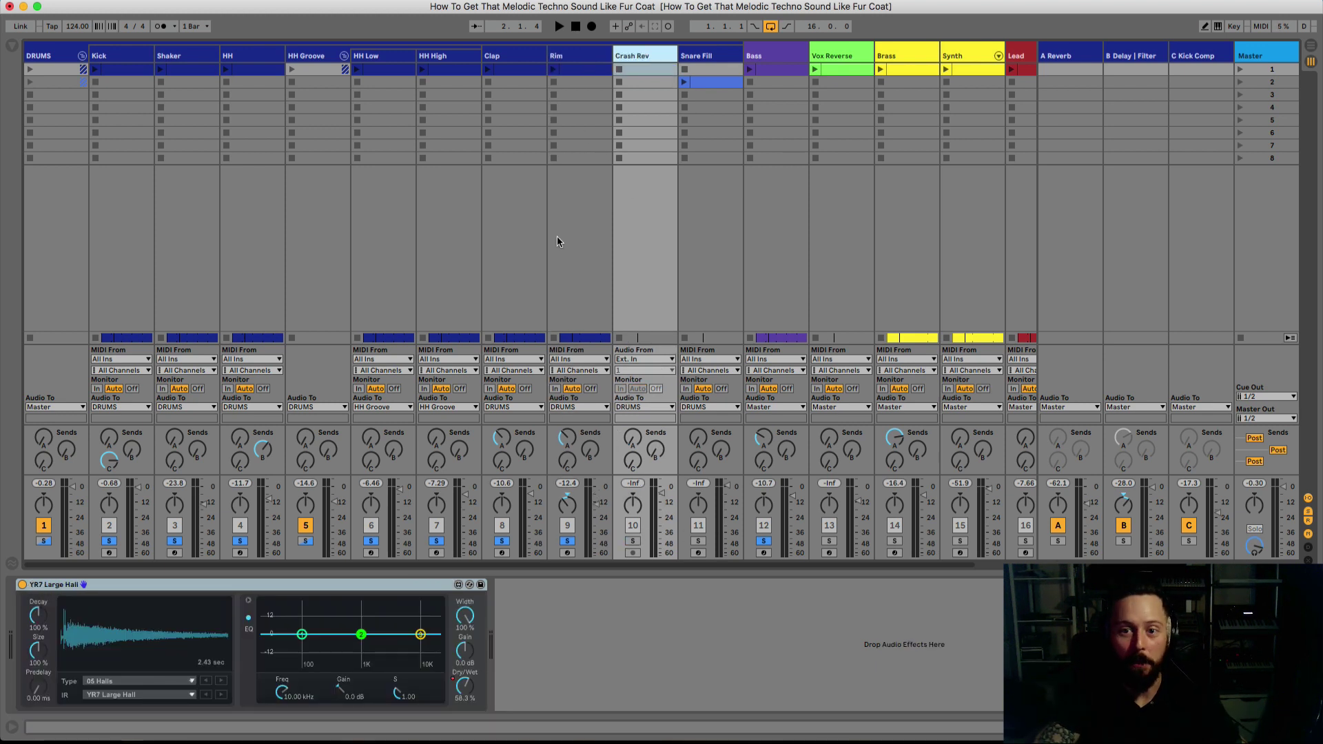
pyautogui.hscroll(3, 557, 239)
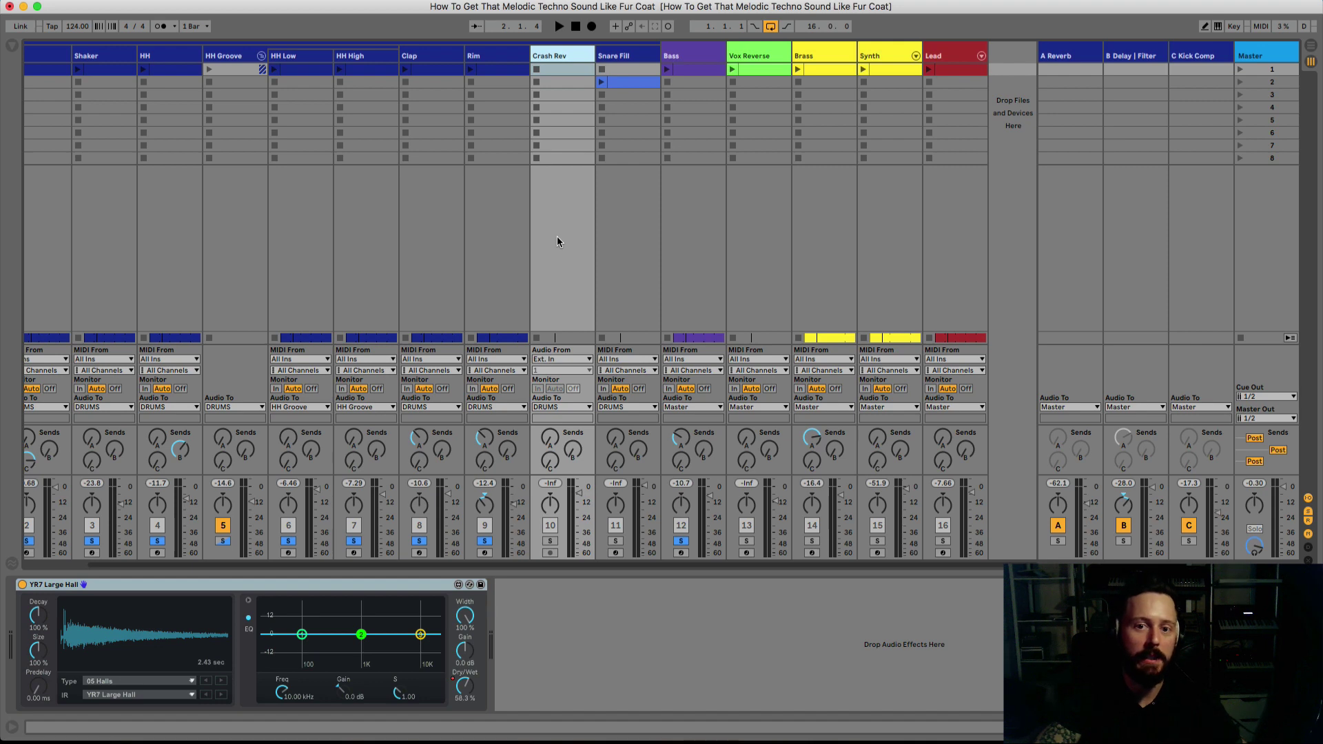
pyautogui.click(556, 542)
pyautogui.press('Tab')
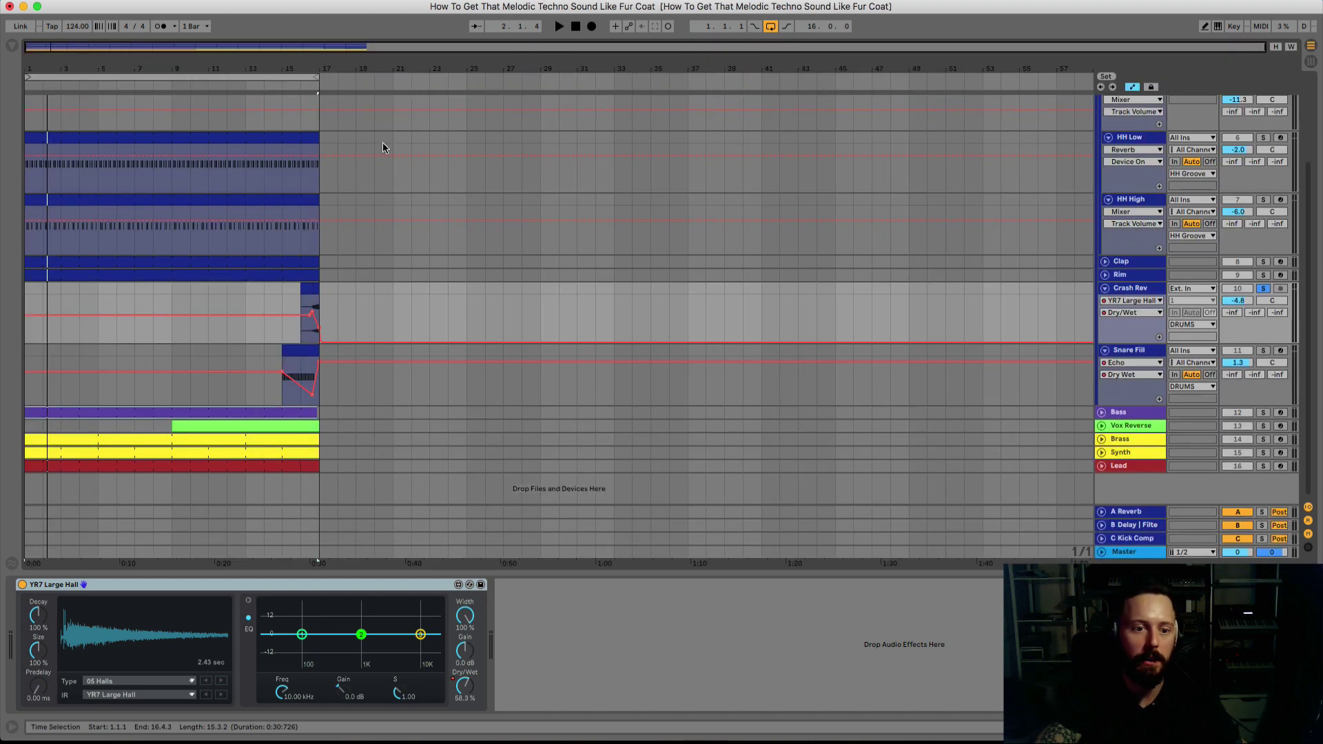
pyautogui.click(289, 82)
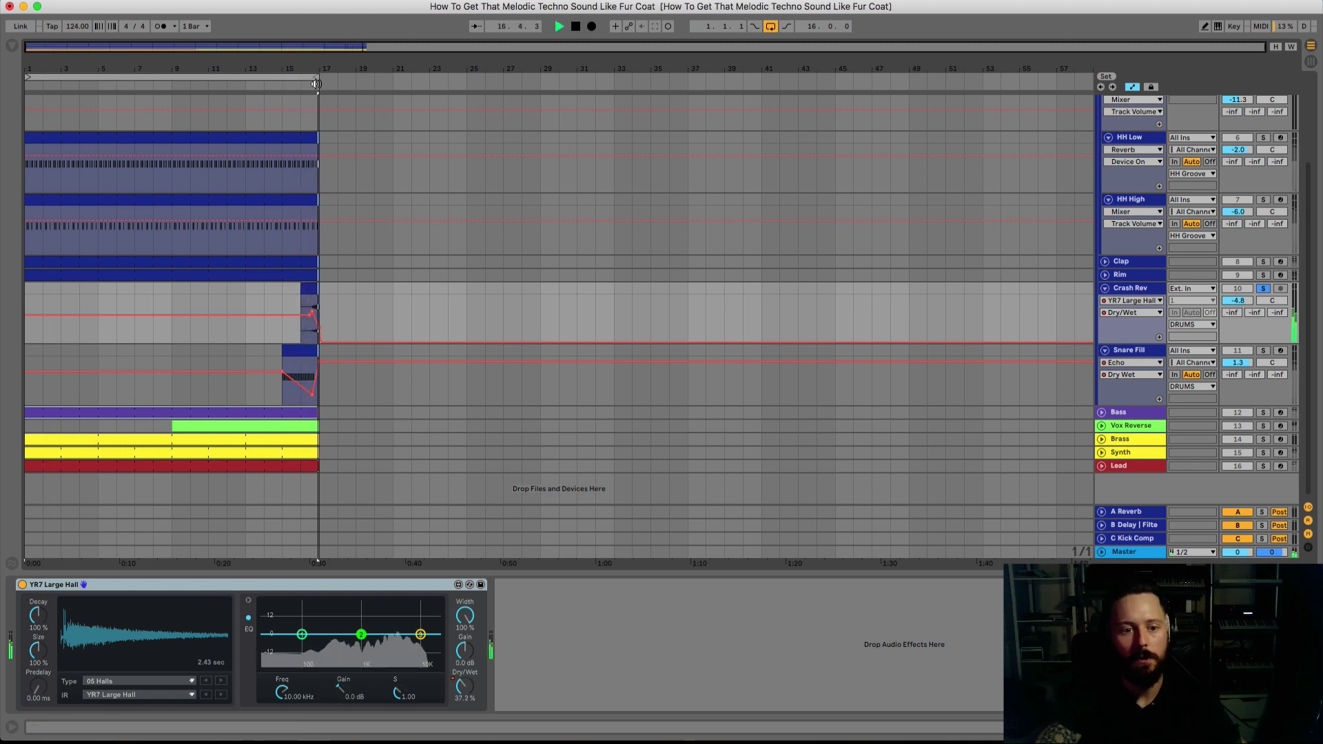
pyautogui.press('space')
# - Examine the YR7 Large Hall Dry/Wet automation on the Crash Rev track close up around bars 15 to 17
pyautogui.click(1138, 300)
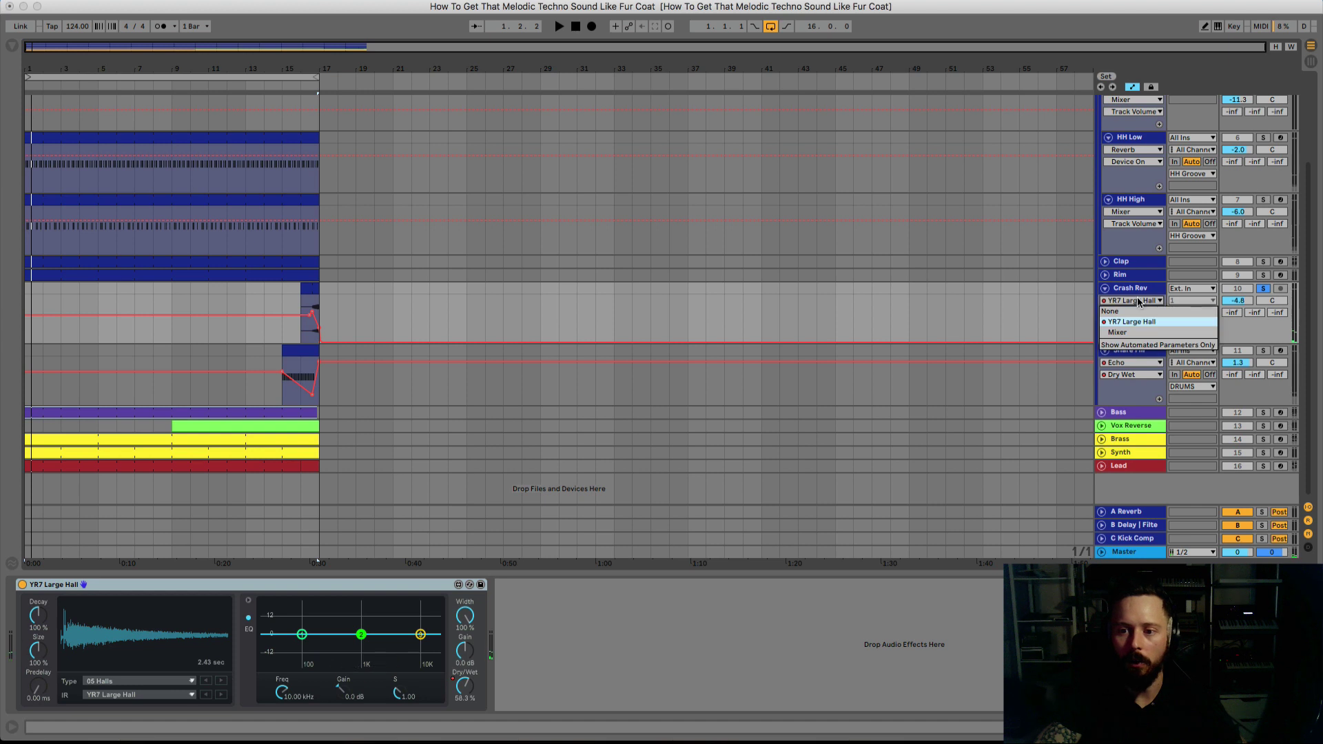
pyautogui.click(1137, 301)
pyautogui.click(1137, 289)
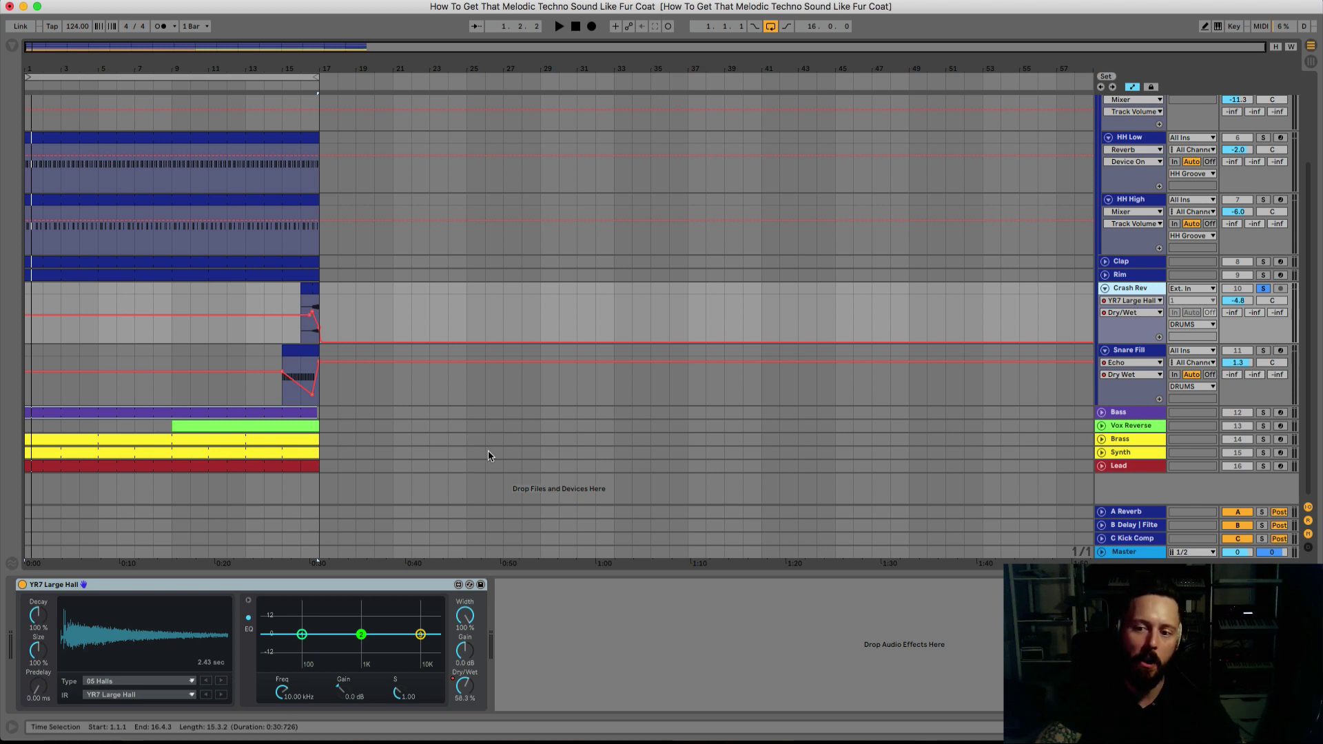
pyautogui.moveTo(302, 66); pyautogui.dragTo(302, 104)
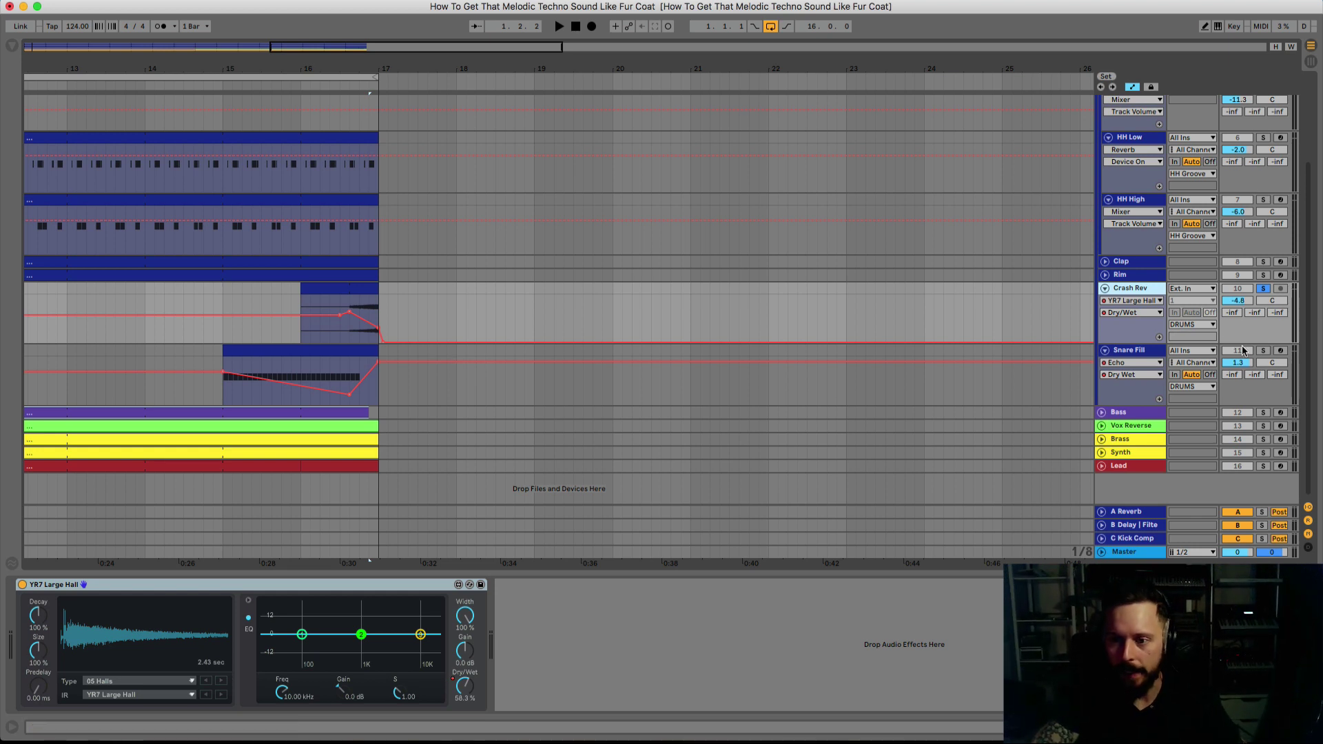
# - Show the Snare Fill track's sampler and Echo, solo only that track, and play the fill from about bar 15
pyautogui.click(1143, 353)
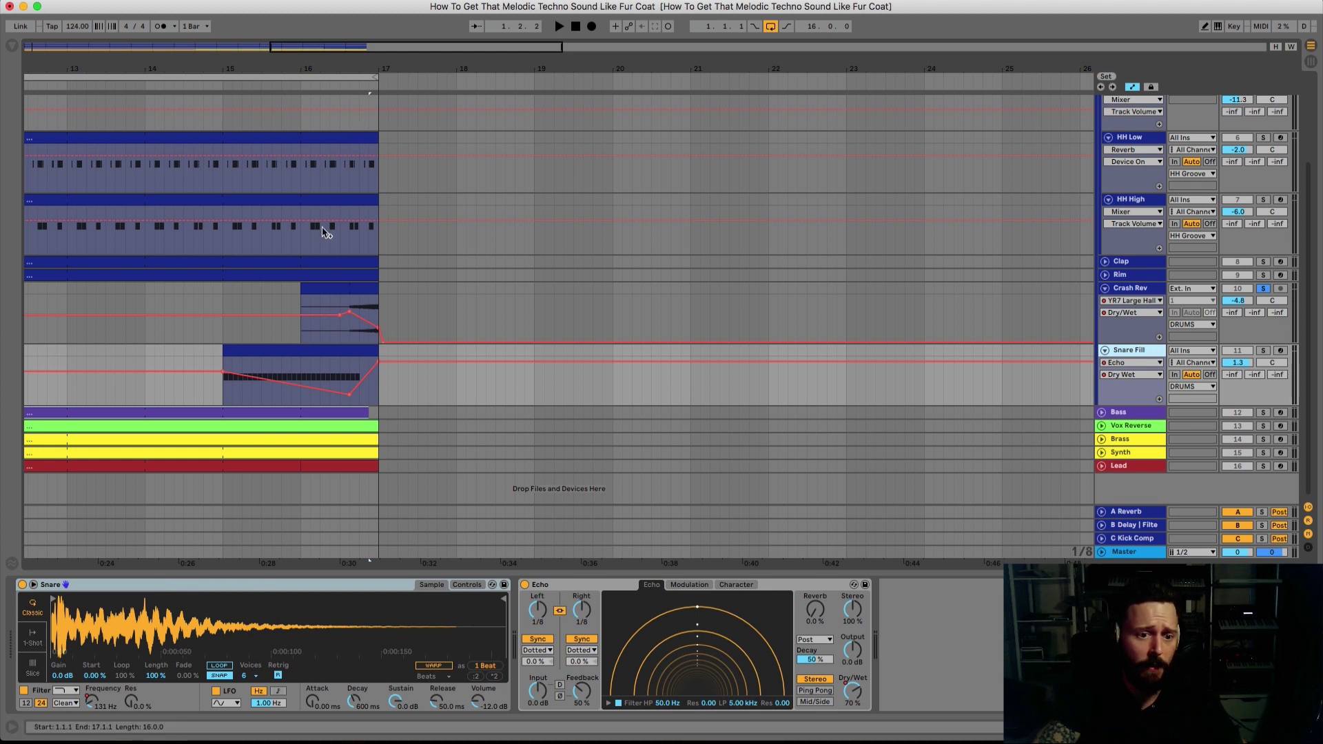
pyautogui.click(1264, 351)
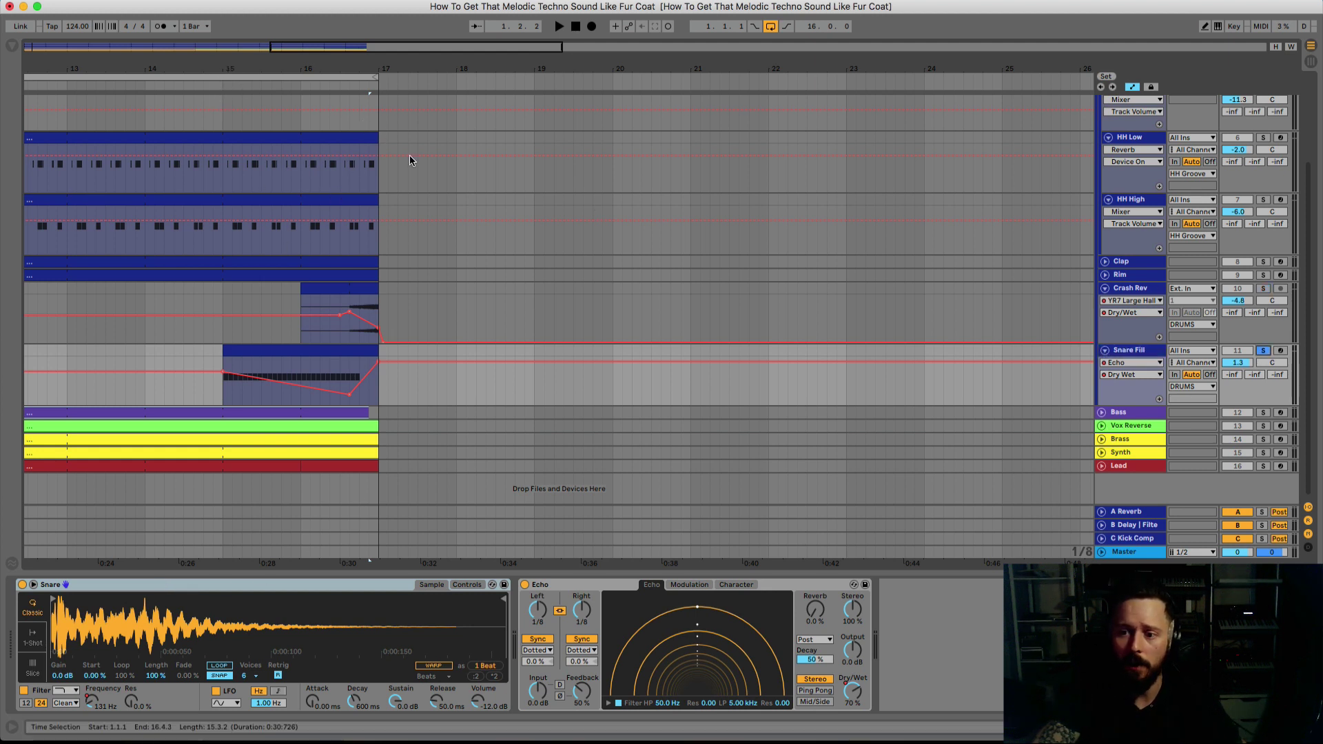
pyautogui.click(214, 77)
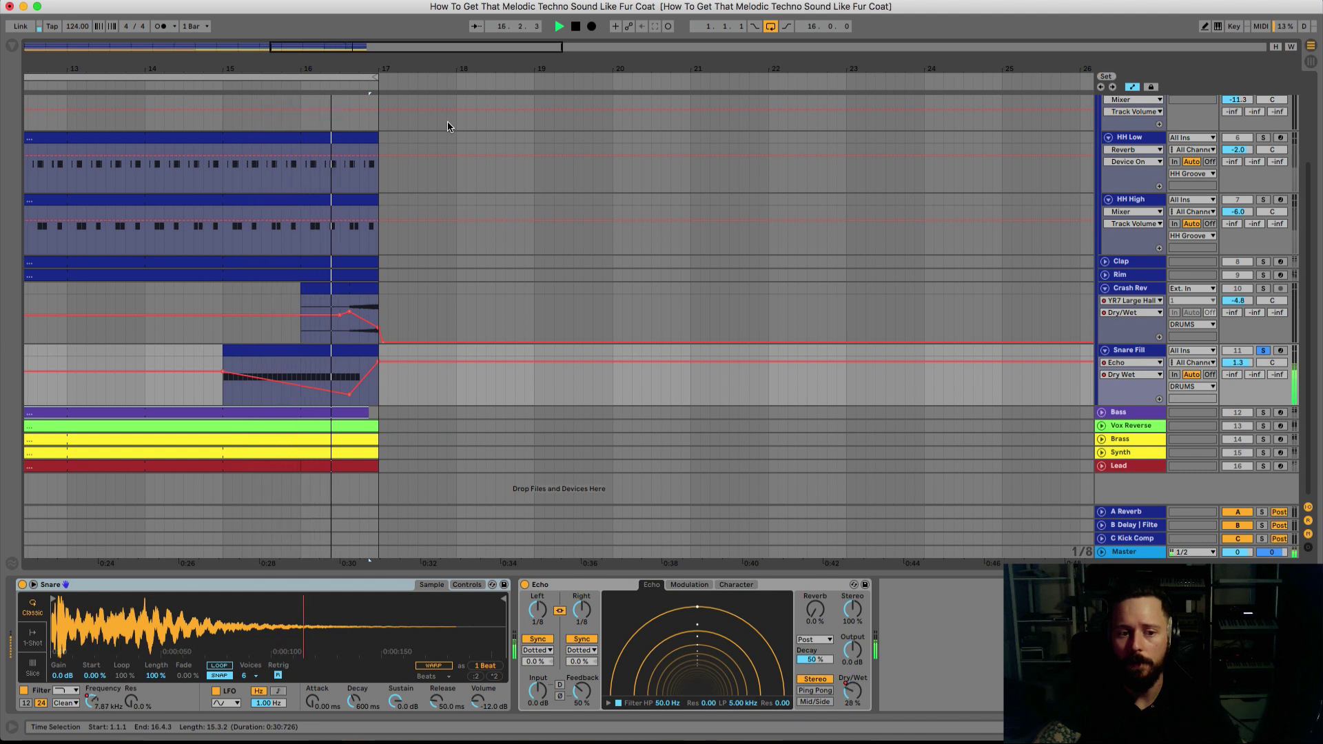
pyautogui.press('space')
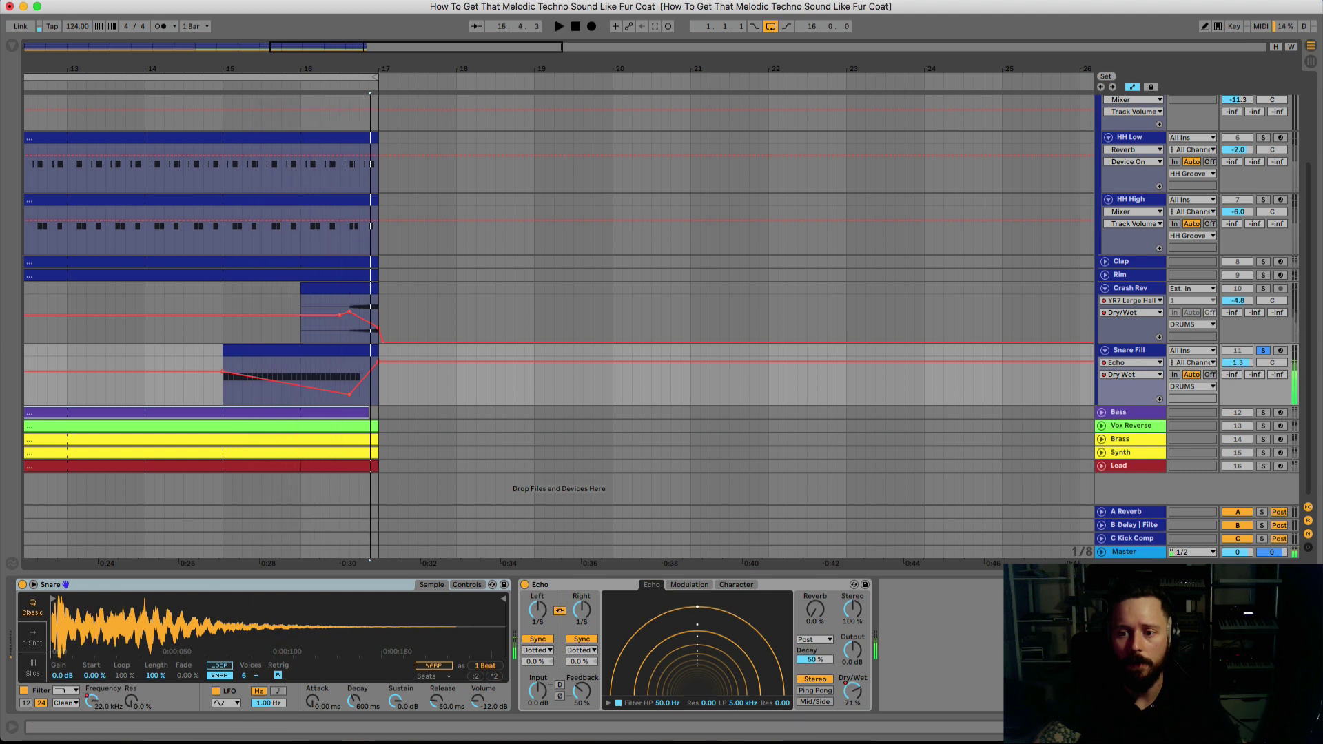
# - Check the Snare Fill track's Echo Dry Wet automation, and switch its automation lane to the Snare sampler's Filter Freq
pyautogui.click(1133, 375)
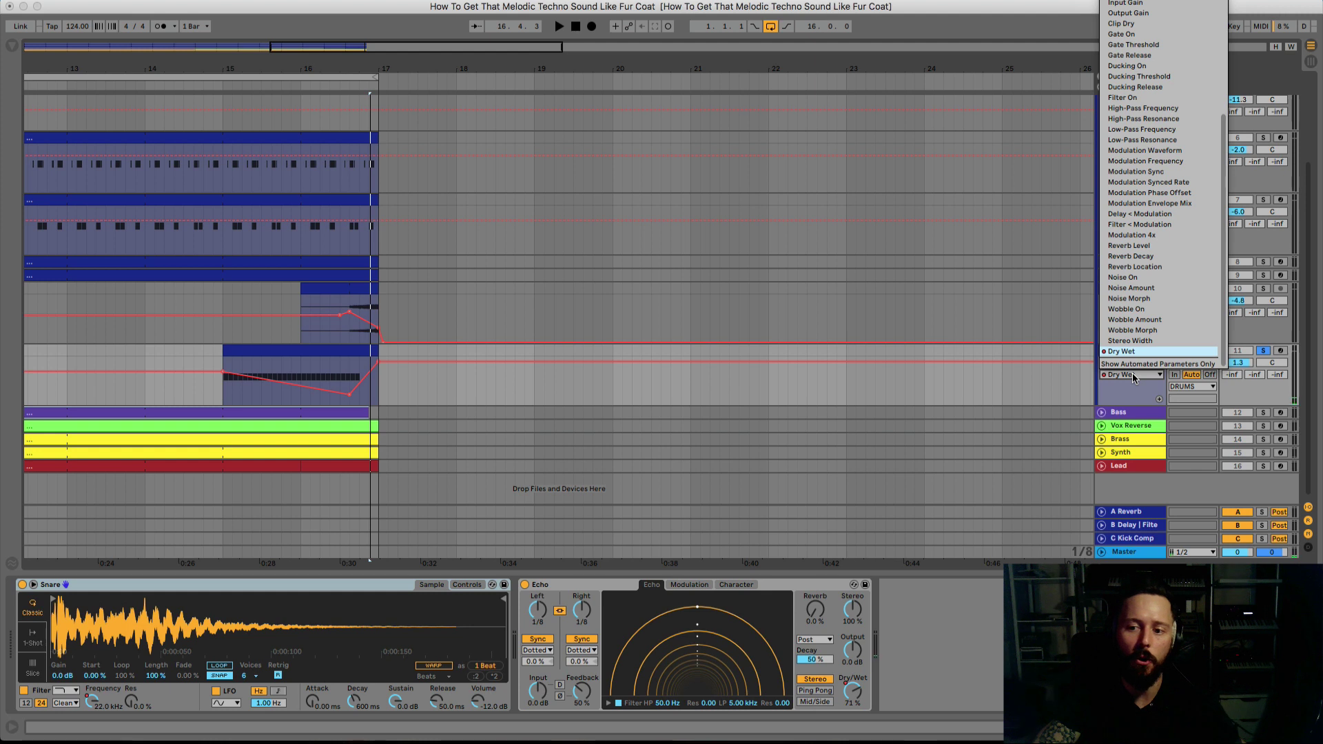
pyautogui.click(1132, 373)
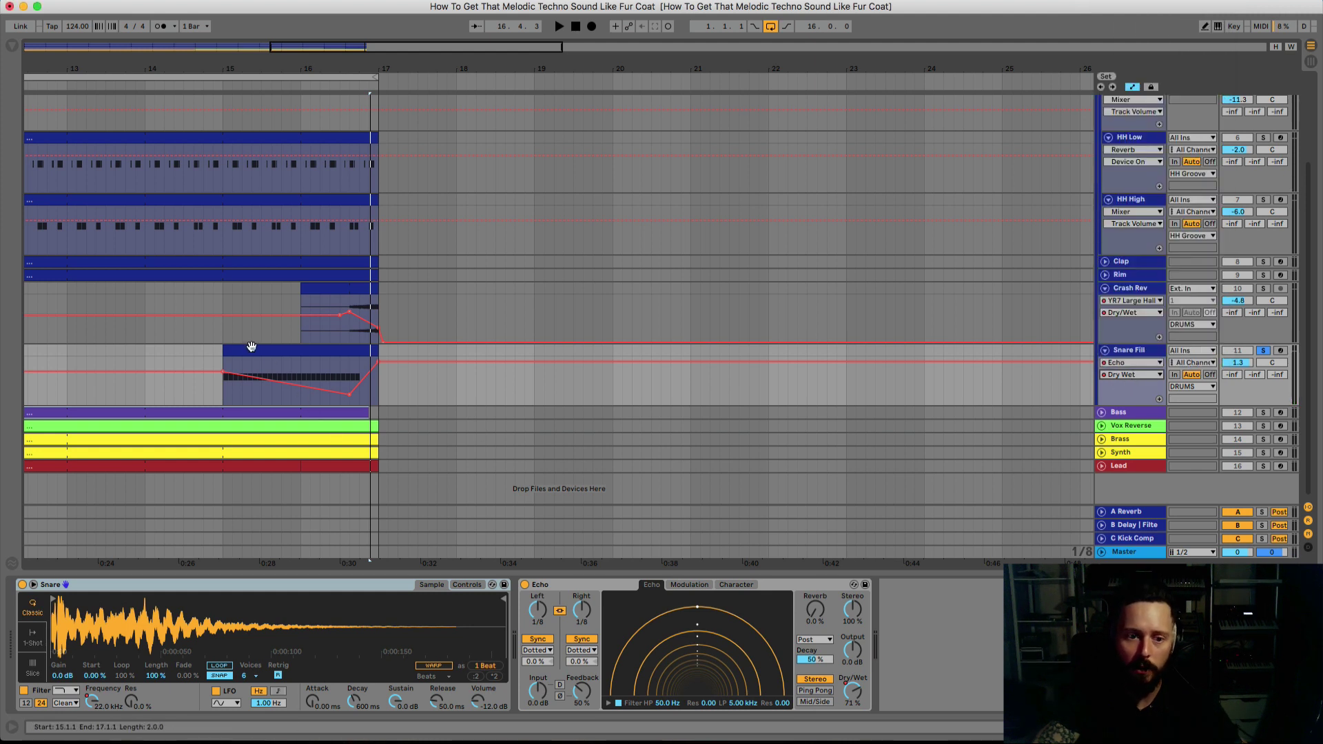
pyautogui.click(1138, 363)
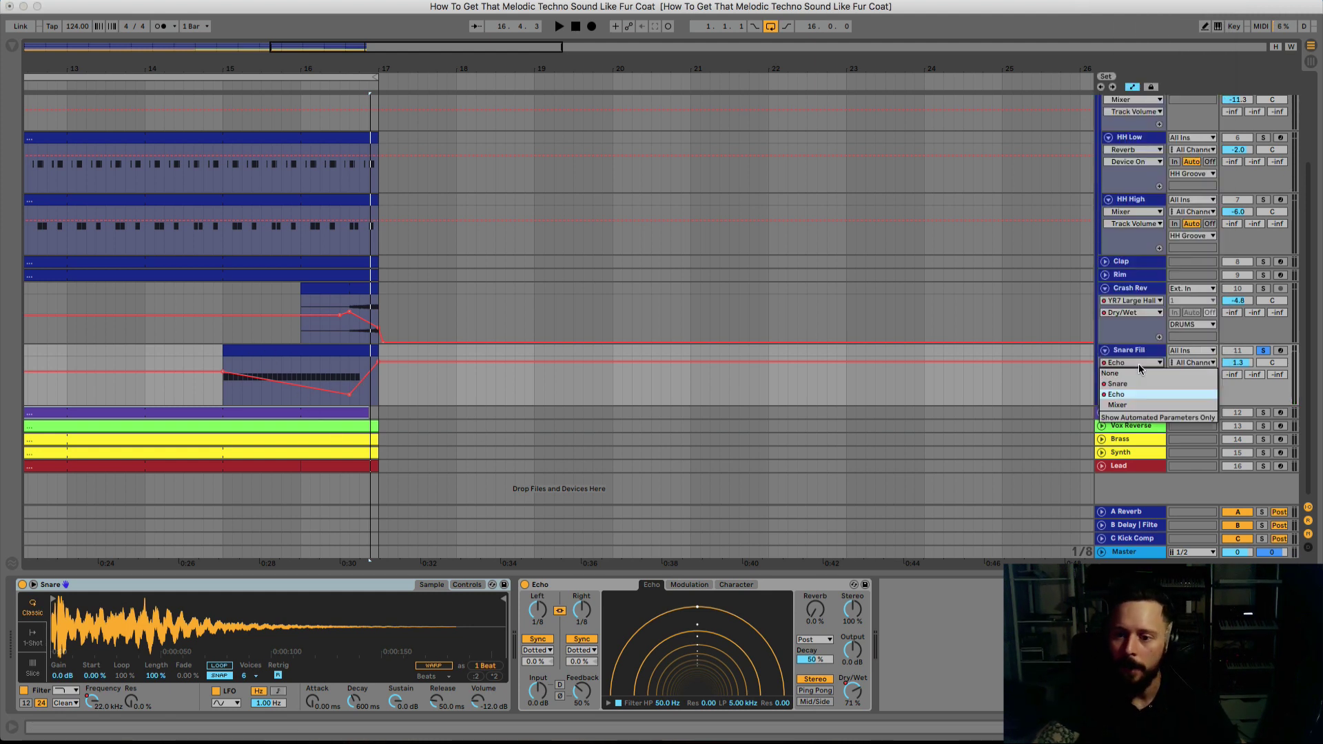
pyautogui.click(1141, 378)
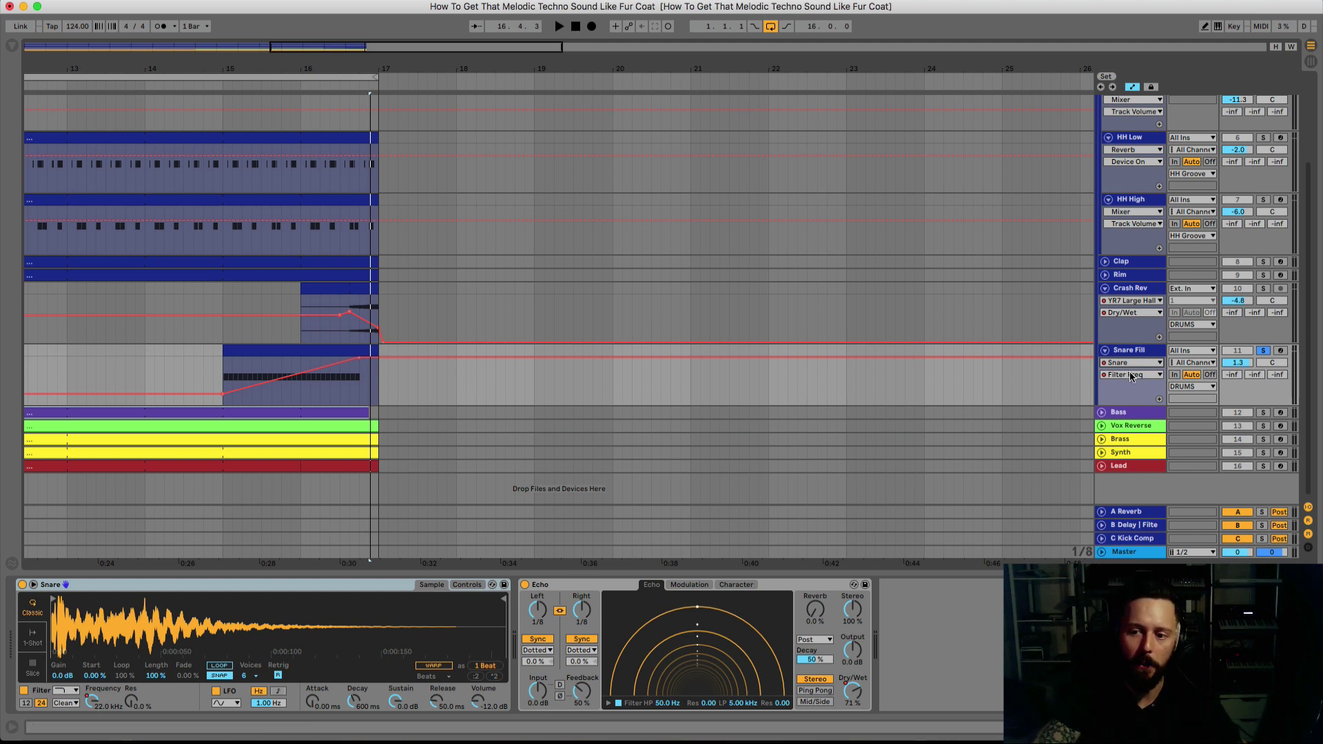
# - Play the snare fill again from bar 15 to hear the filter sweep, and take the Snare Fill track out of solo
pyautogui.click(223, 83)
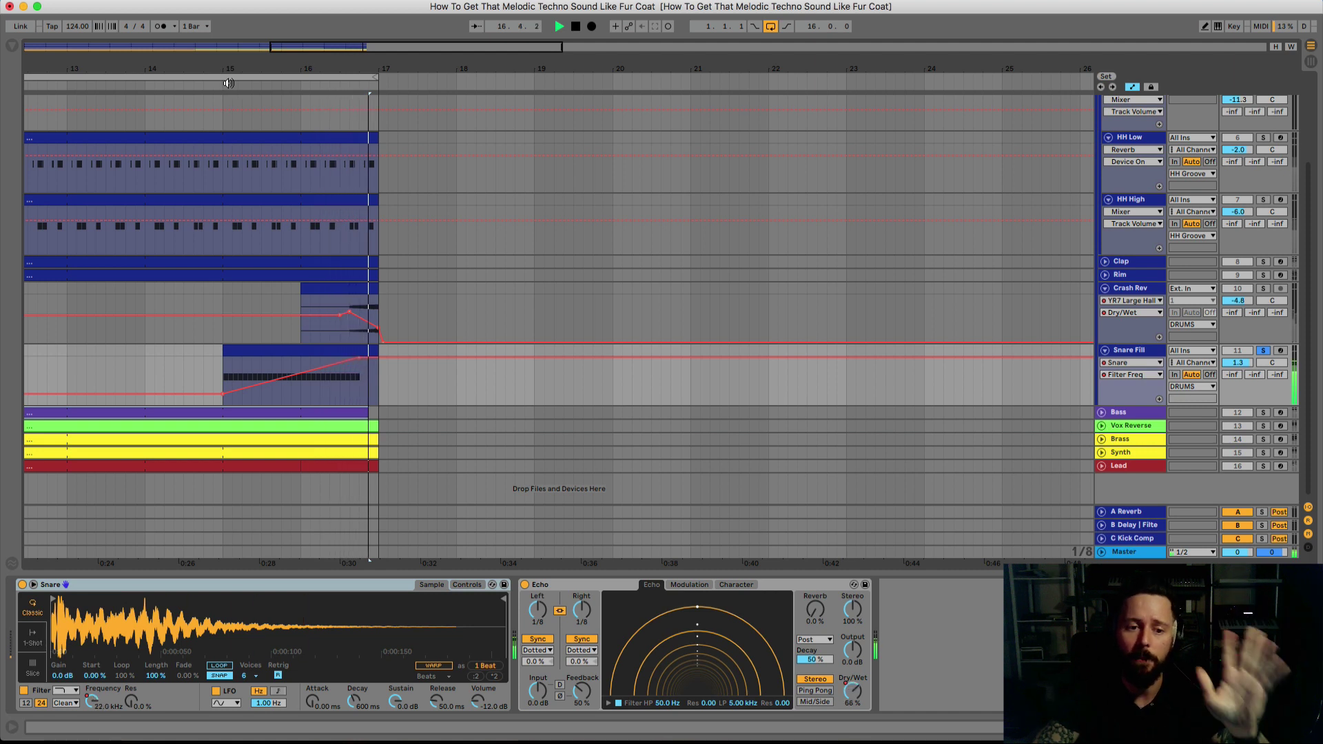
pyautogui.press('space')
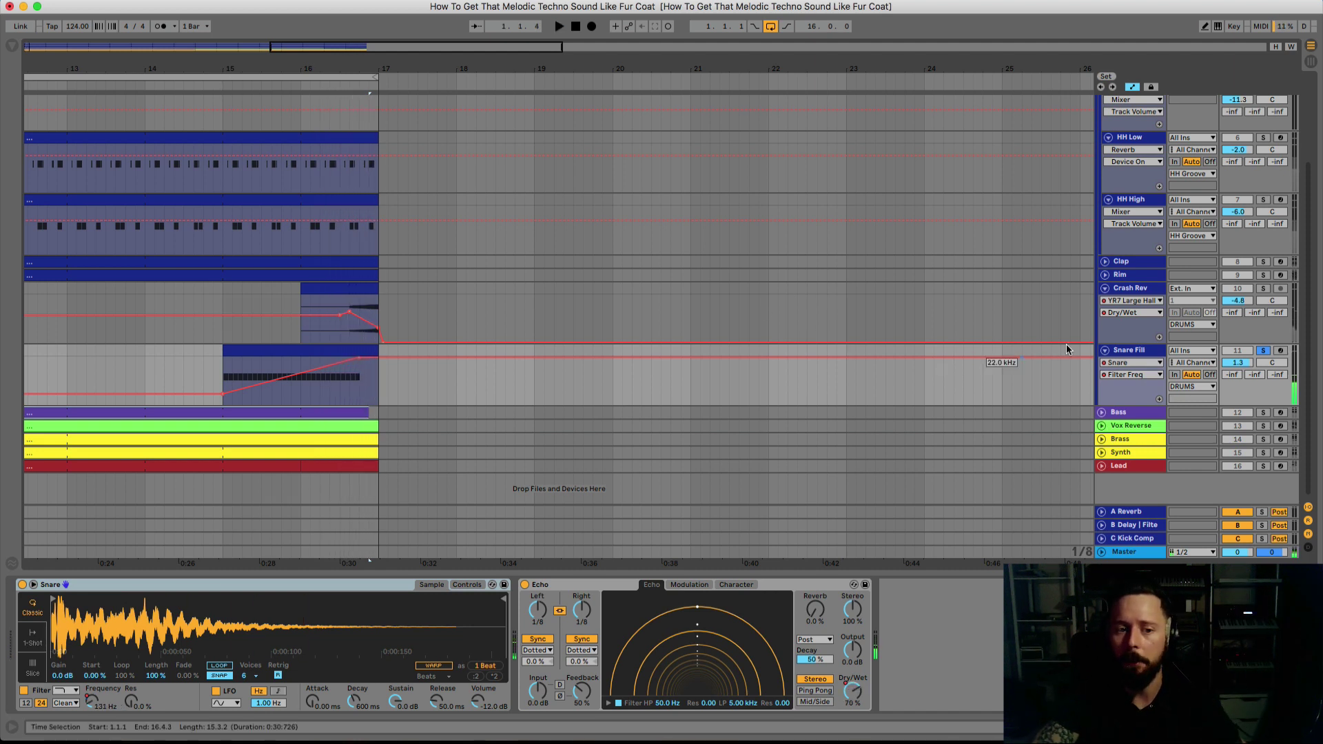
pyautogui.click(1264, 351)
# - Fold the DRUMS group, solo the whole group, and play it across the end of the loop
pyautogui.scroll(5, 1097, 214)
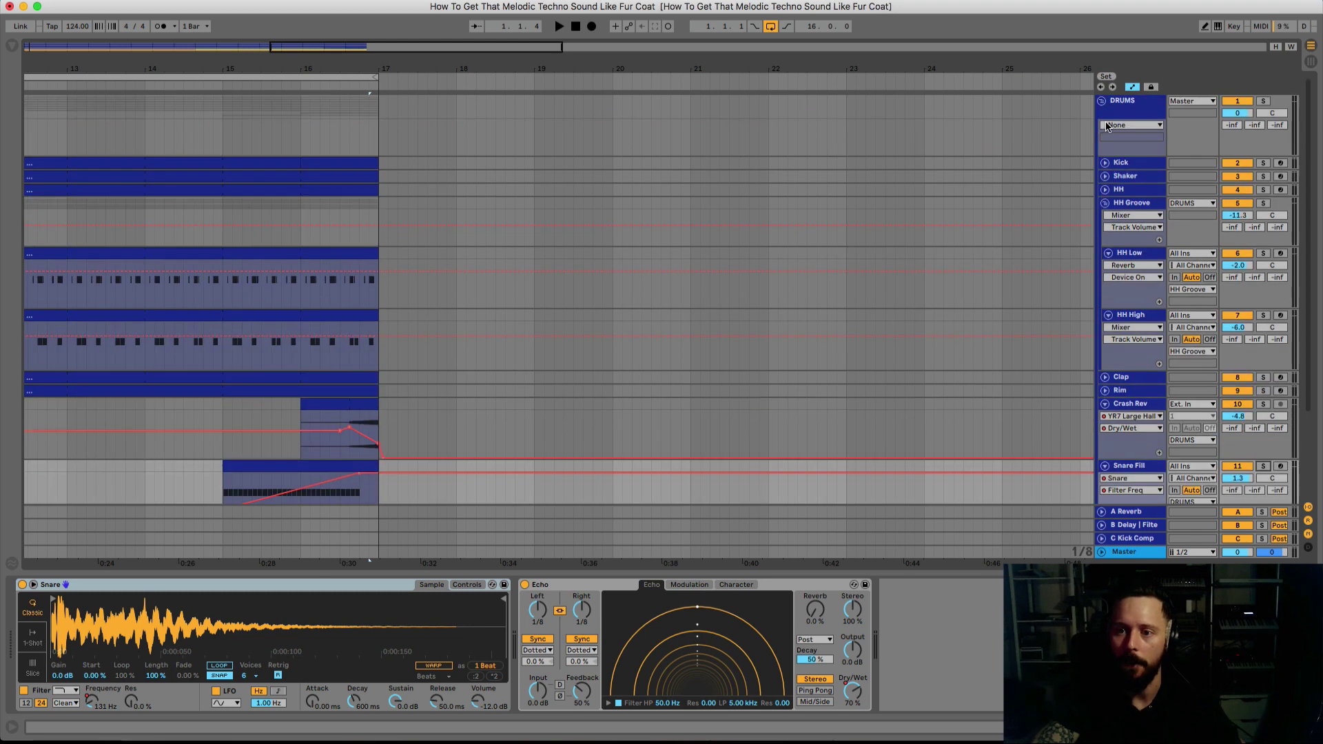
pyautogui.click(1102, 101)
pyautogui.click(1263, 101)
pyautogui.press('space')
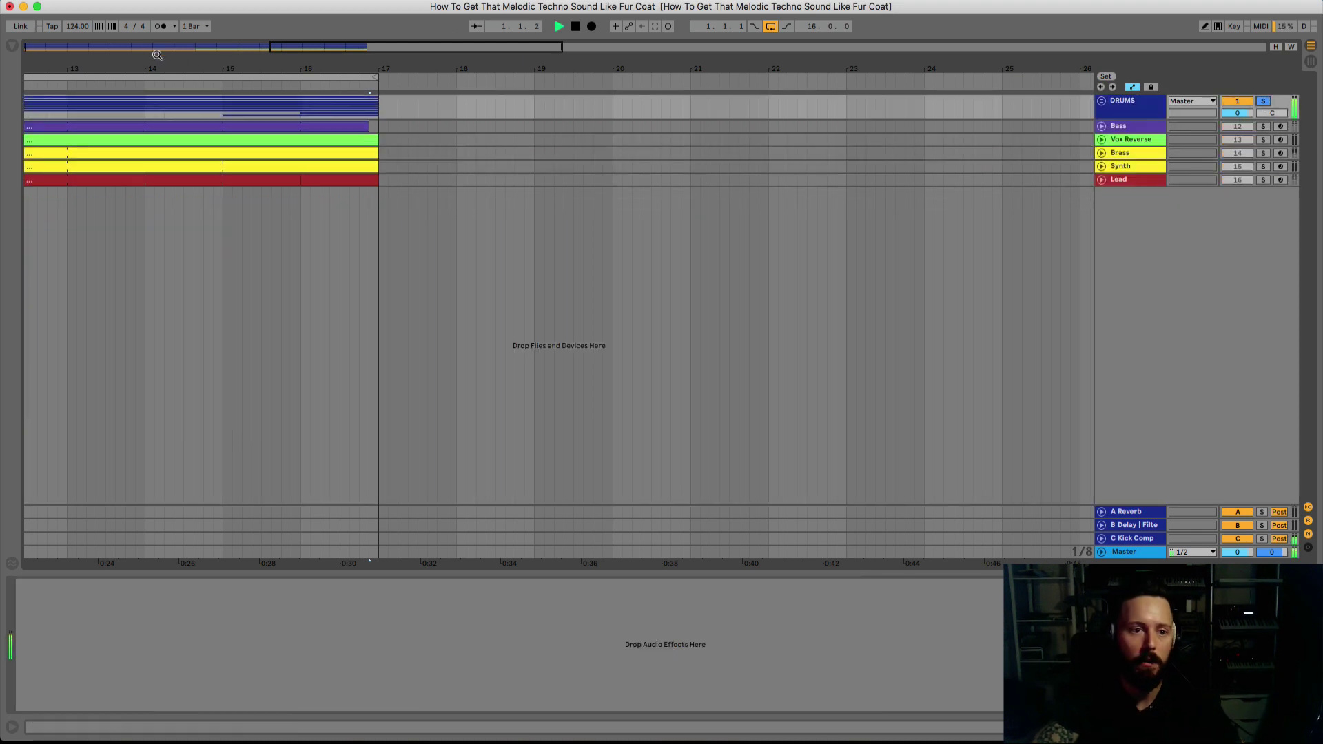
pyautogui.click(294, 83)
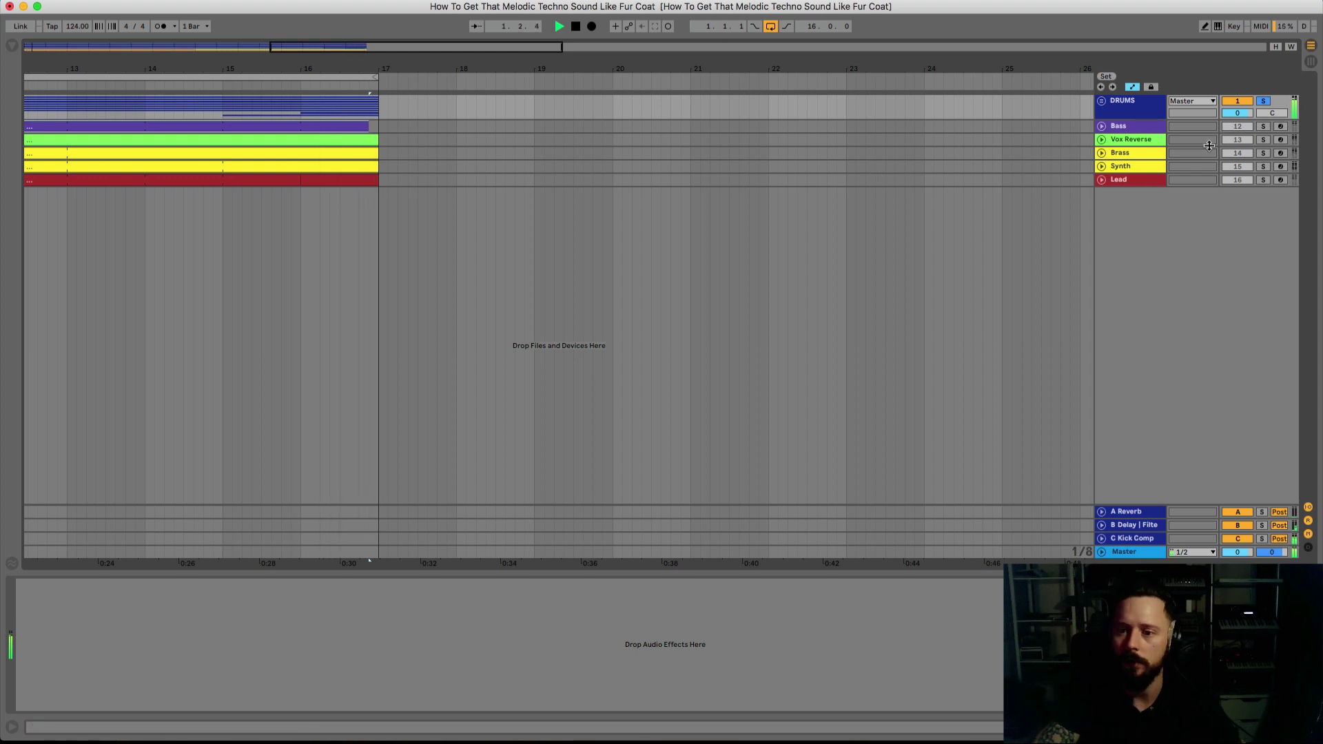
# - Add the Vox Reverse track to the solo, unfold it, and display its Echo Dry Wet automation
pyautogui.click(1138, 138)
pyautogui.click(1262, 140)
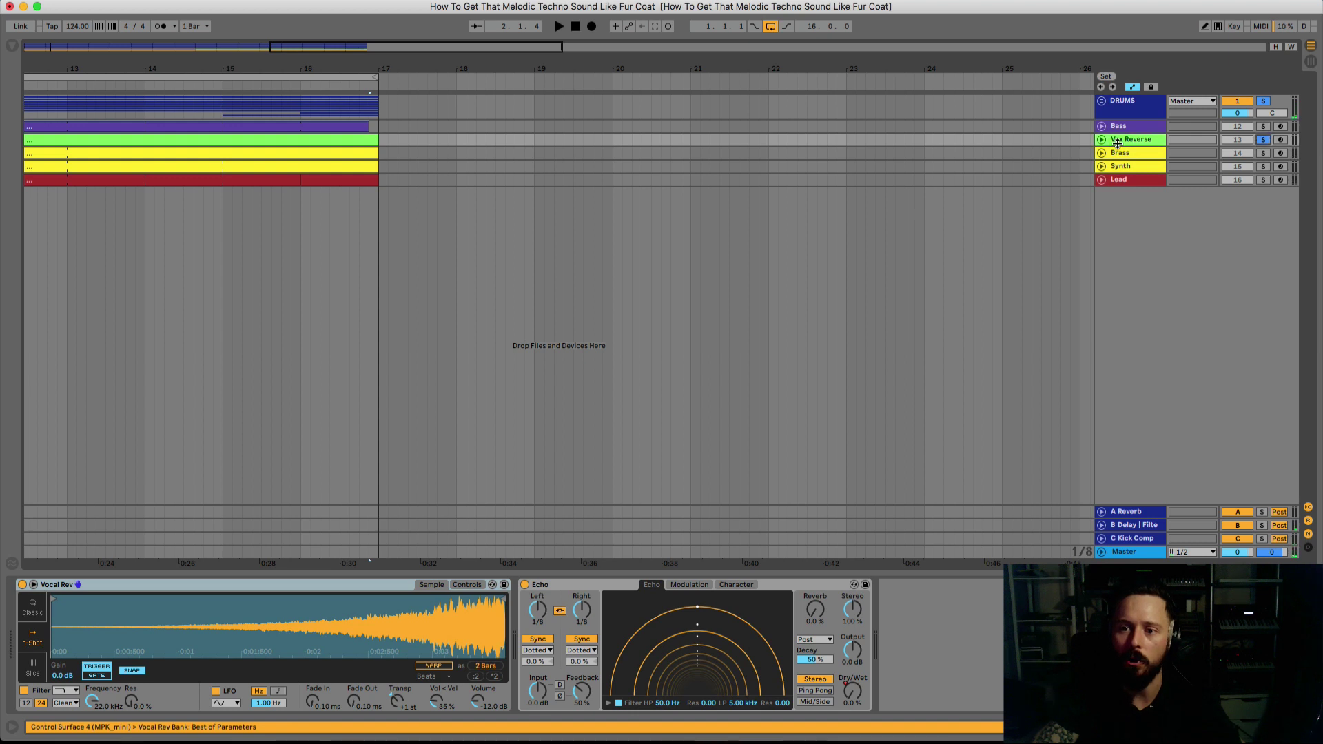
pyautogui.click(1101, 140)
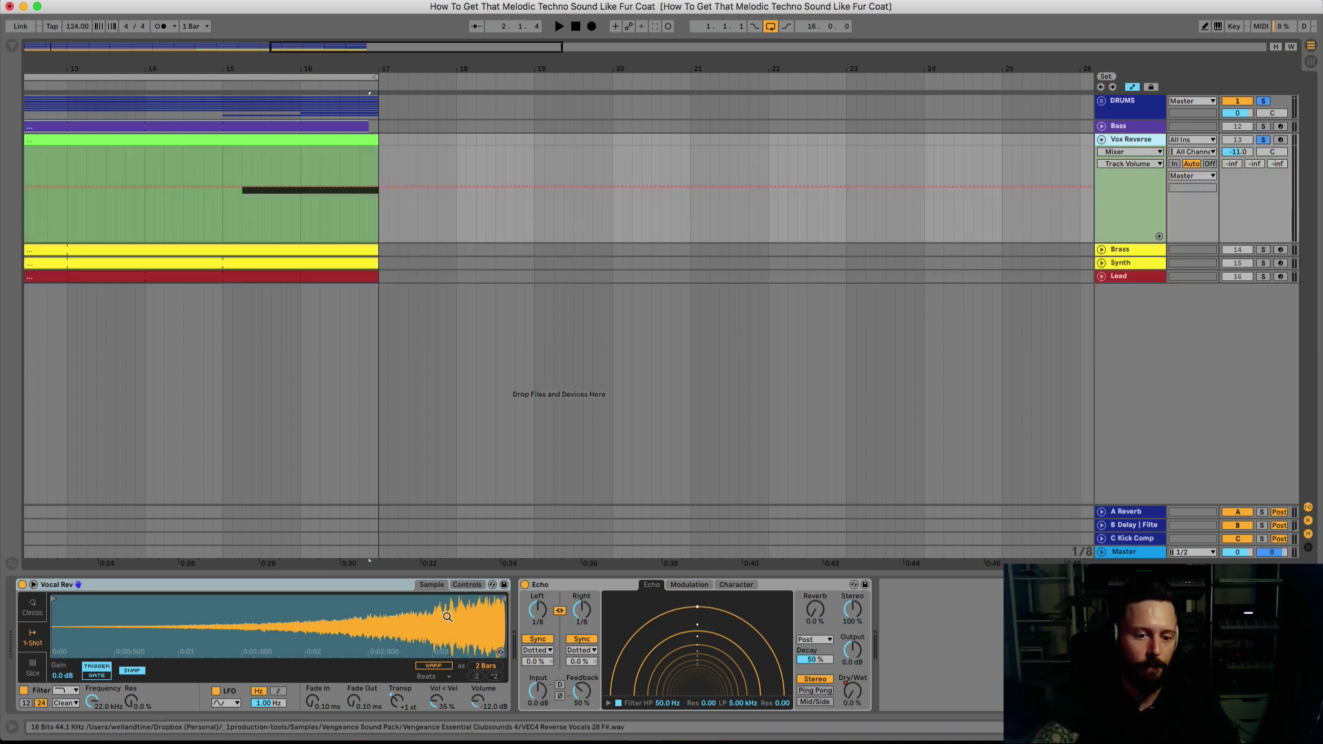
pyautogui.click(1141, 151)
pyautogui.click(1132, 185)
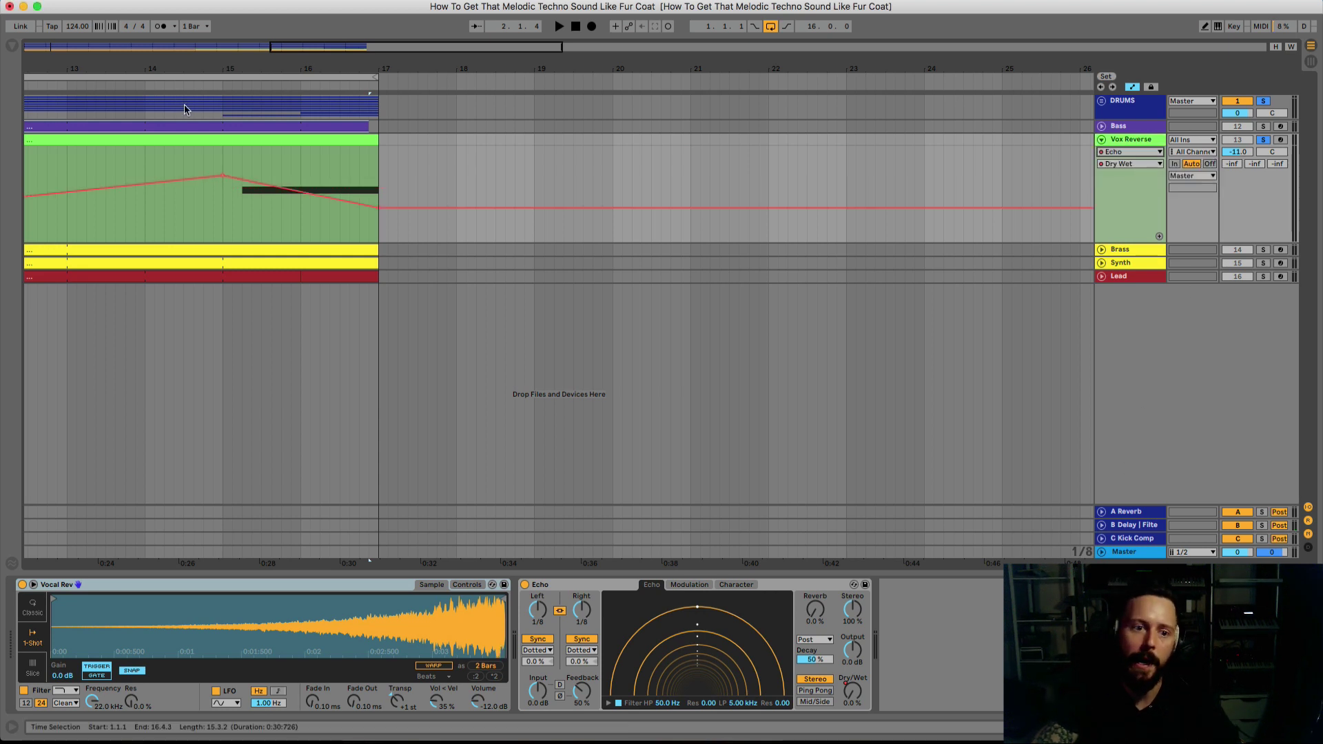
# - Play the drums and reversed vocal from bar 15, and add the Bass track to the solo
pyautogui.click(222, 85)
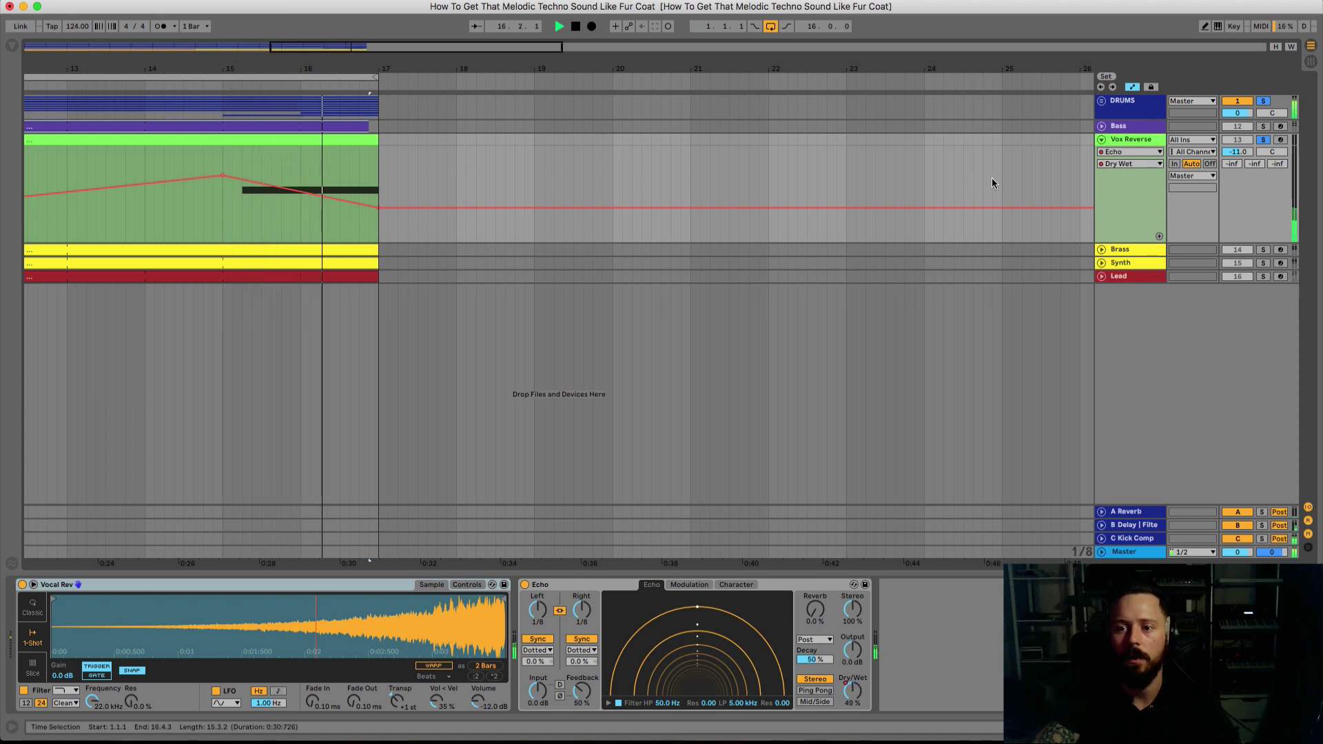
pyautogui.click(1263, 126)
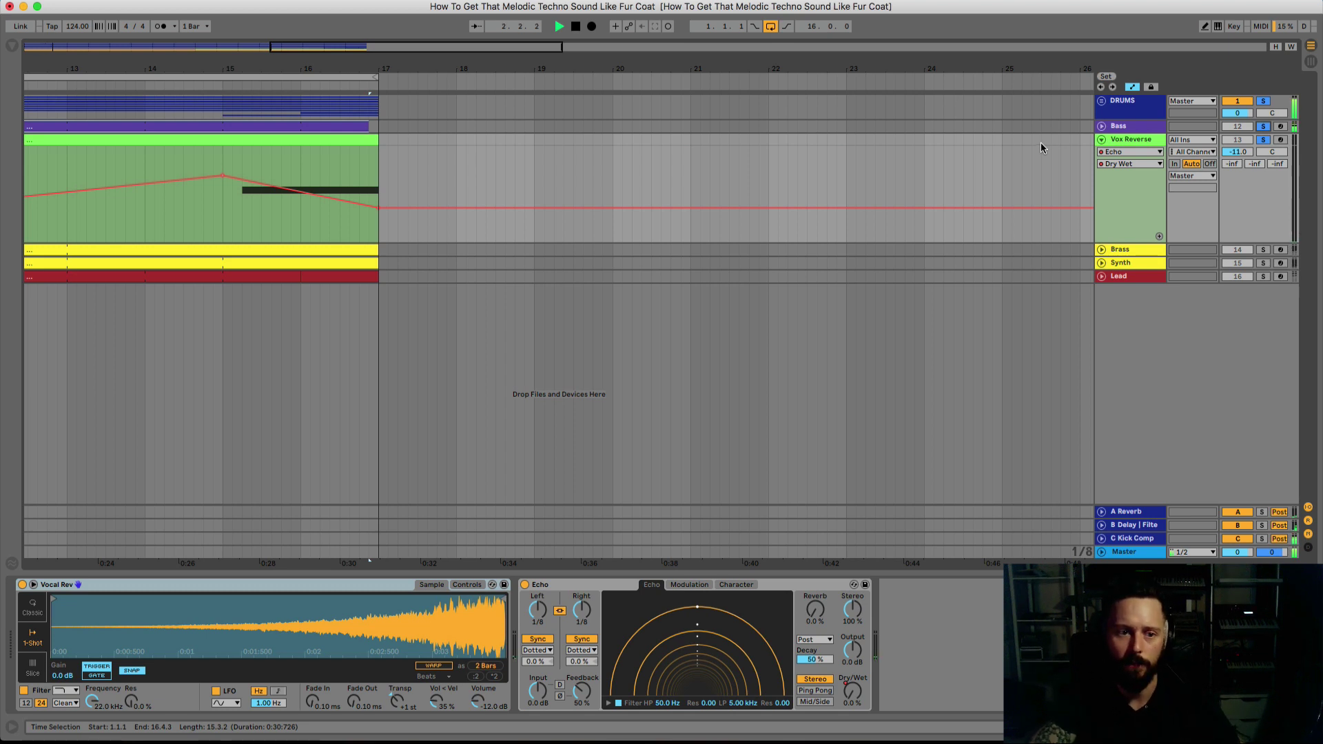
# - Unfold the Brass track to display its Echo Dry Wet automation, and make the track taller across the whole 16-bar loop
pyautogui.click(1131, 249)
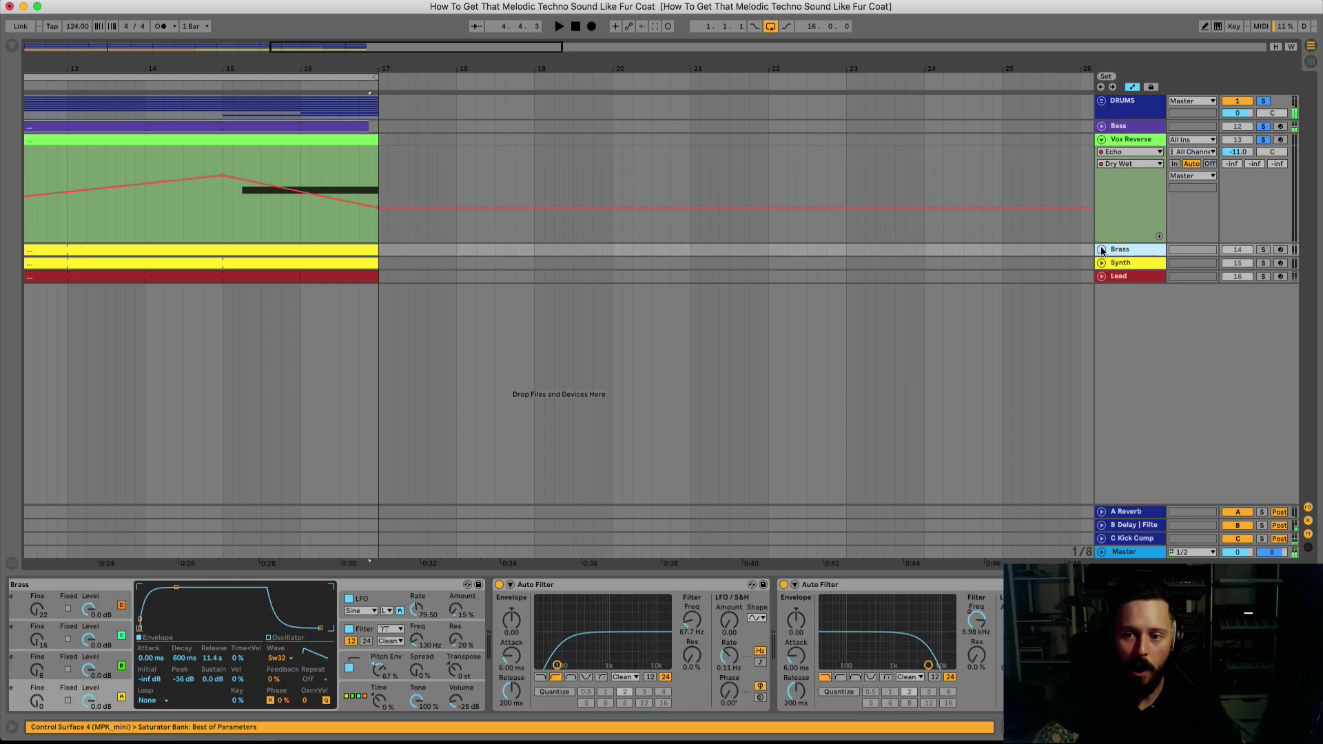
pyautogui.click(1102, 249)
pyautogui.hscroll(-5, 697, 366)
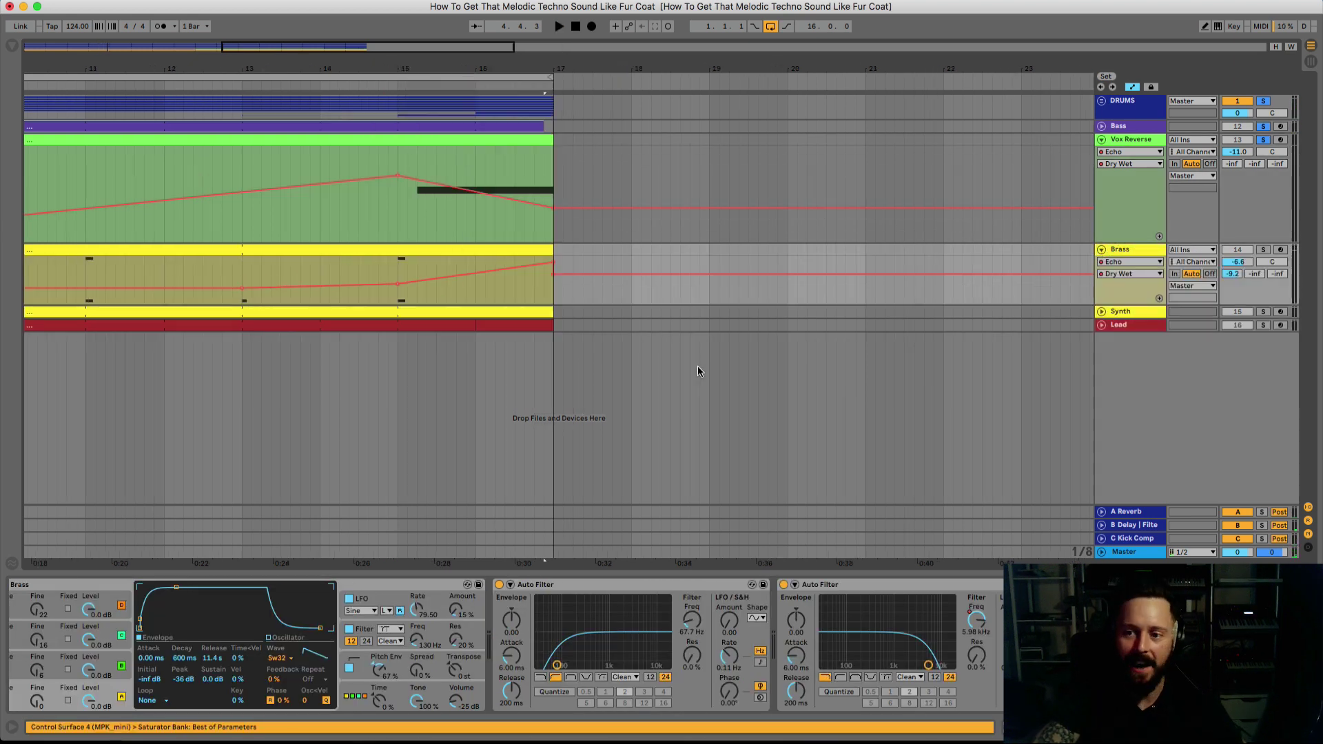
pyautogui.moveTo(1122, 304); pyautogui.dragTo(1122, 341)
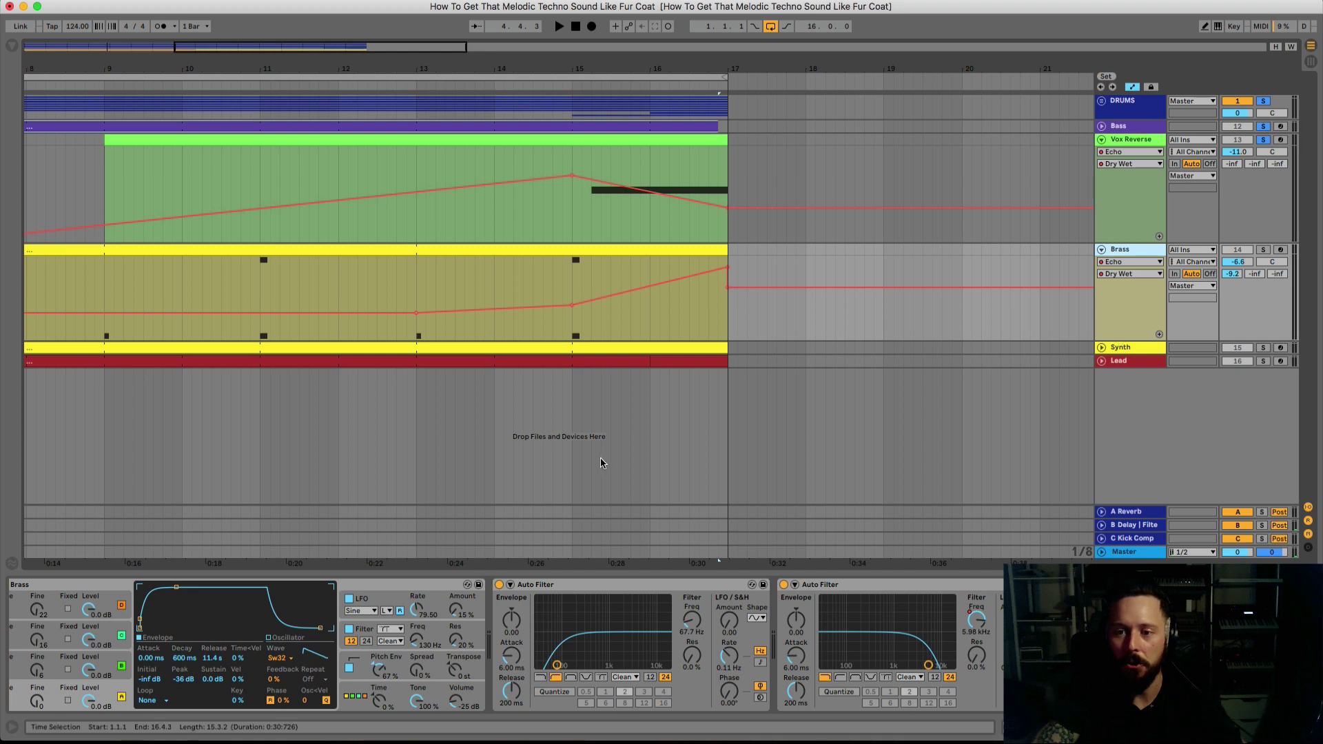
pyautogui.hscroll(-3, 600, 457)
pyautogui.click(1123, 241)
pyautogui.click(1123, 247)
pyautogui.hscroll(-4, 471, 431)
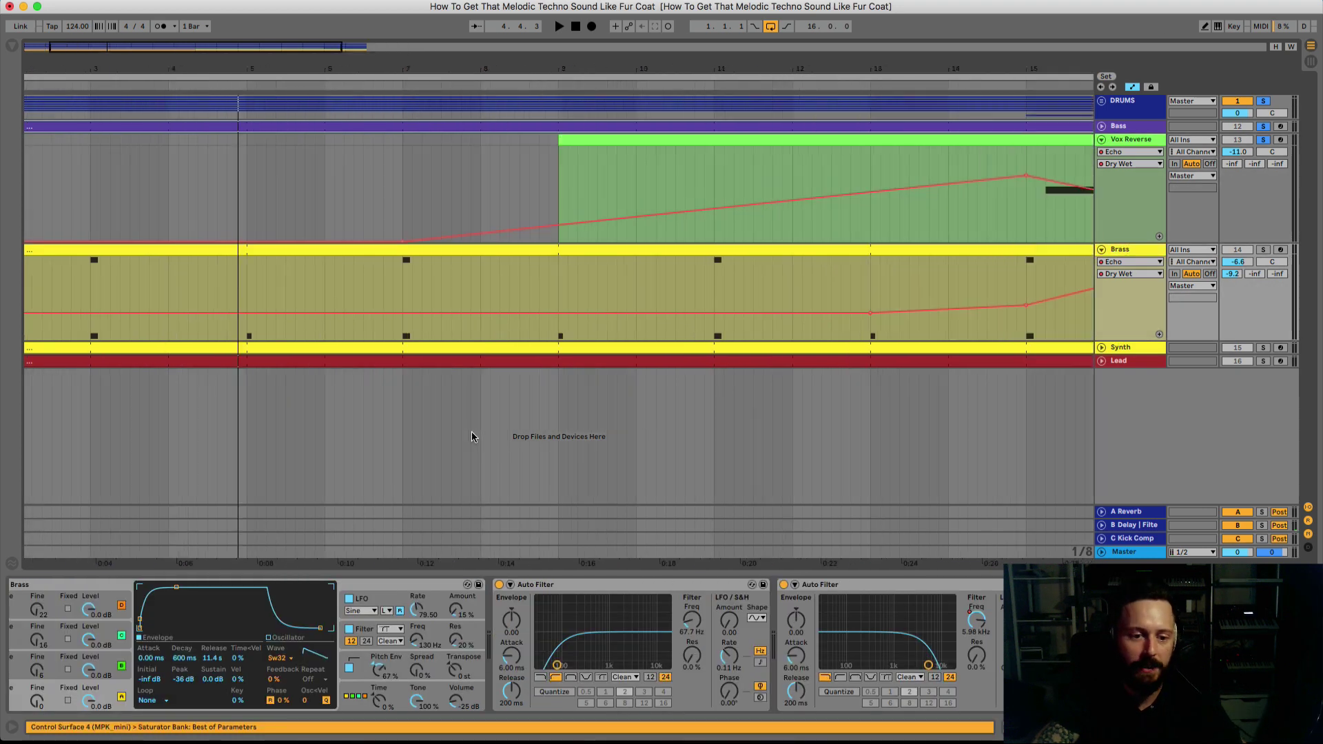
pyautogui.moveTo(324, 65); pyautogui.dragTo(140, 62)
pyautogui.hscroll(-3, 96, 289)
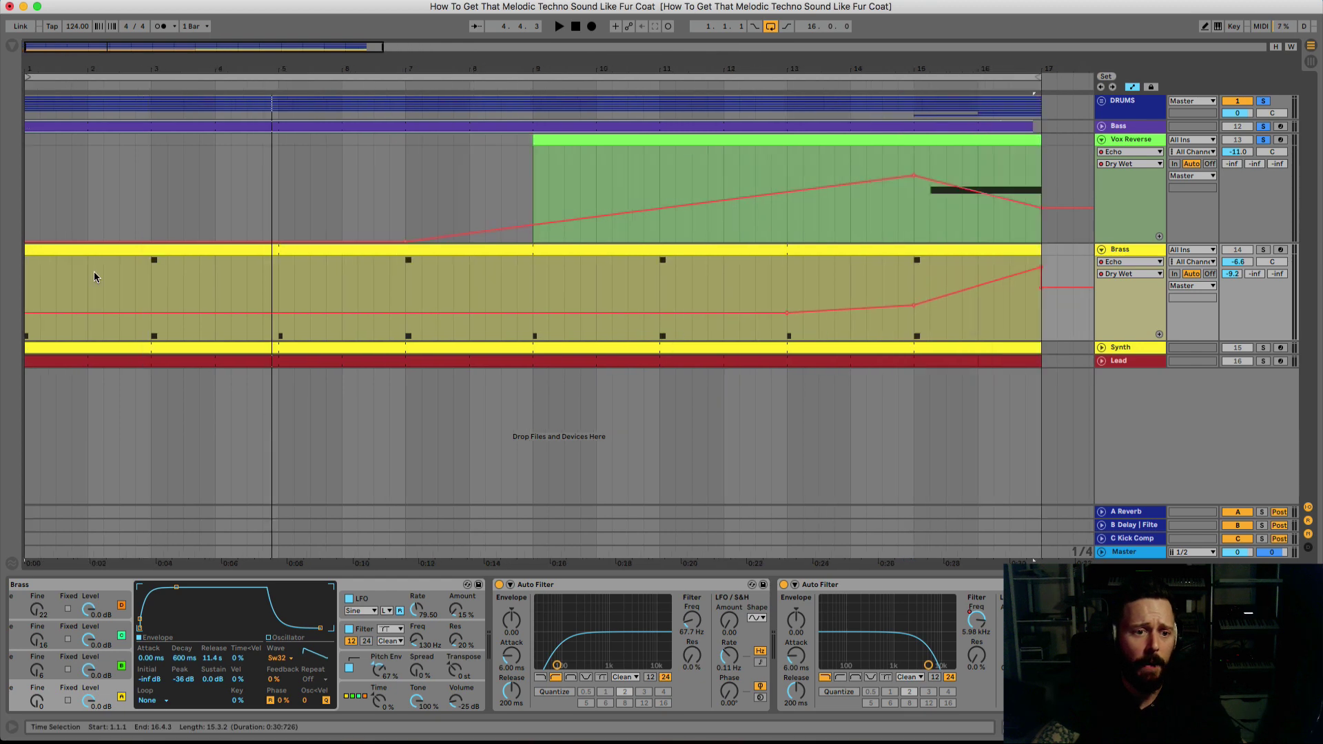
# - Examine the notes of the first Brass clip, and play the loop from bar 1 with the Brass track added to the solo
pyautogui.doubleClick(65, 250)
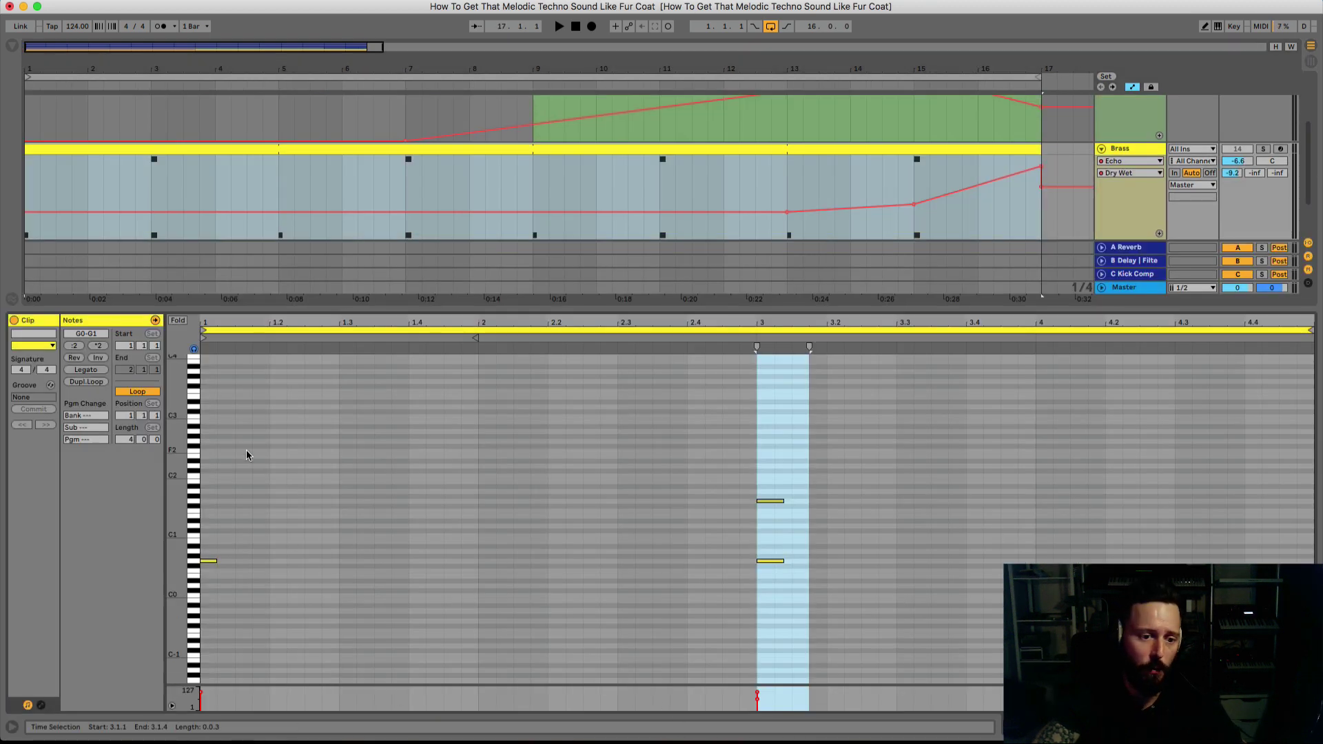
pyautogui.click(209, 561)
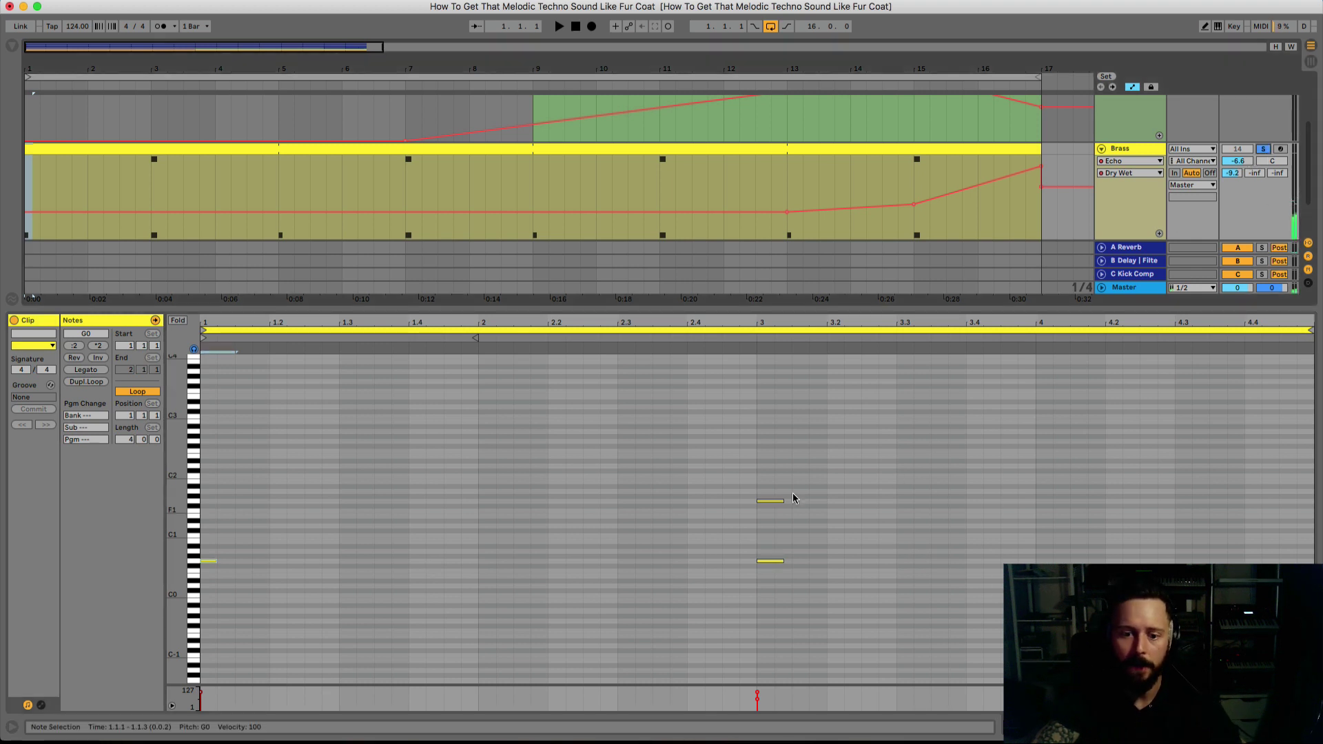
pyautogui.moveTo(761, 428); pyautogui.dragTo(806, 639)
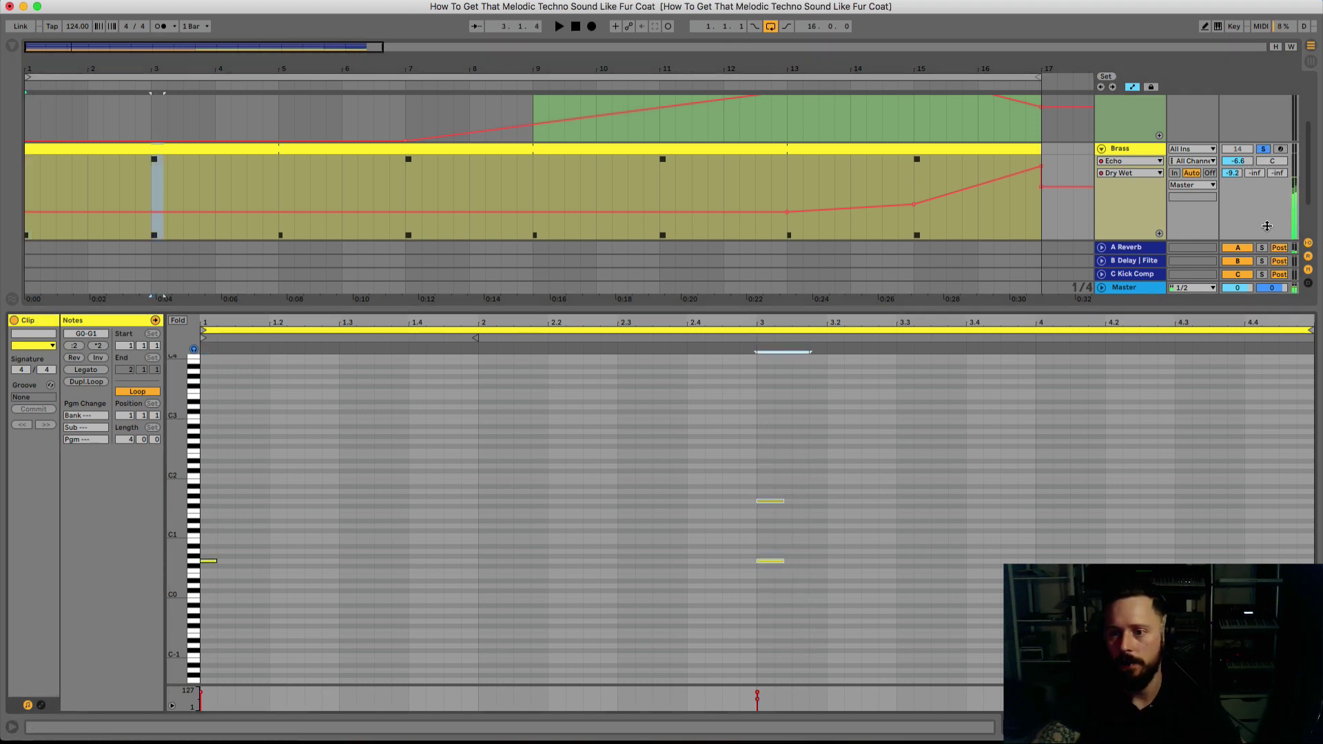
pyautogui.press('super+alt+l')
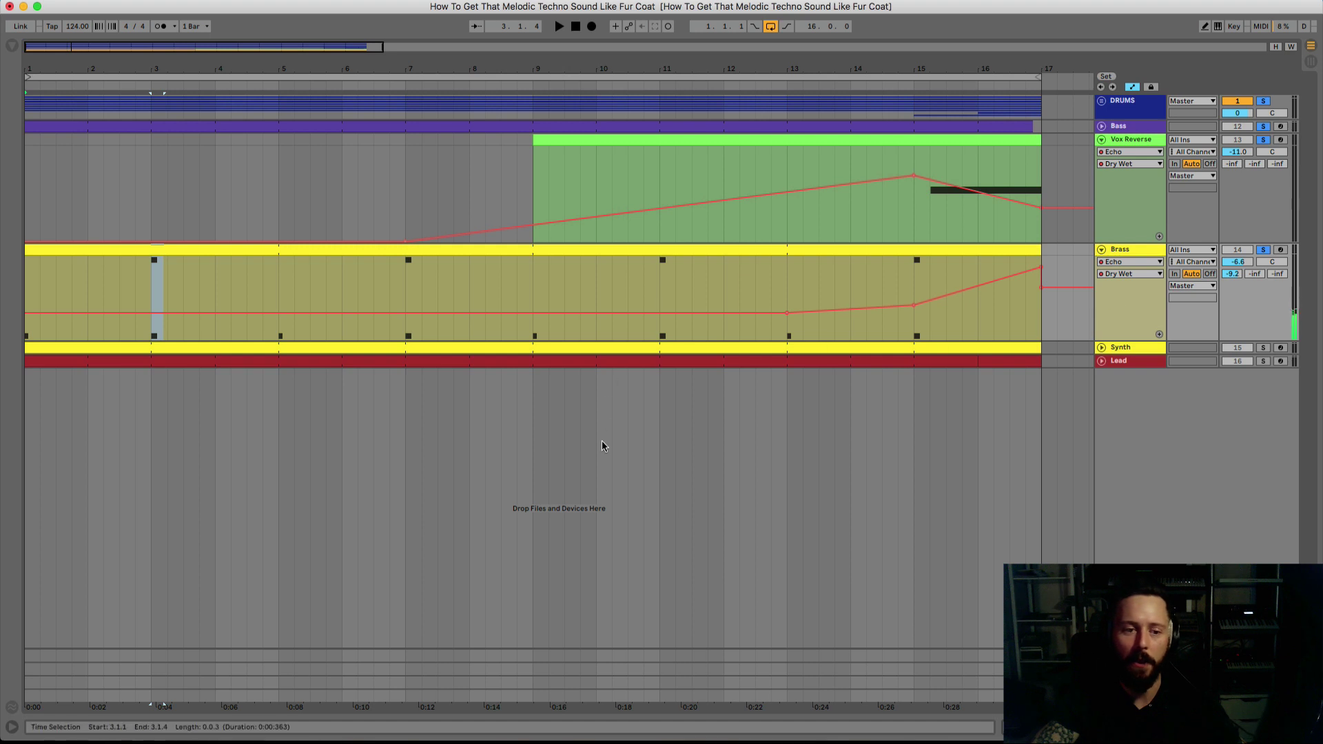
pyautogui.press('space')
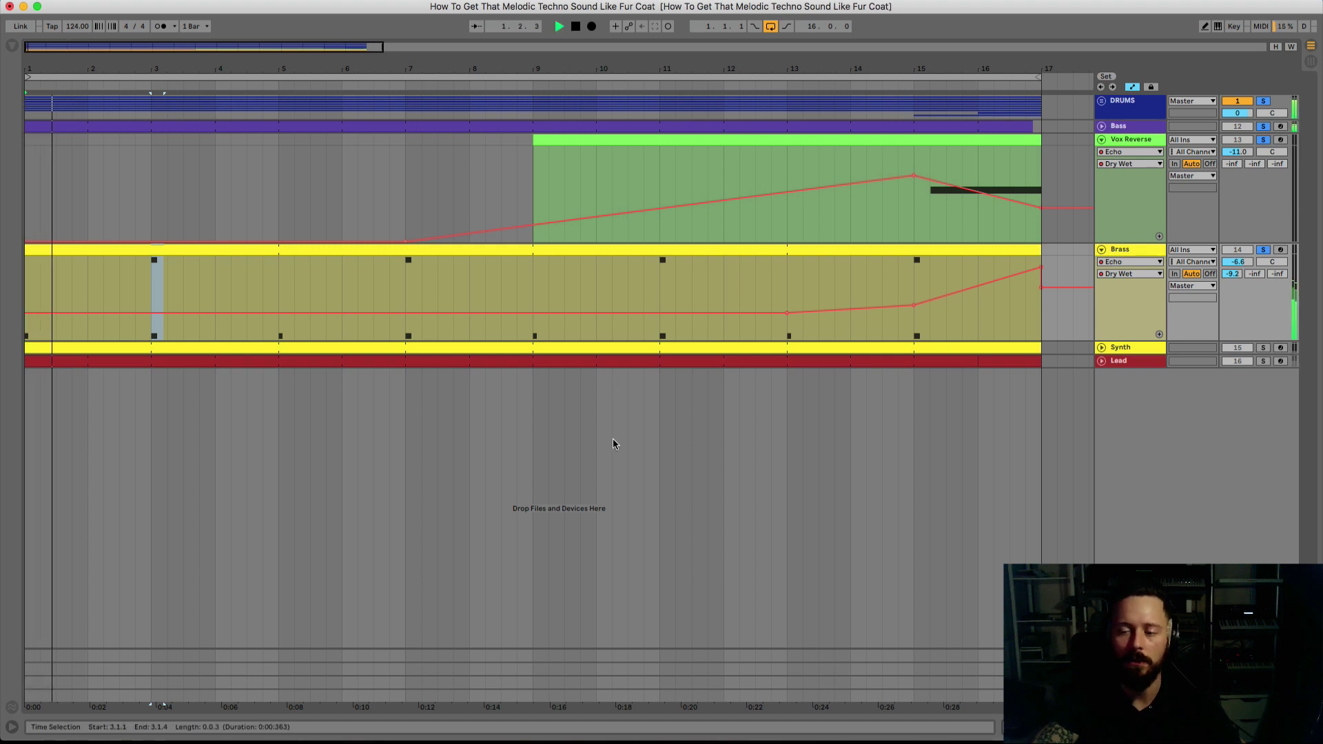
# - Check the Brass track's automation choices with Echo Dry Wet displayed, and play the Dry Wet rise from bar 15
pyautogui.click(1142, 263)
pyautogui.click(1143, 265)
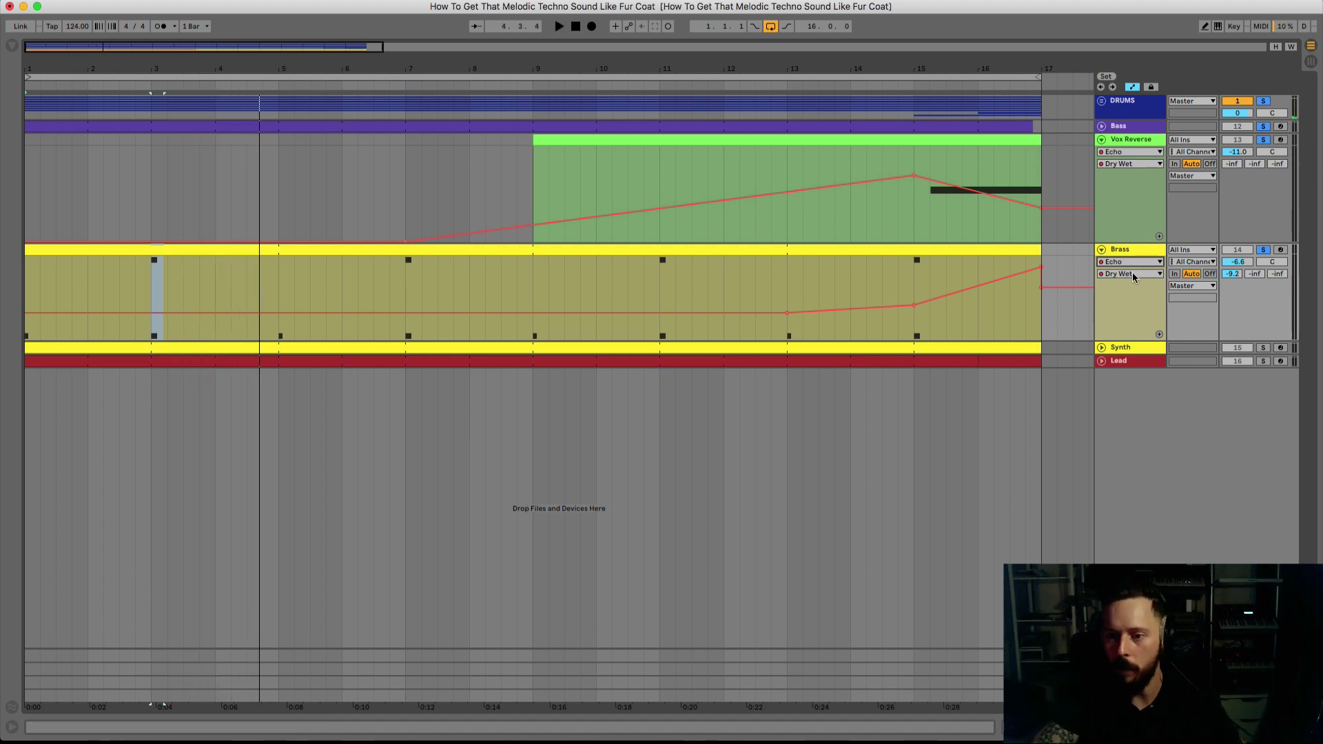
pyautogui.click(1133, 275)
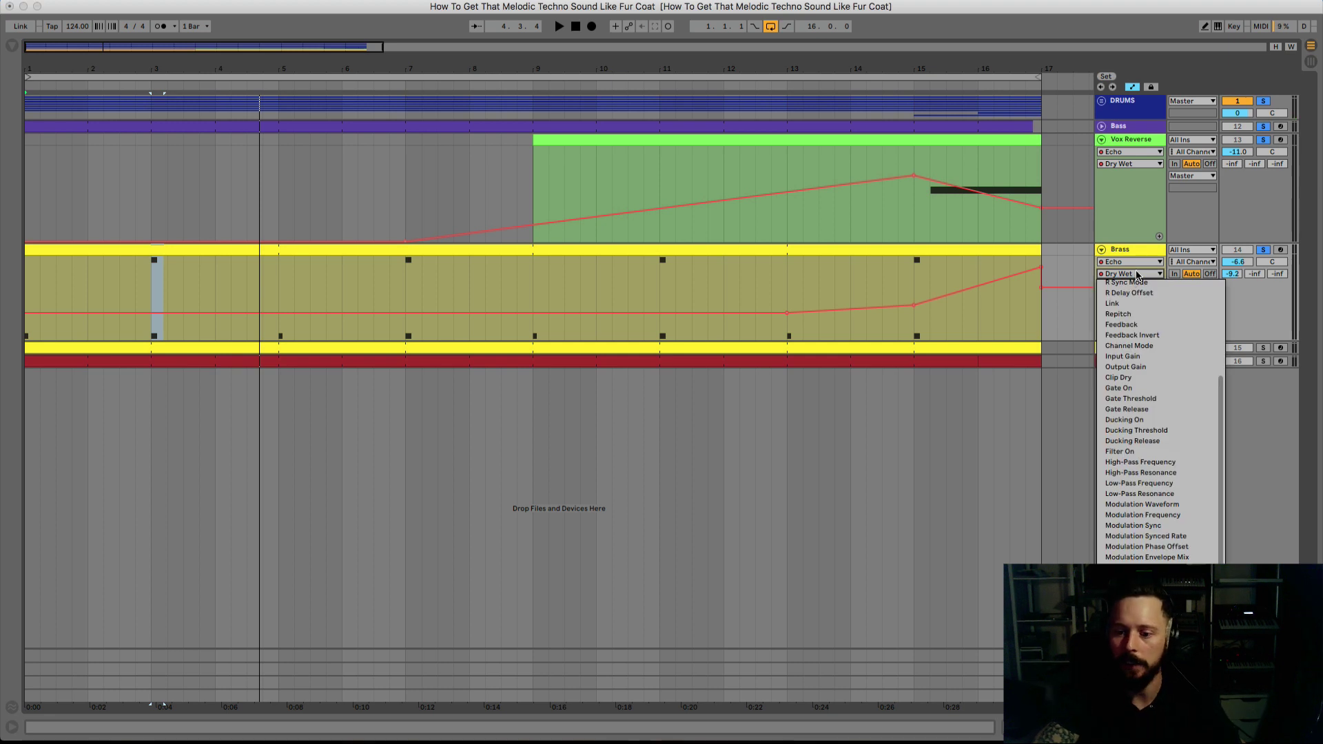
pyautogui.click(1144, 270)
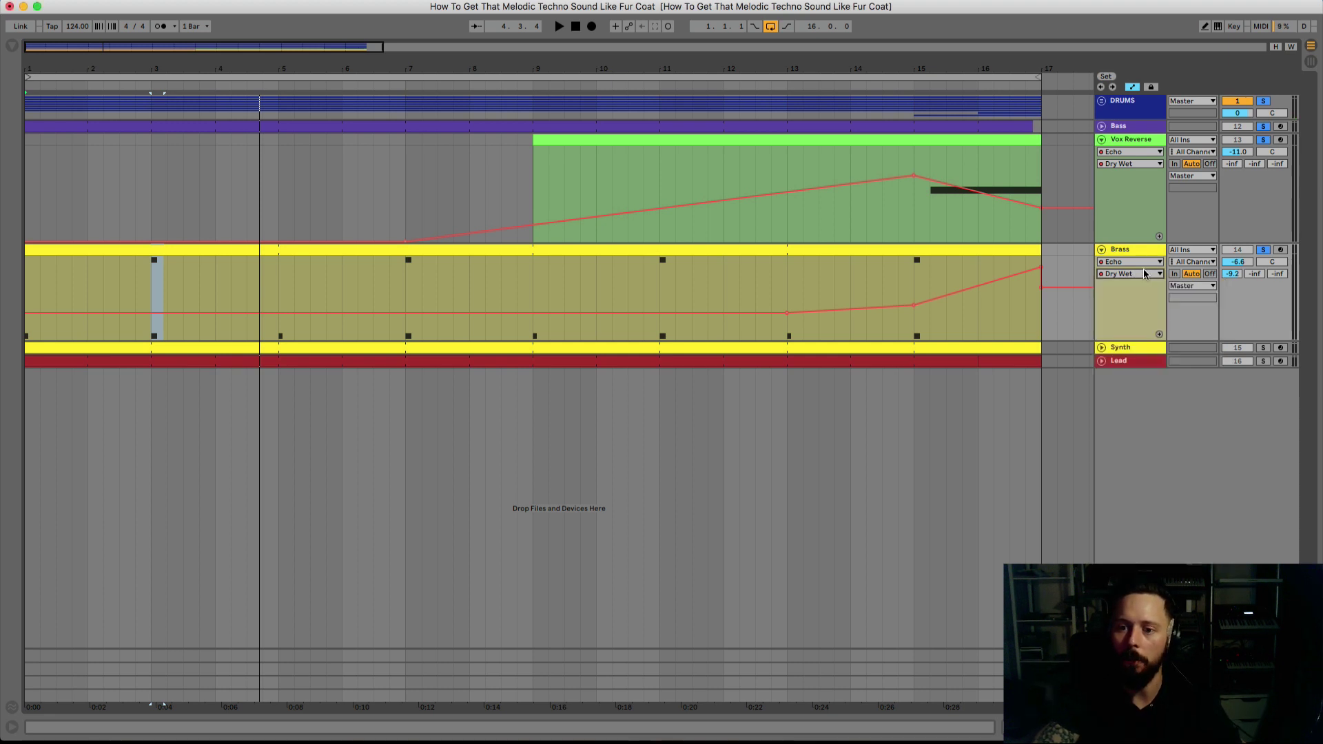
pyautogui.click(1144, 262)
pyautogui.click(1144, 262)
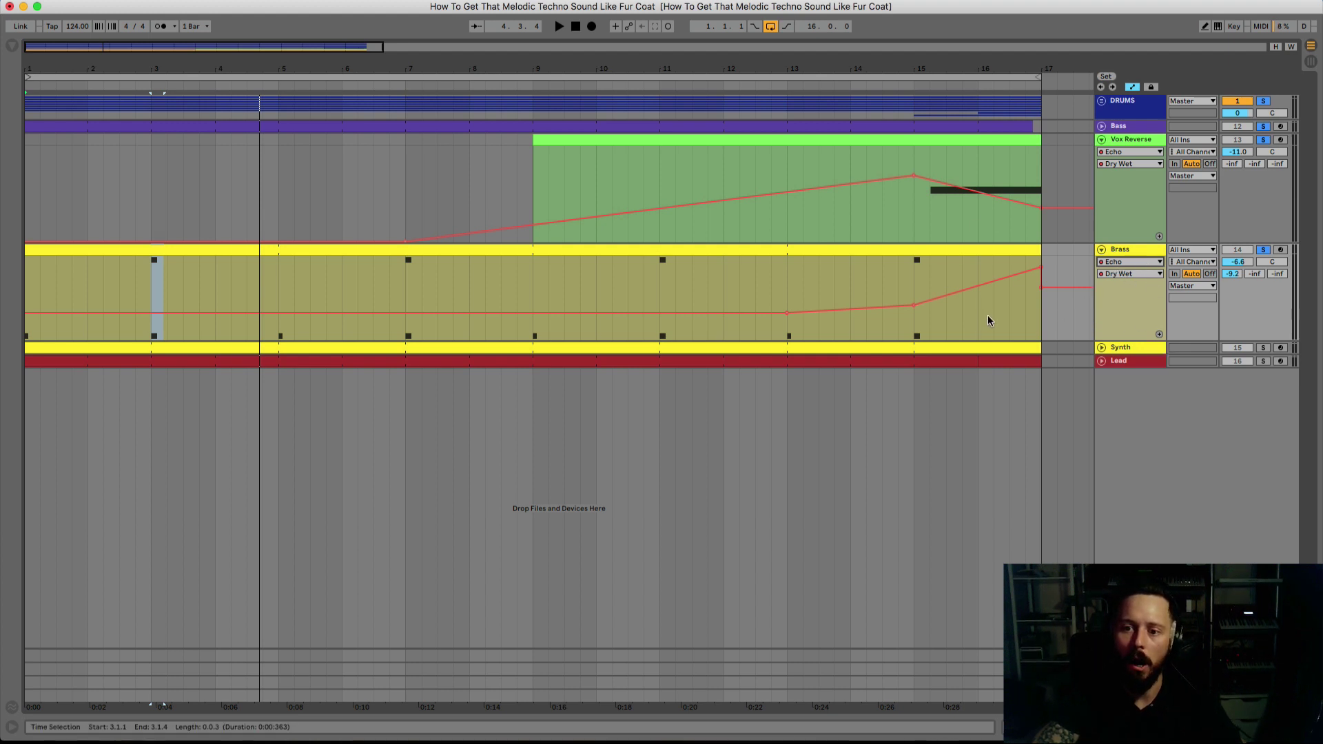
pyautogui.click(903, 85)
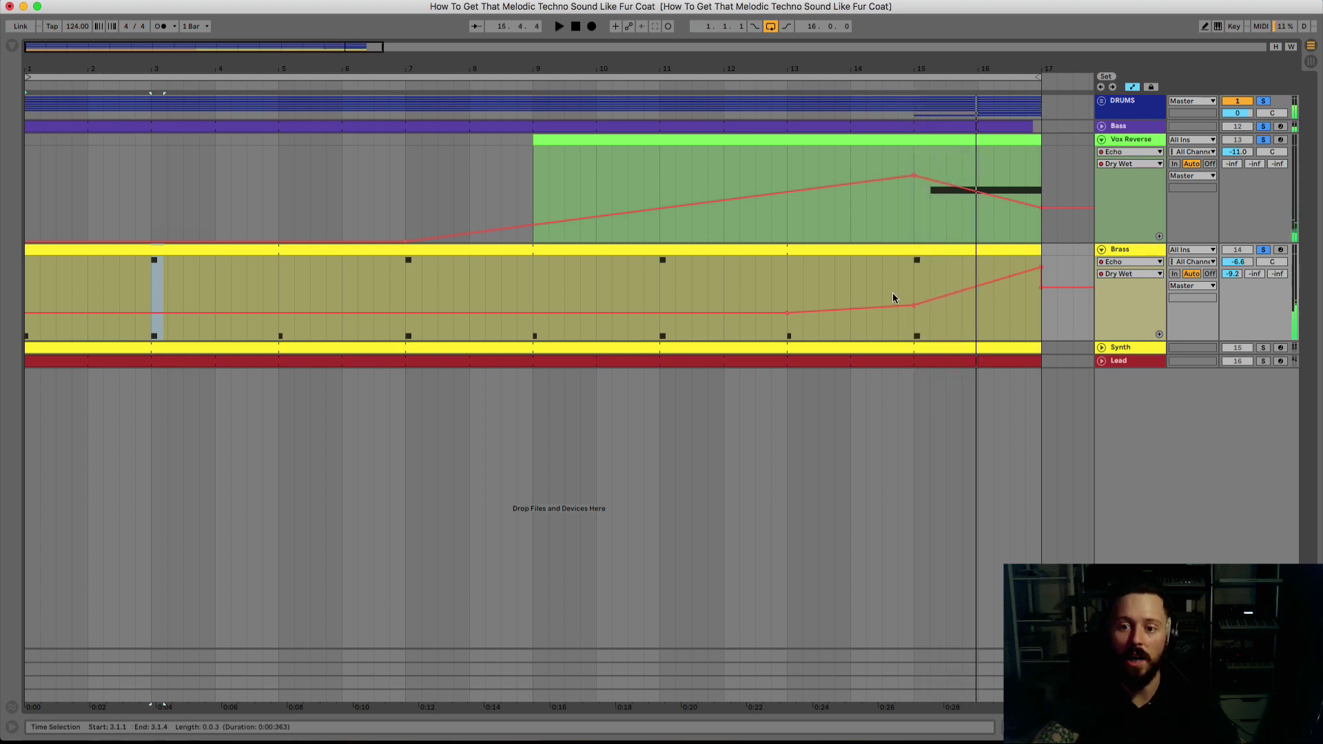
# - Switch the Brass track's automation lane to the Auto Filter's Frequency, and show the track's device chain
pyautogui.click(1138, 267)
pyautogui.click(1135, 300)
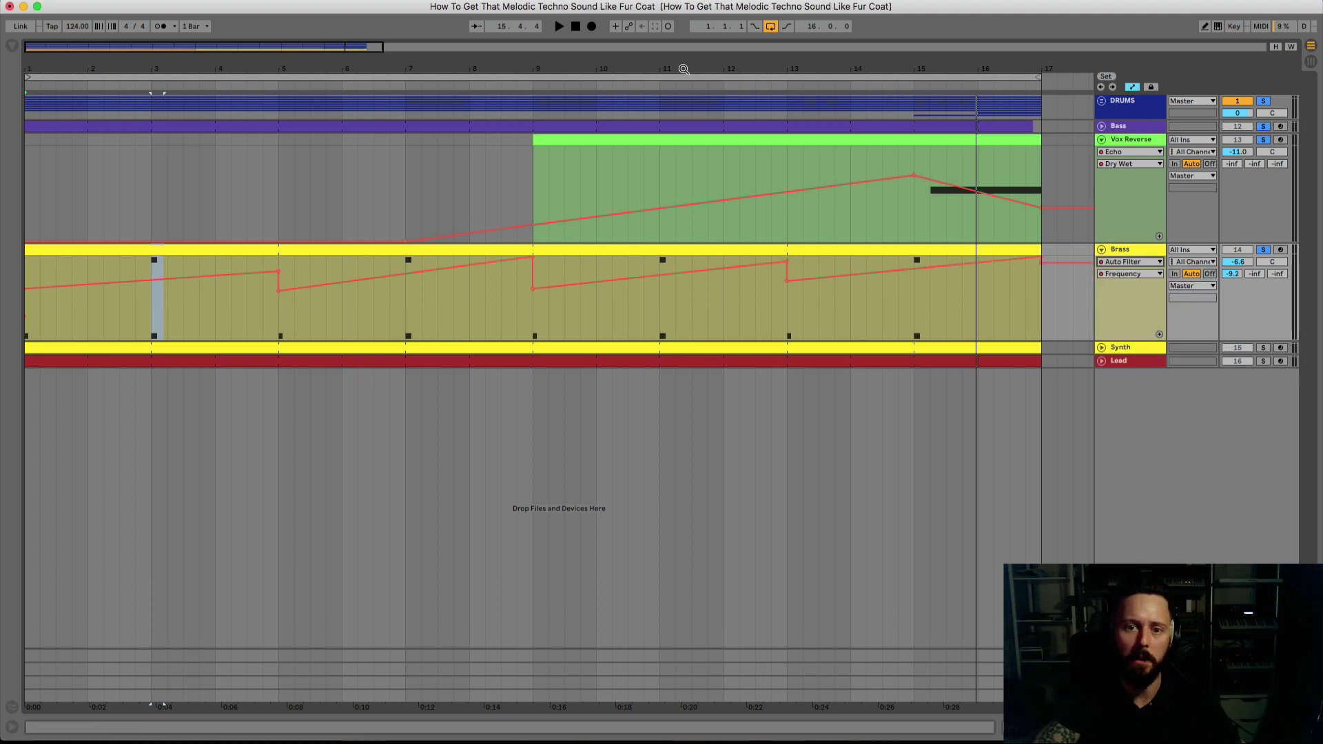
pyautogui.press('-')
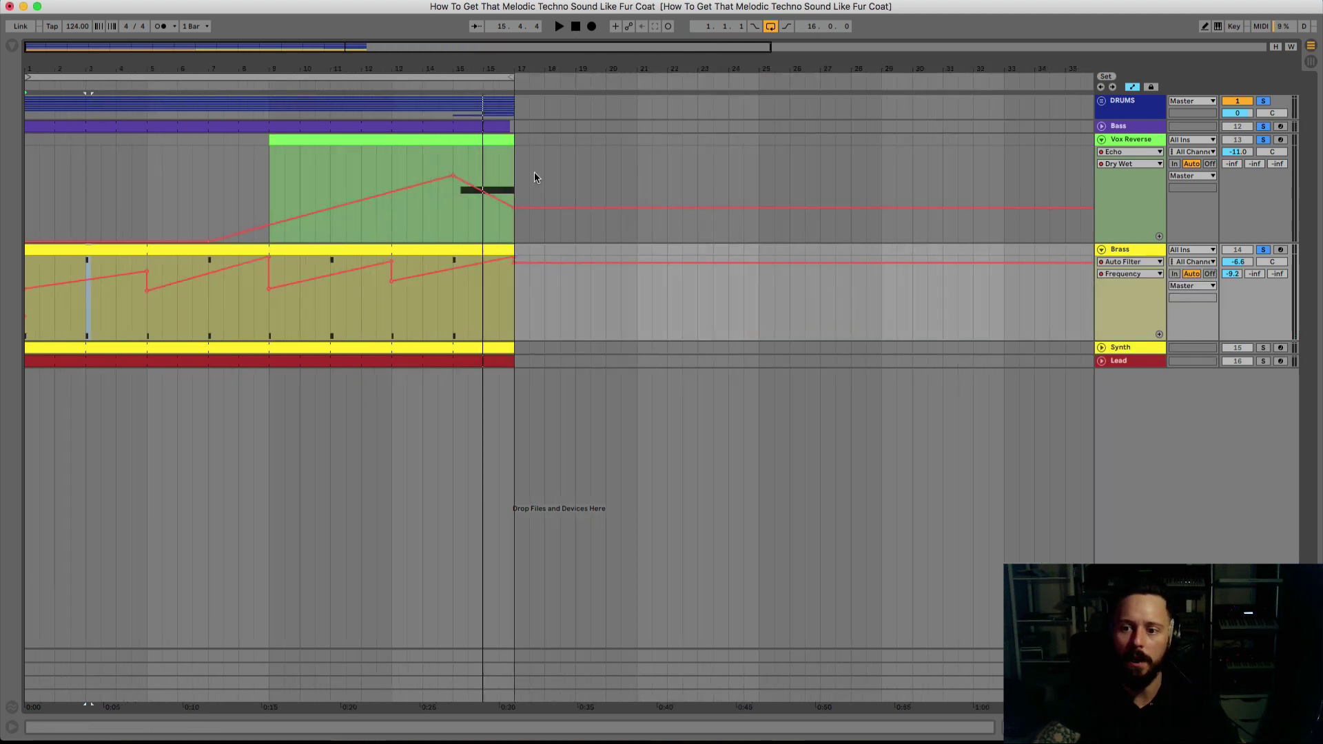
pyautogui.doubleClick(1140, 252)
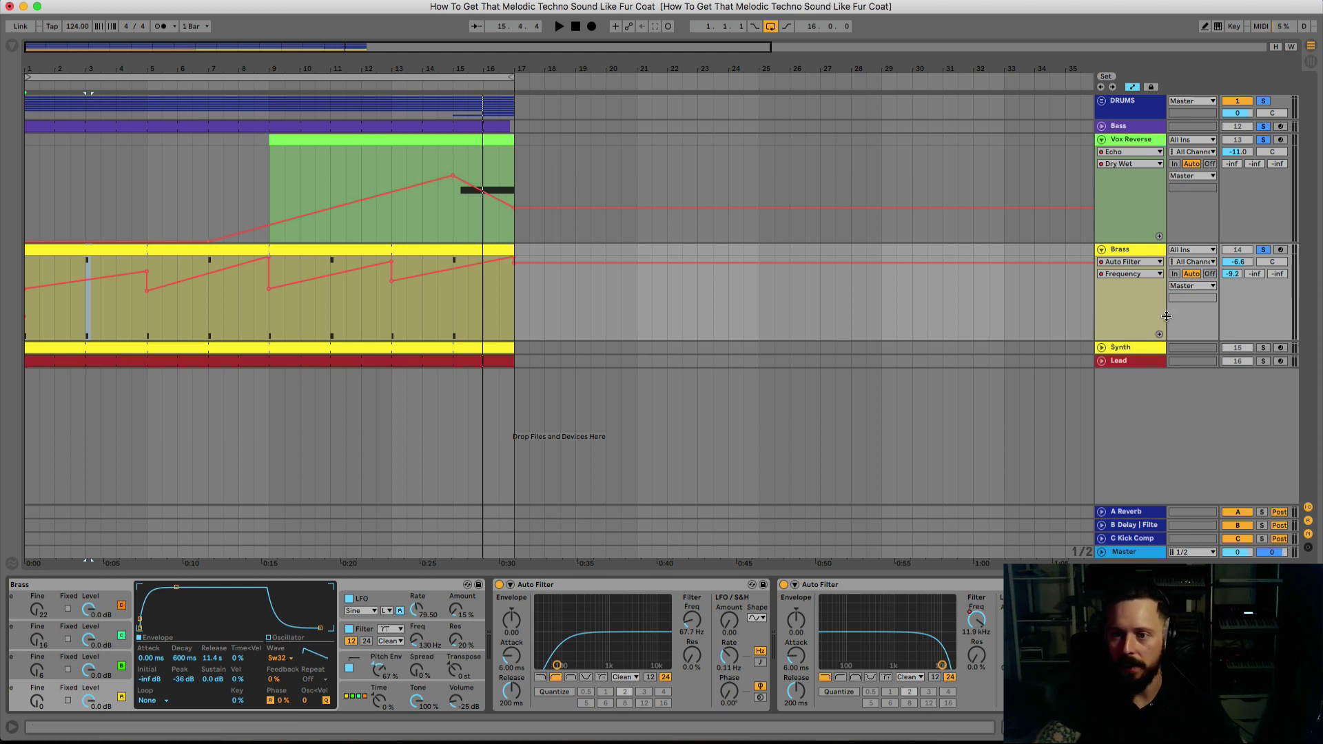
# - Unfold the Synth track, show its devices, and make its Frequency automation lane taller
pyautogui.click(1102, 349)
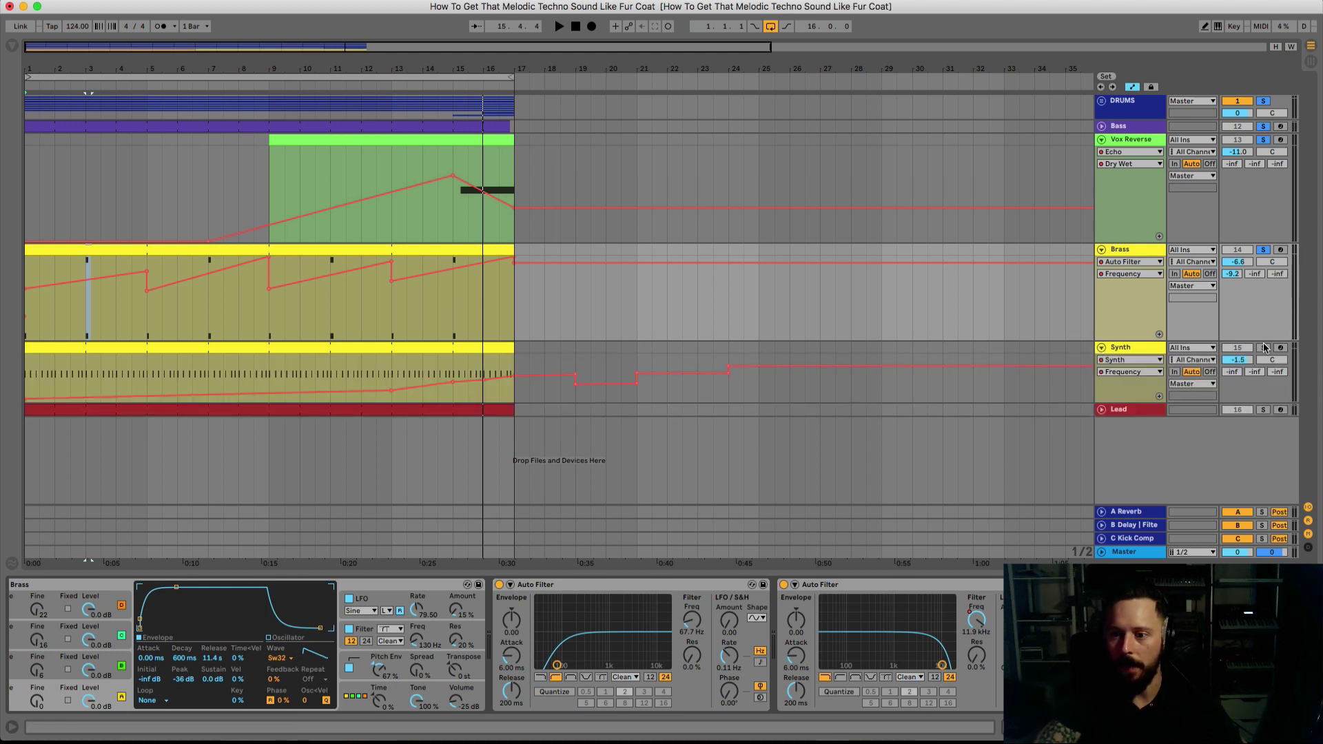
pyautogui.click(1137, 348)
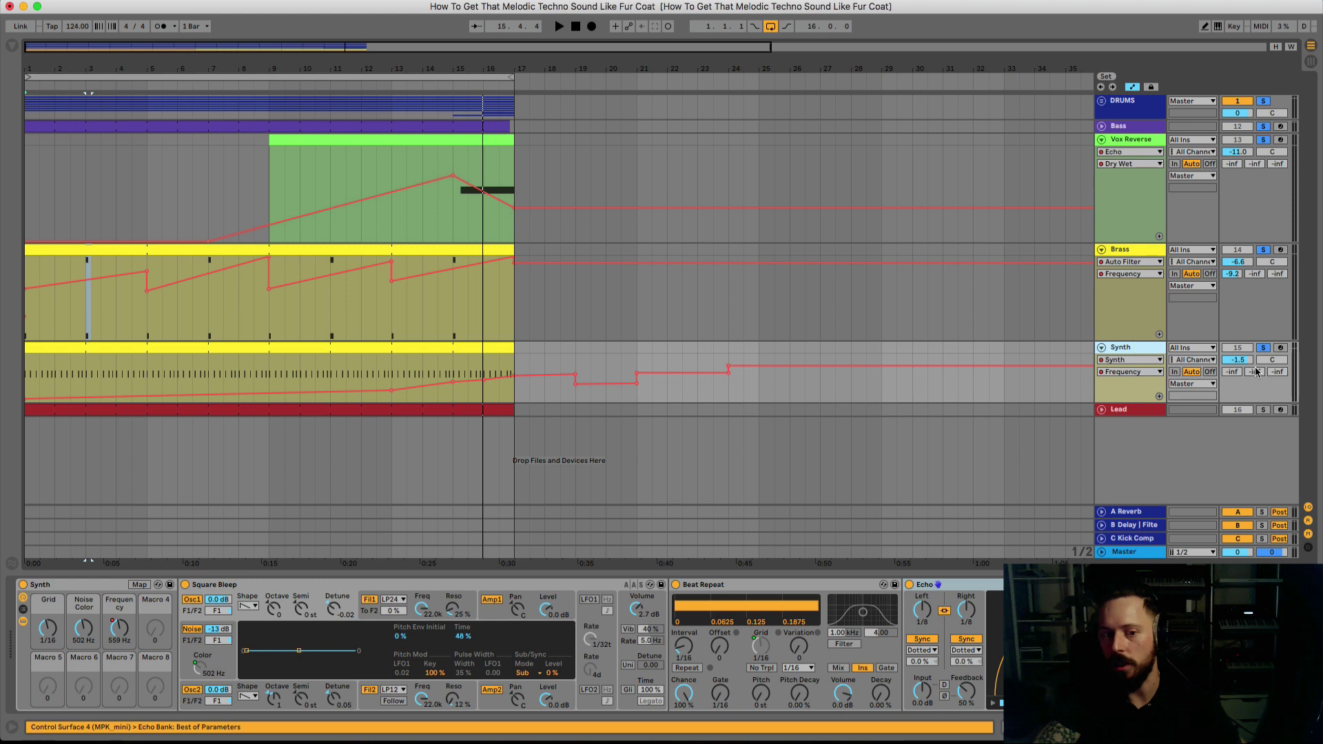
pyautogui.moveTo(1145, 401); pyautogui.dragTo(1145, 474)
pyautogui.scroll(-1, 1198, 377)
# - Solo only the Synth track and play it from about bar 8 to hear its Frequency automation
pyautogui.click(1264, 332)
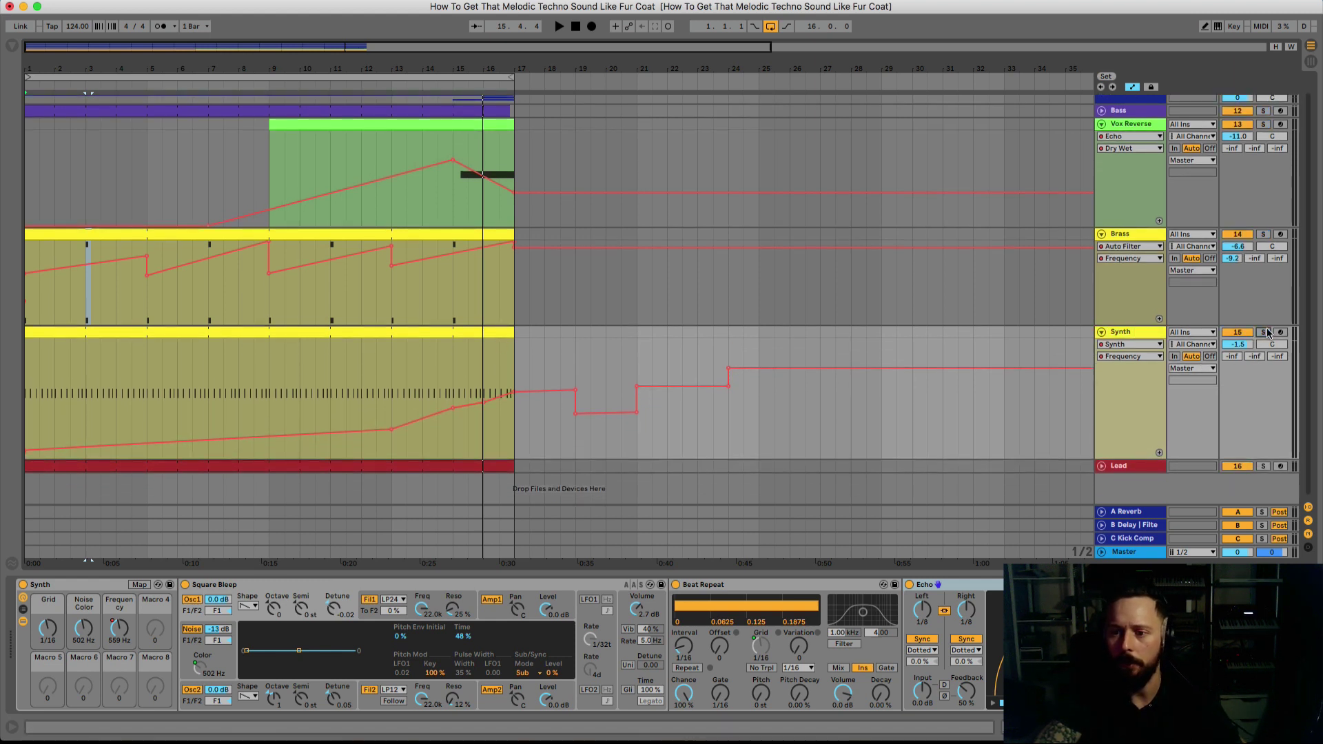
pyautogui.press('space')
pyautogui.click(241, 88)
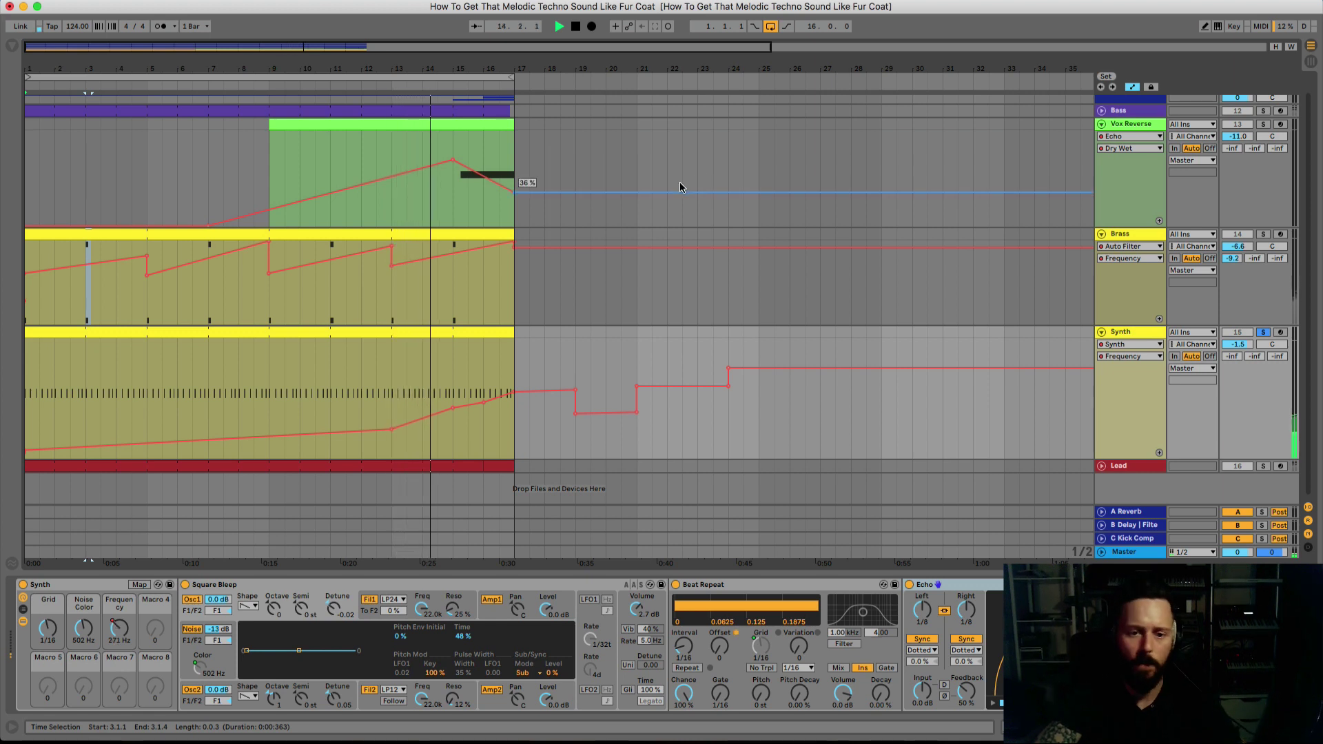
# - Take the Synth track out of solo and mute the Lead track
pyautogui.click(1265, 333)
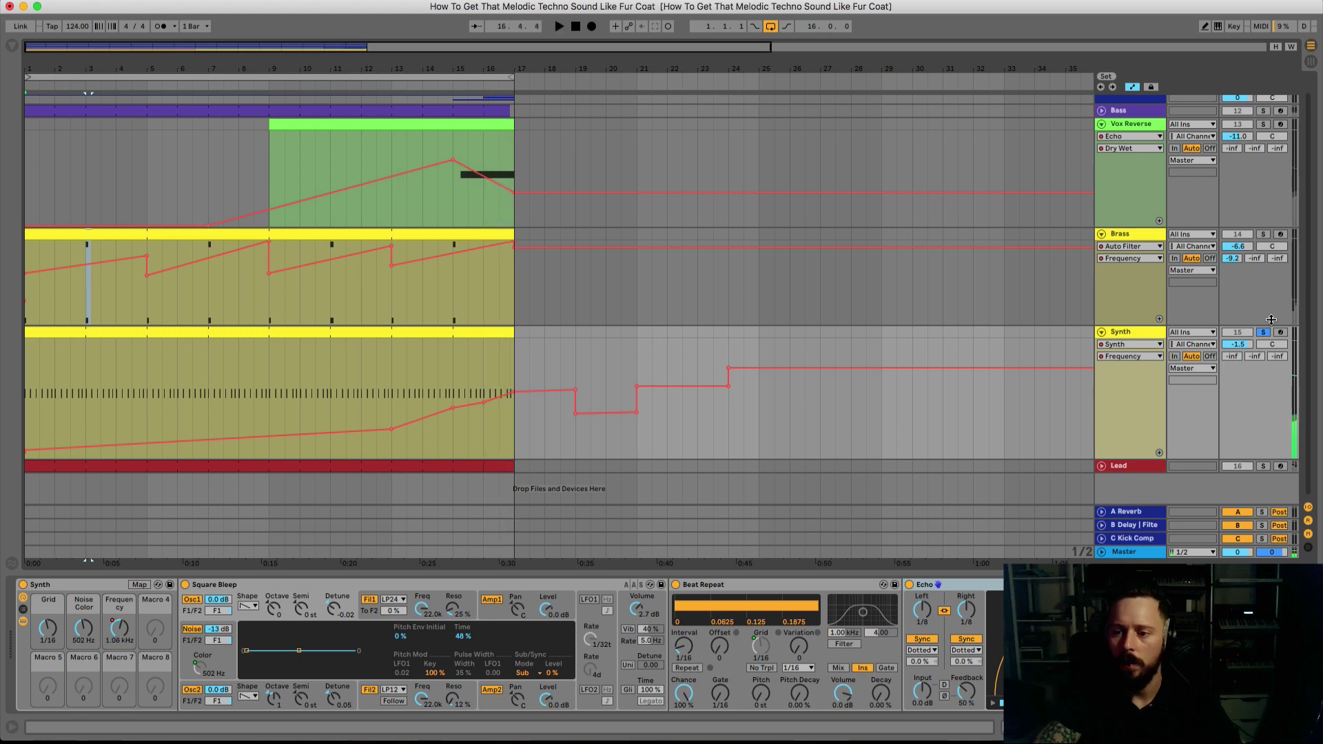
pyautogui.click(1265, 333)
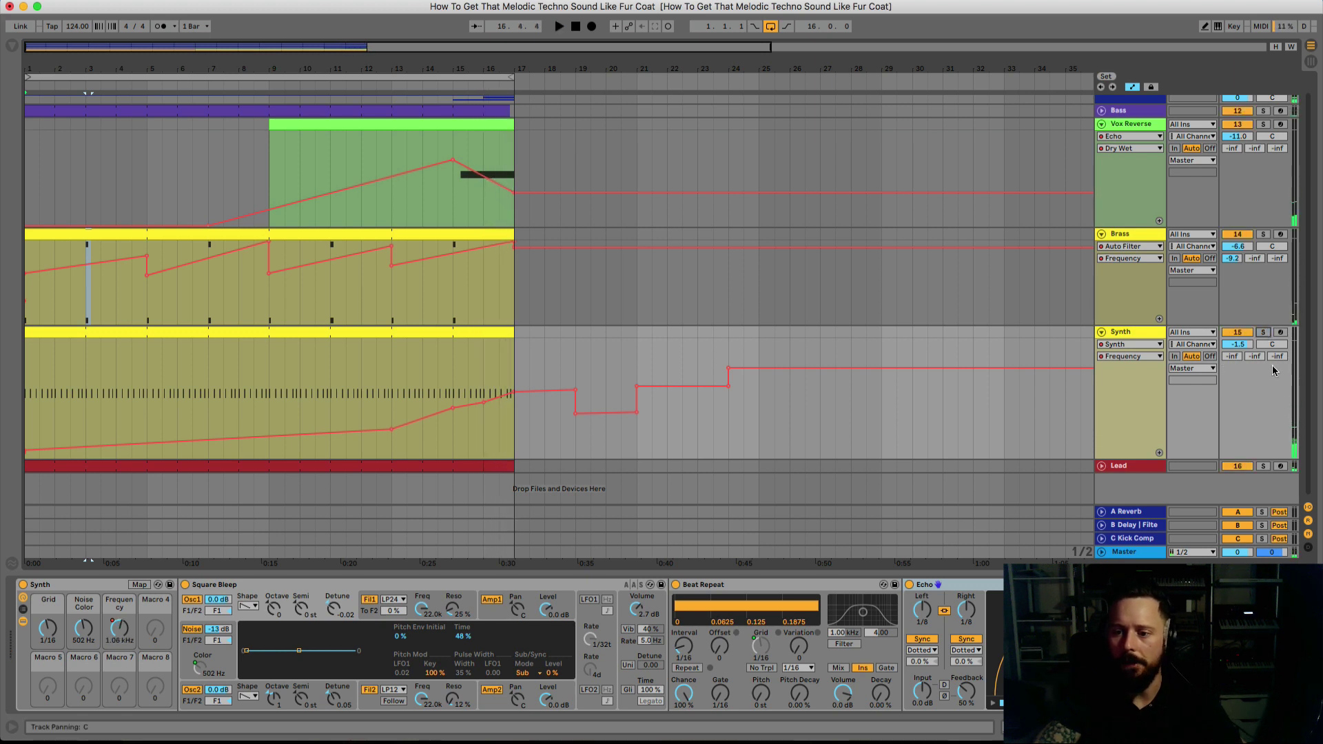
pyautogui.click(1238, 466)
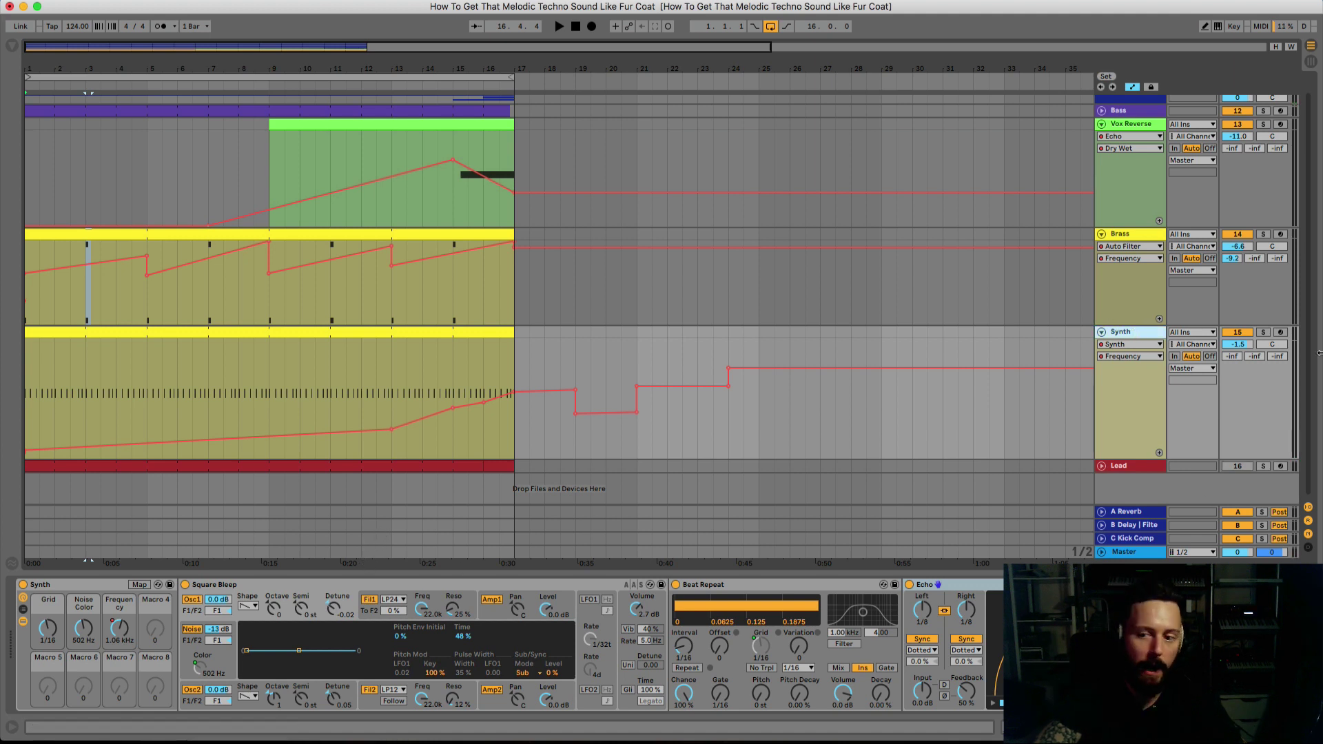
# - Look through the Synth track's device chain from the Square Bleep instrument to the Auto Filter
pyautogui.click(1139, 355)
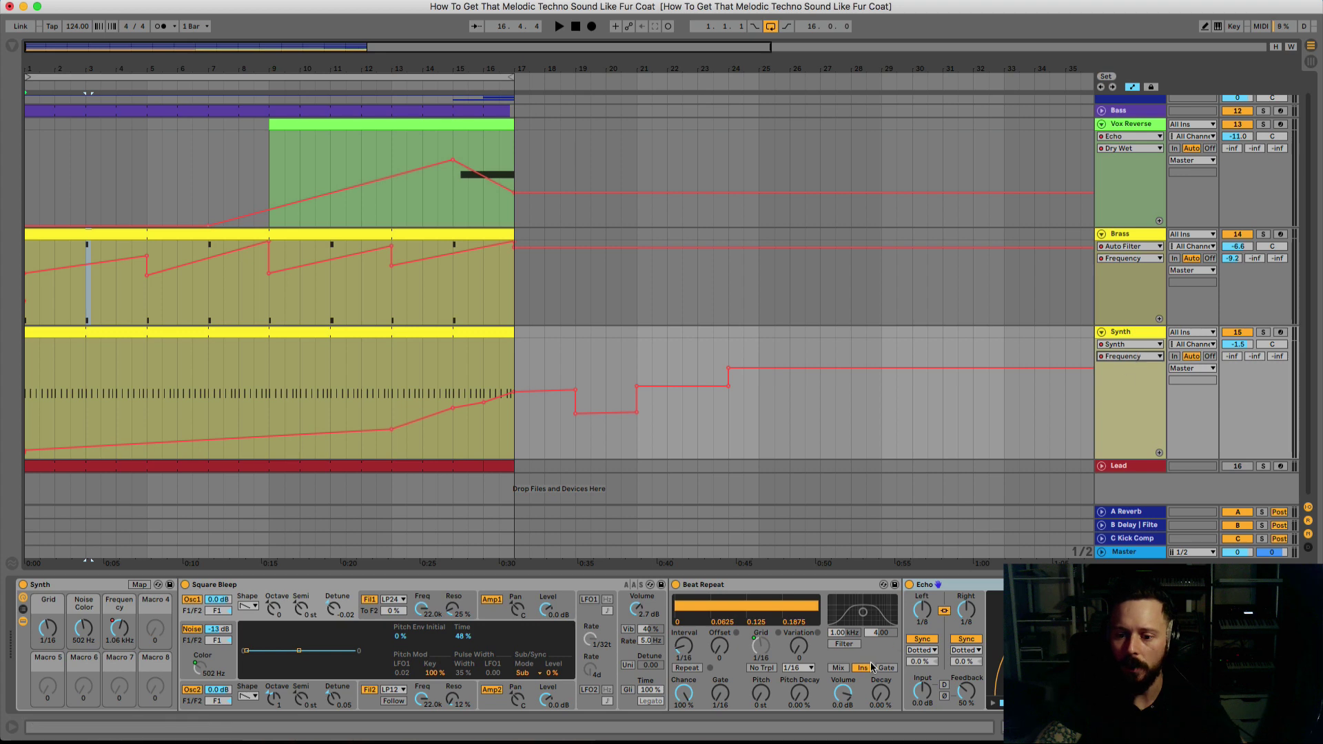
pyautogui.hscroll(5, 872, 666)
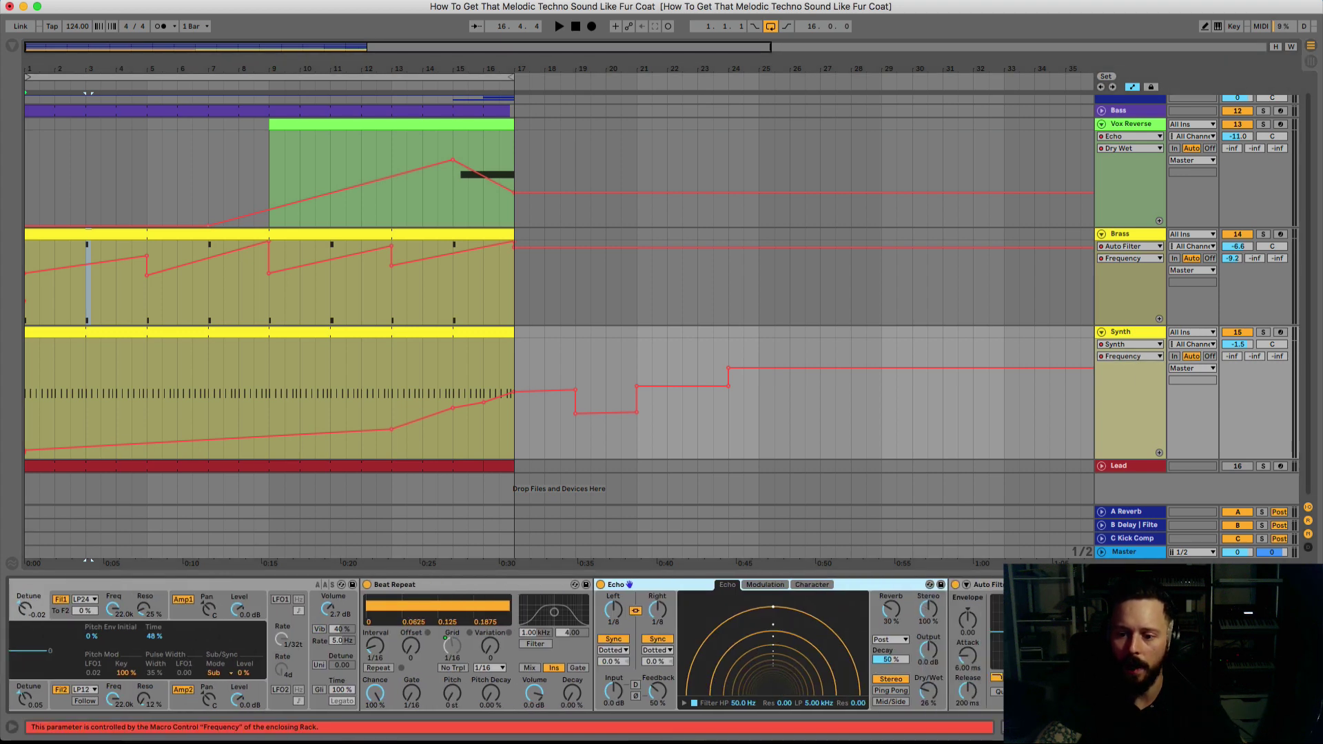
pyautogui.hscroll(-2, 620, 647)
pyautogui.hscroll(-3, 620, 648)
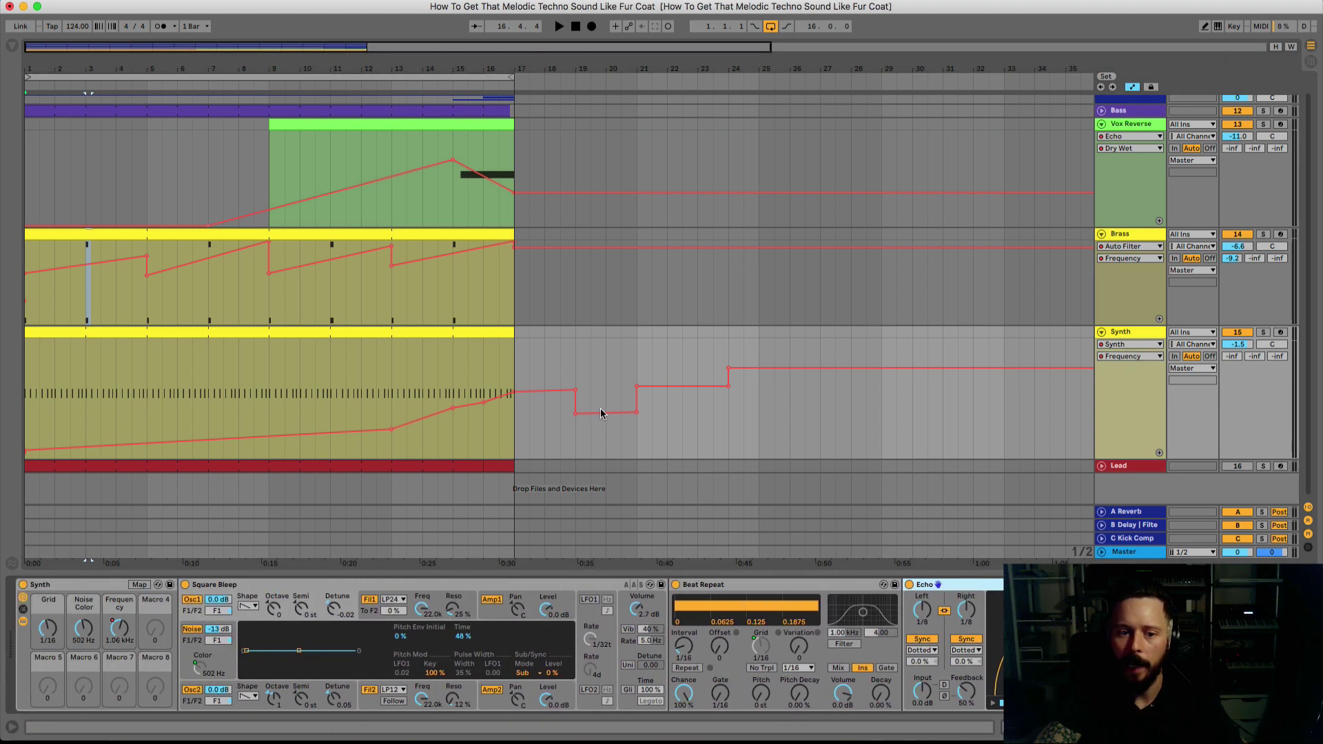
# - Check the devices and Synth rack parameters available for the Synth track's automation lane, keeping Frequency displayed
pyautogui.click(1149, 357)
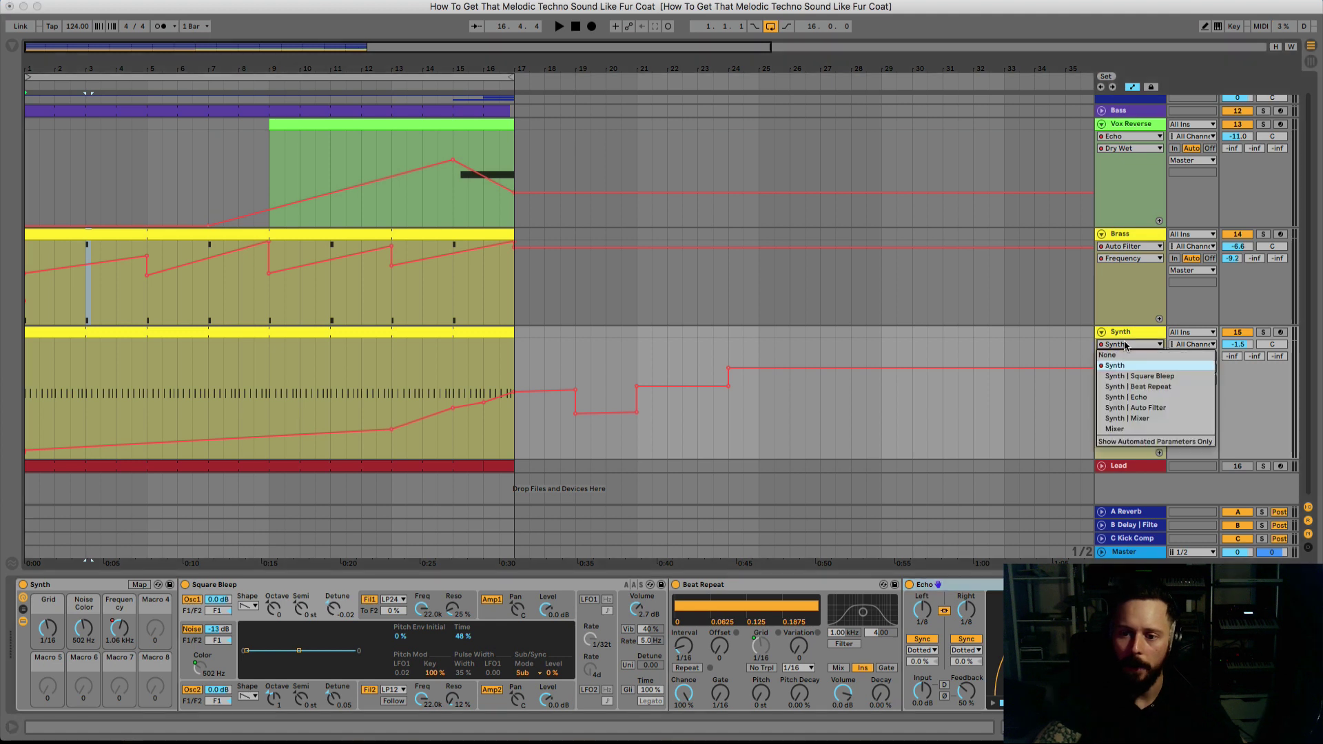
pyautogui.click(1150, 356)
pyautogui.click(1150, 357)
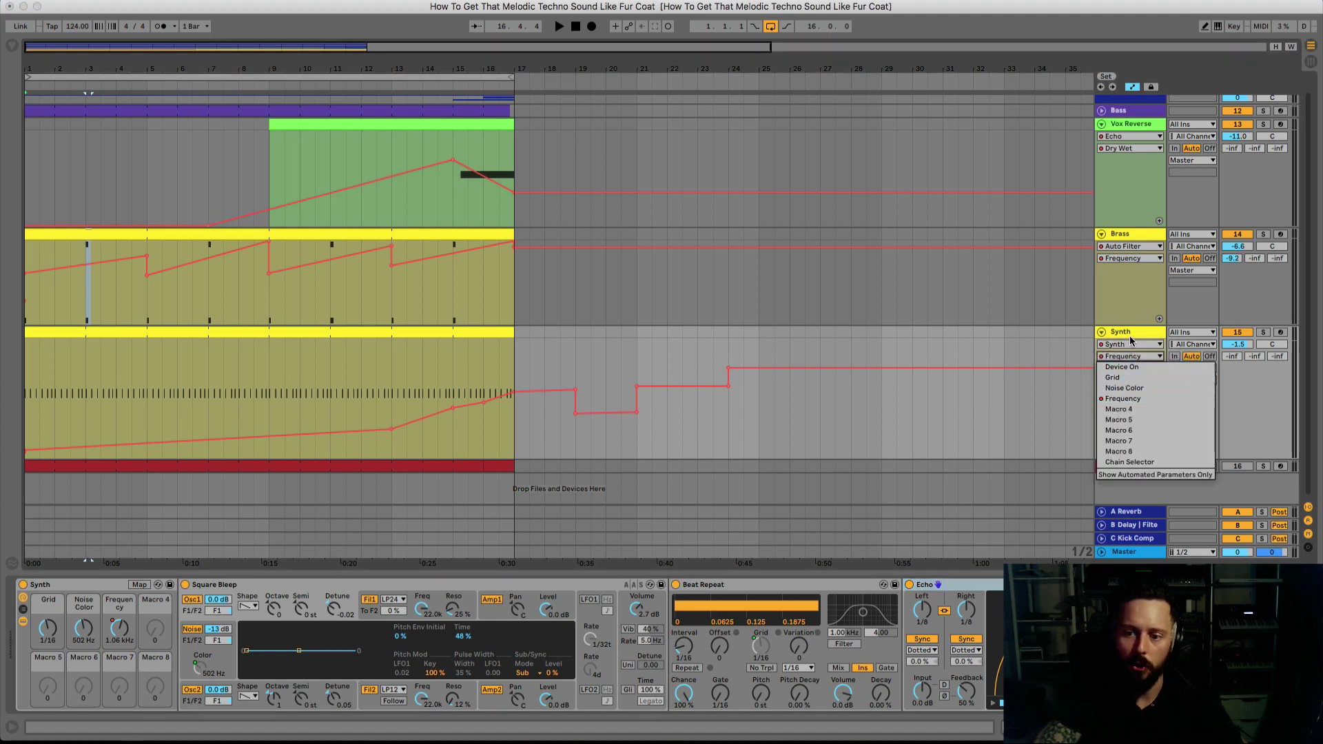
pyautogui.click(1055, 358)
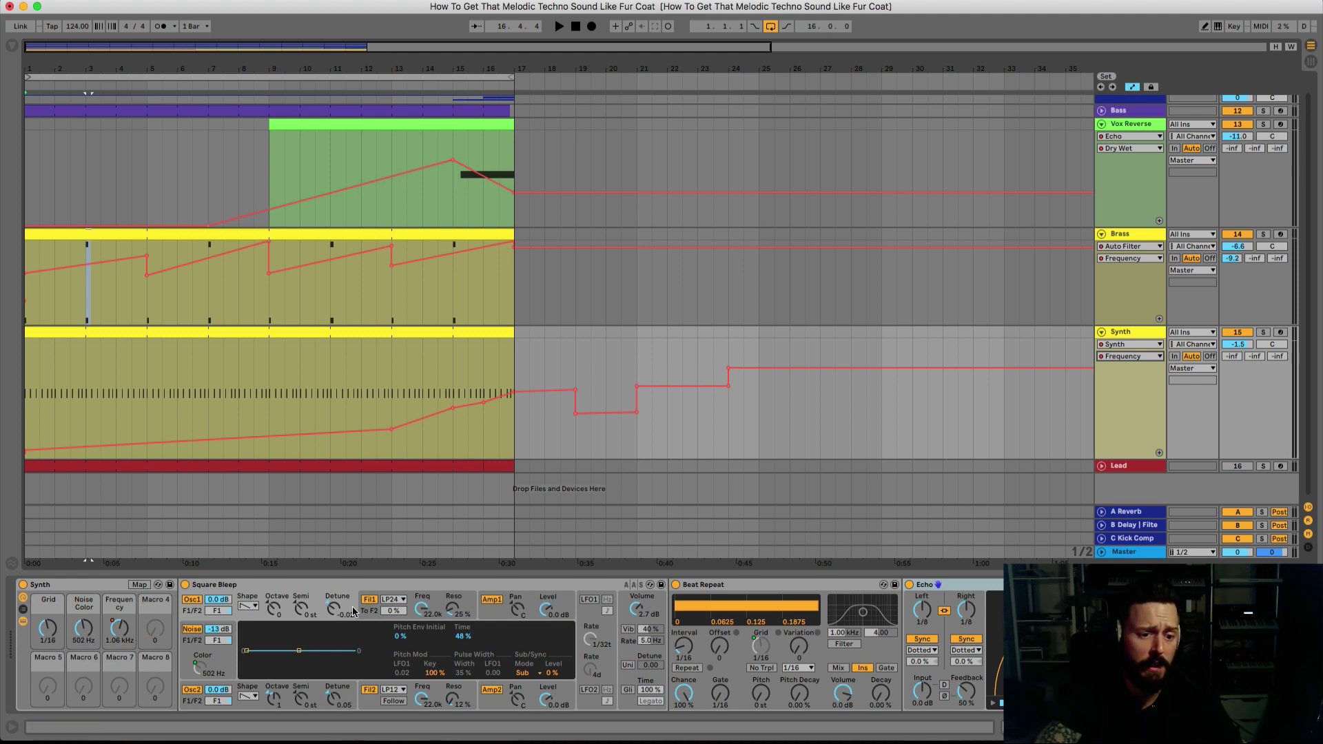
# - Select the Square Bleep instrument and the Beat Repeat effect in turn to examine their settings
pyautogui.click(270, 587)
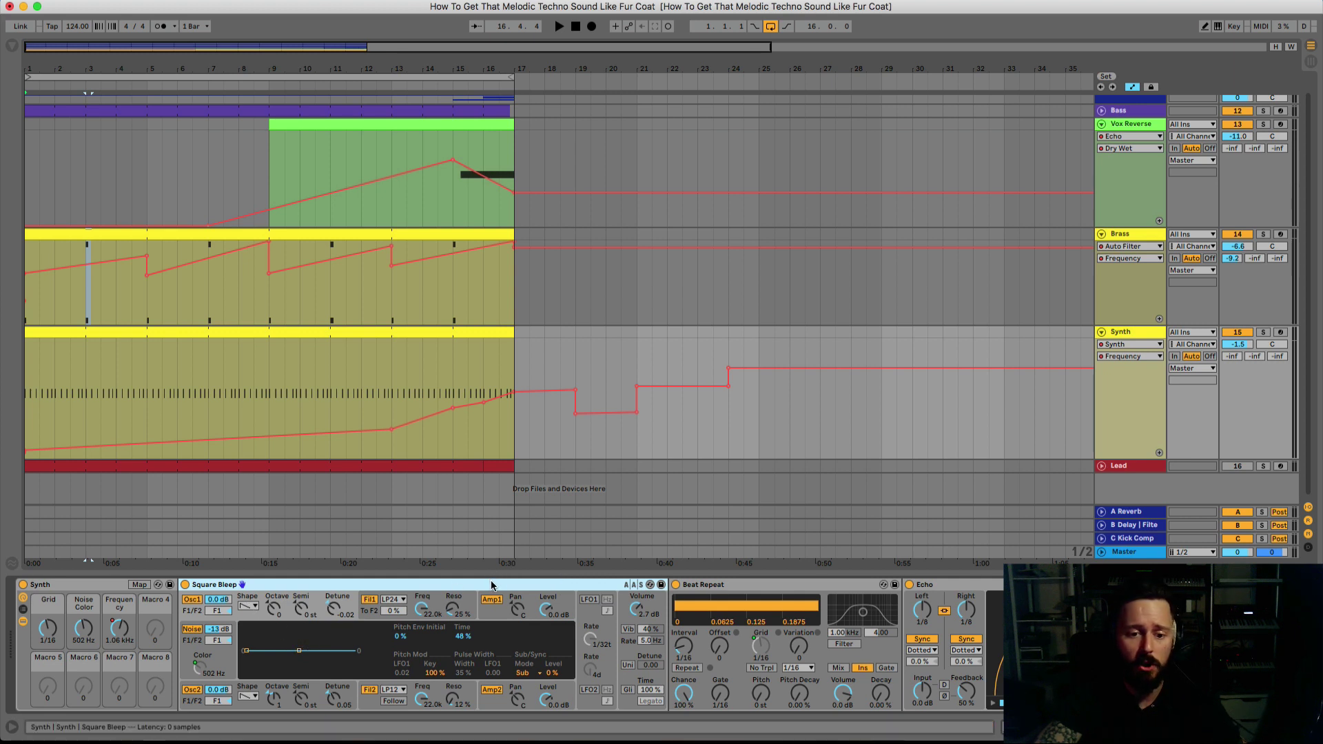
pyautogui.click(777, 582)
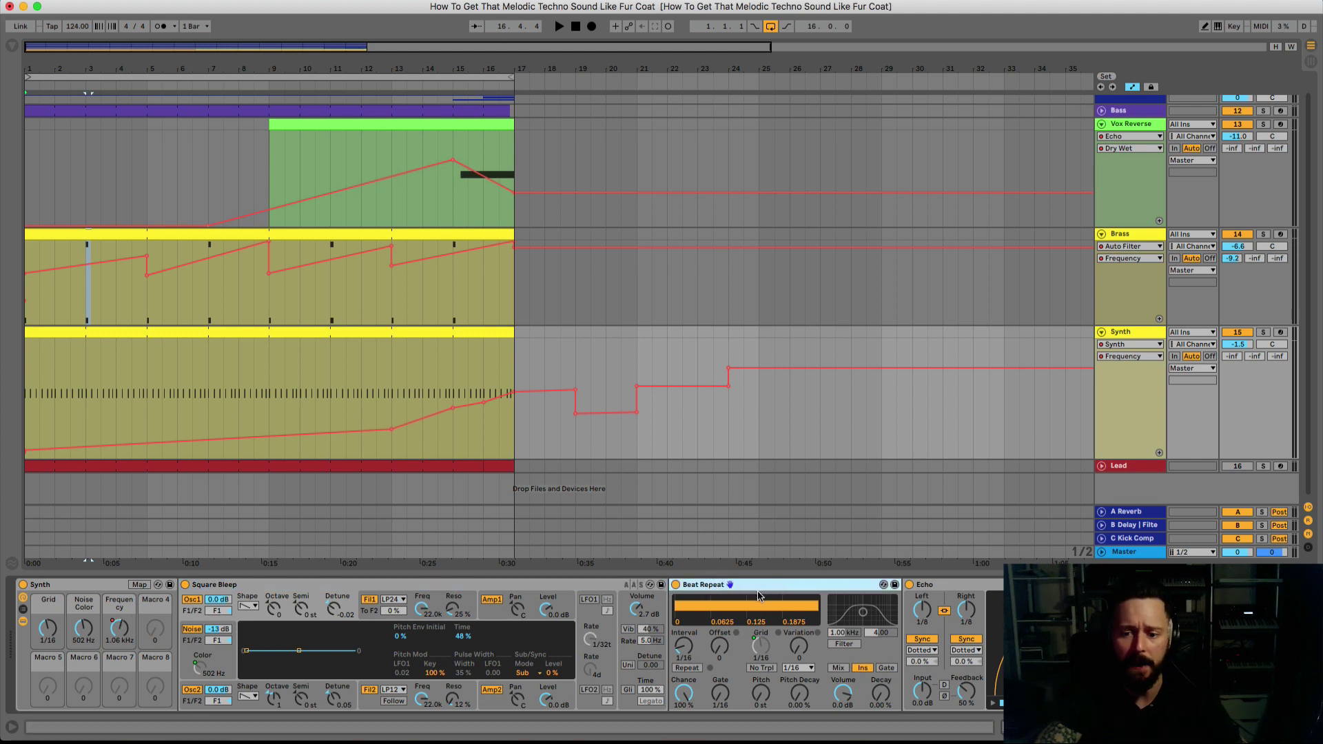
# - Select the Synth track's Echo effect to examine it and check the devices offered for the track's automation lane
pyautogui.hscroll(6, 758, 596)
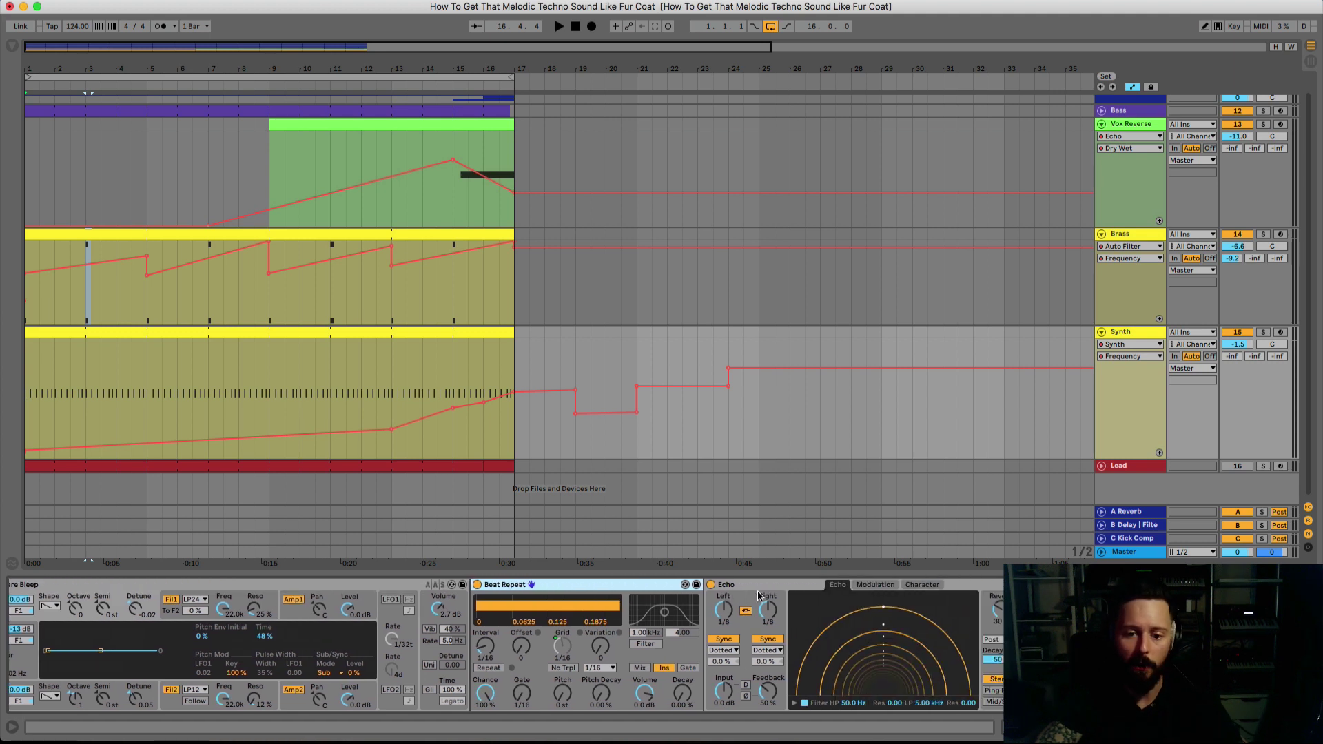
pyautogui.click(742, 585)
pyautogui.hscroll(-3, 765, 651)
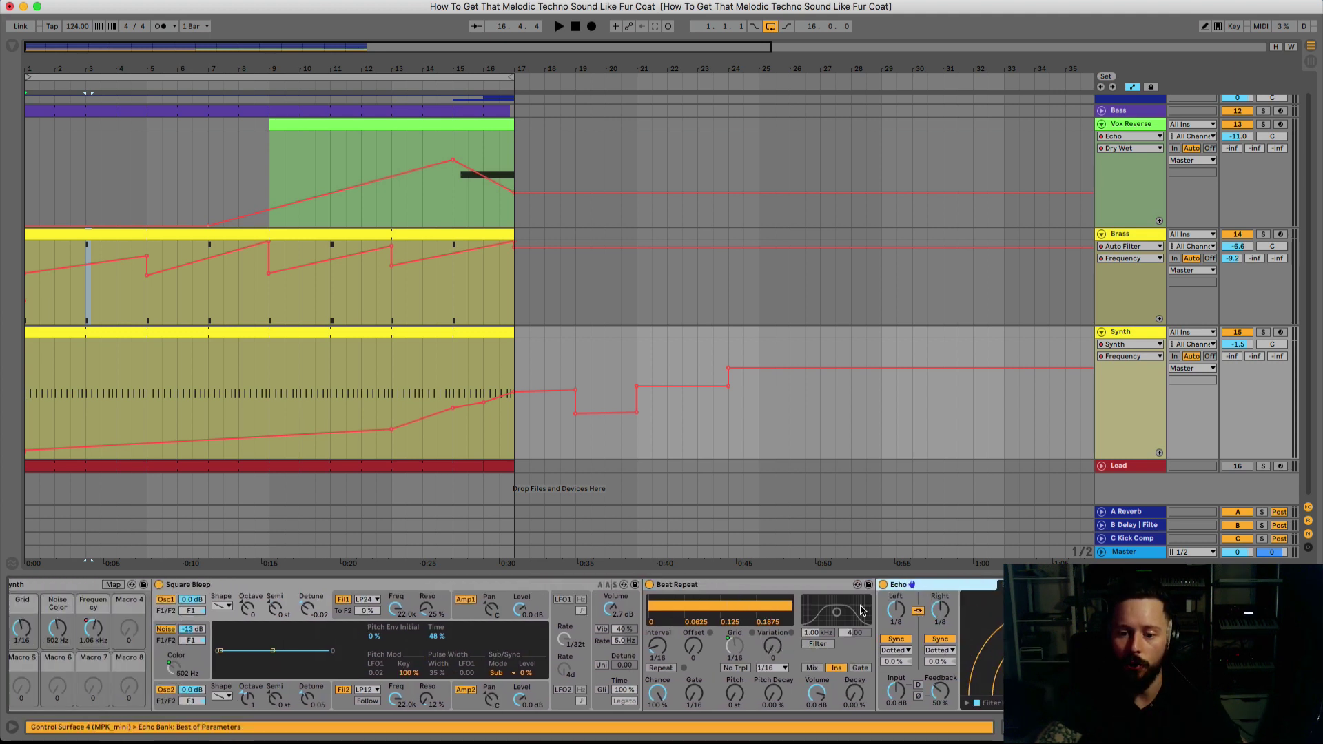
pyautogui.click(1141, 346)
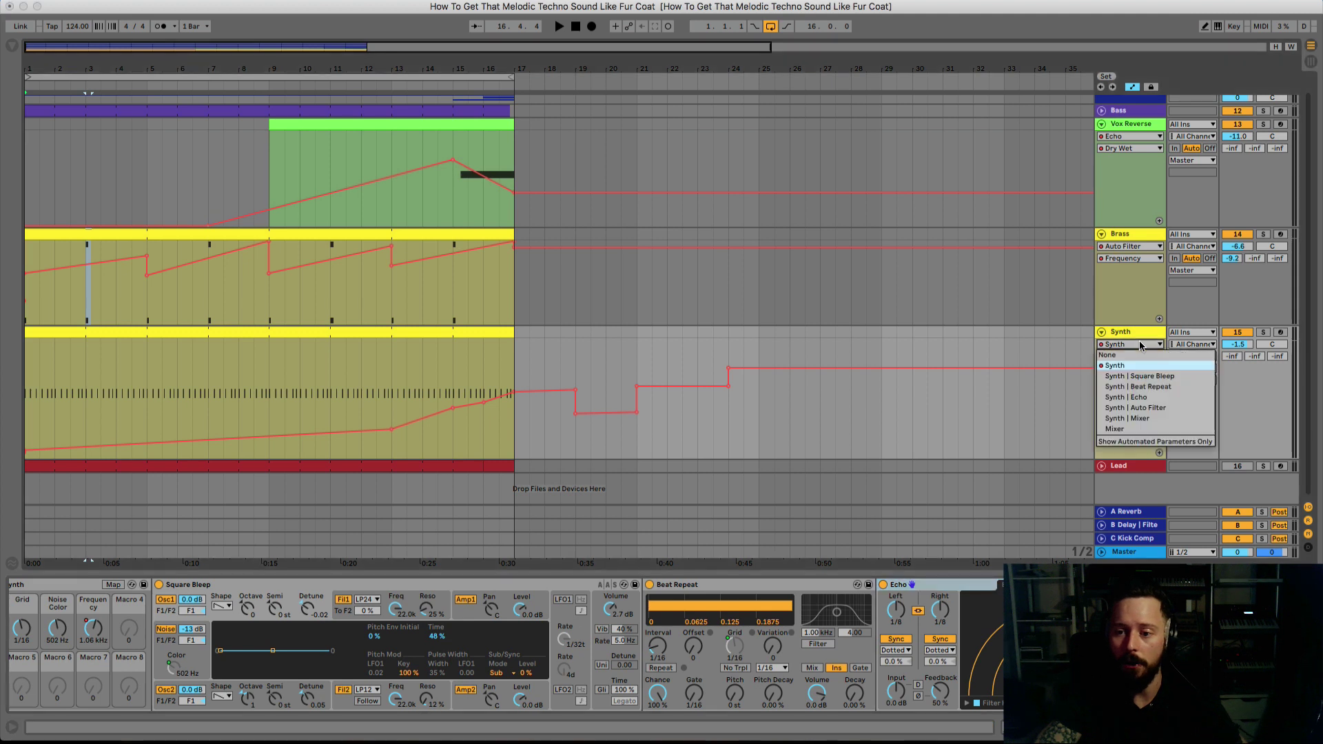
pyautogui.press('Escape')
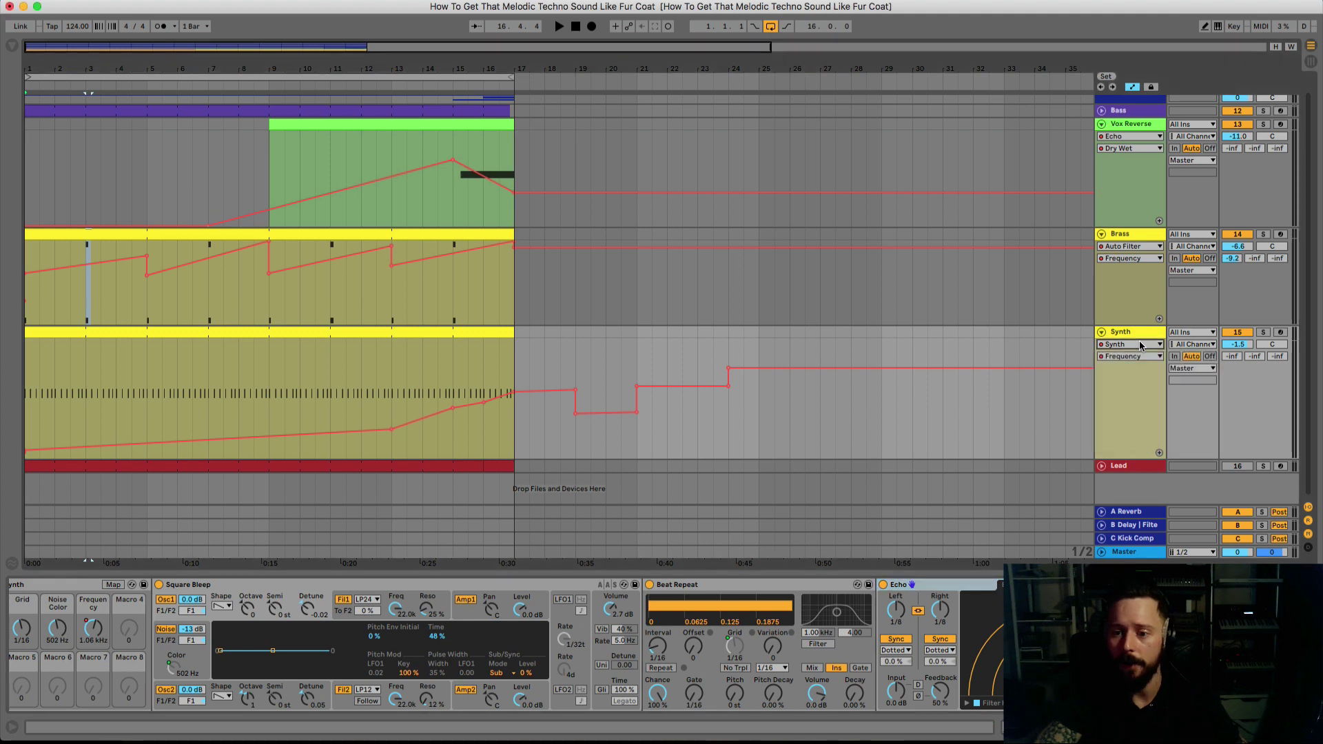
# - Play the arrangement from around bar 13 and look through the Brass track's device chain to the Saturator and Echo
pyautogui.click(392, 84)
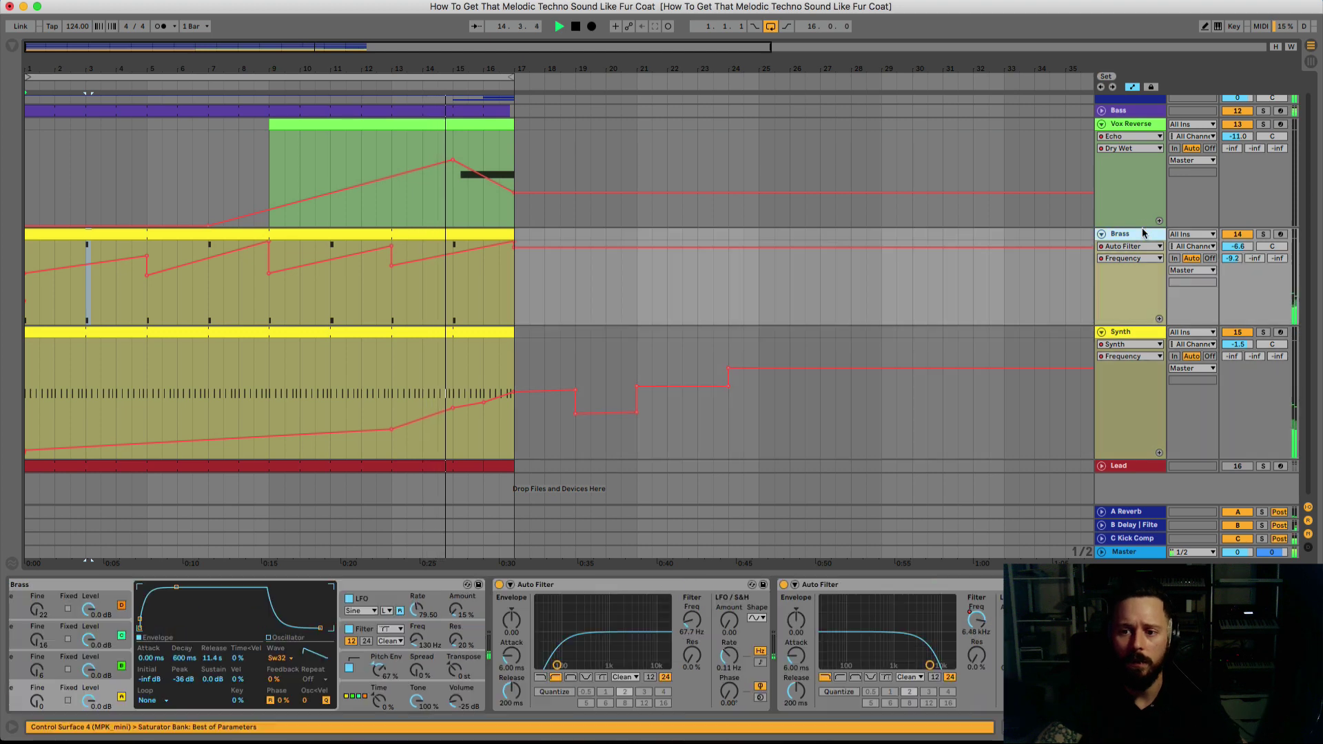
pyautogui.press('Up')
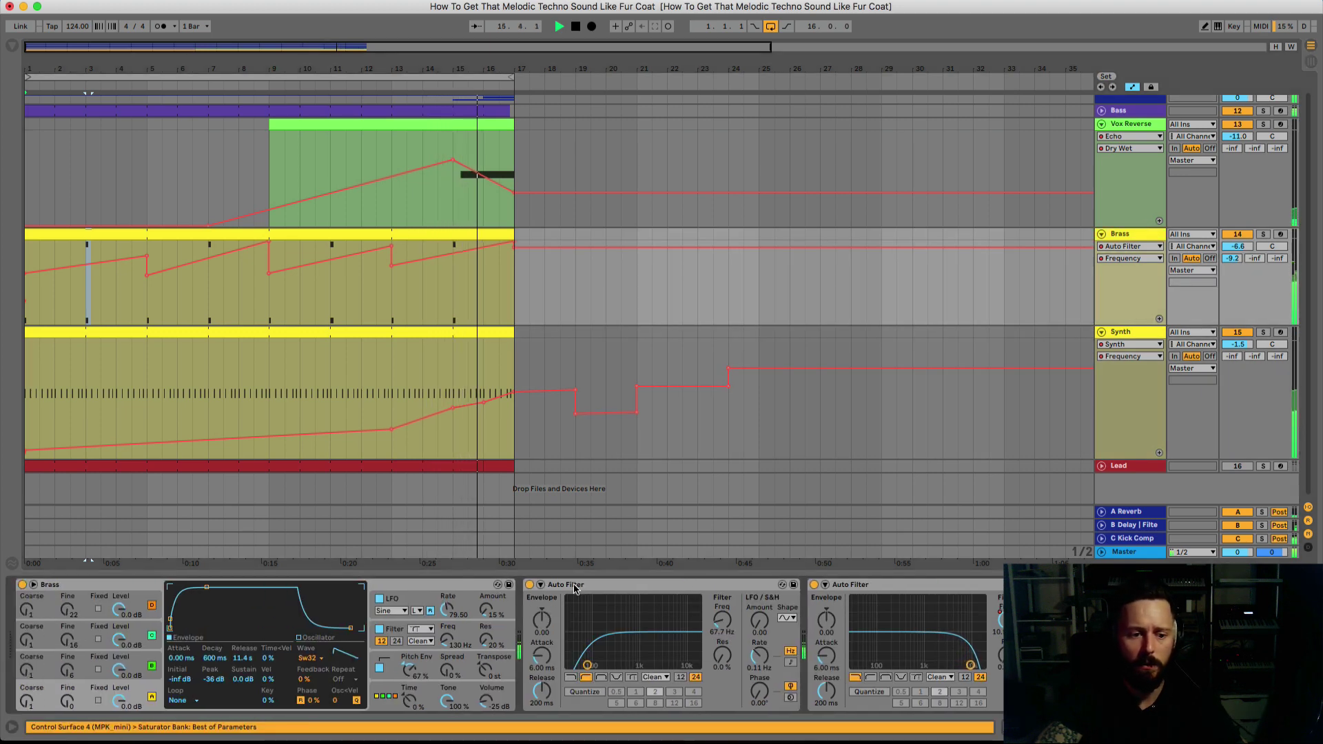
pyautogui.hscroll(10, 628, 685)
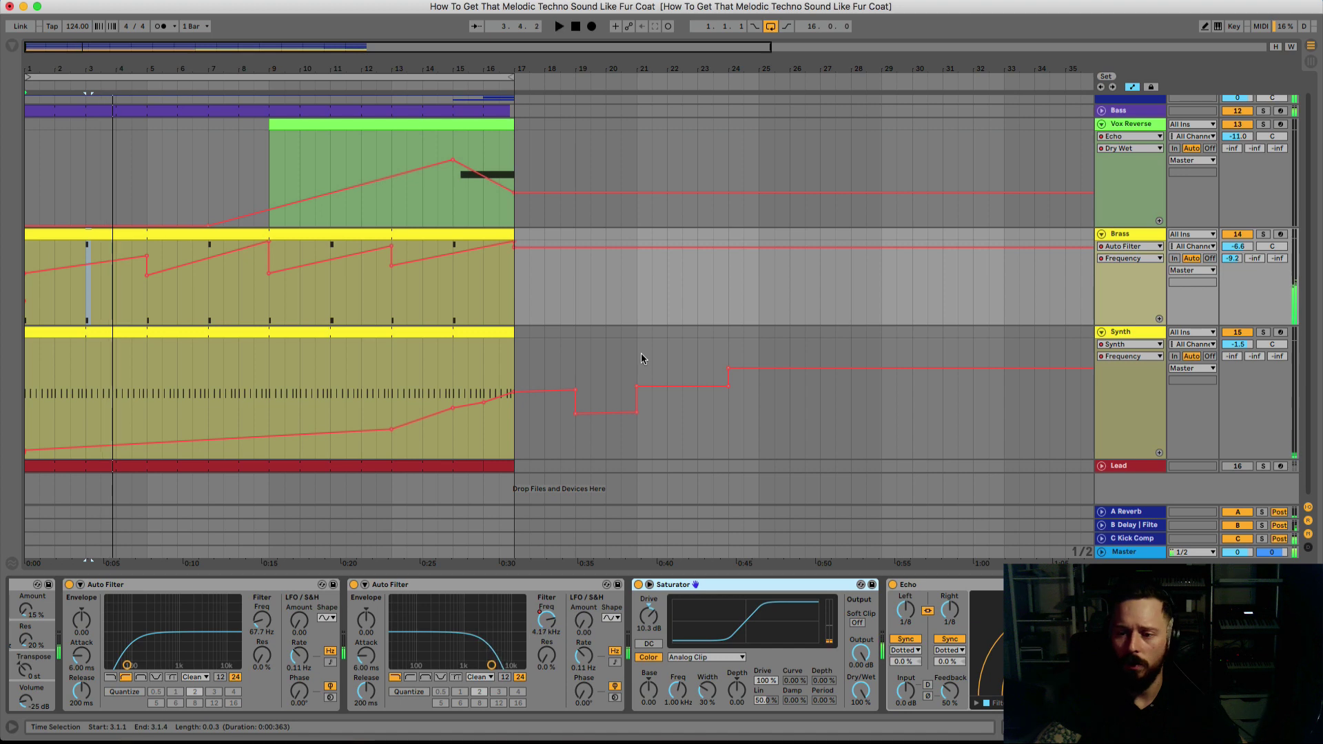
pyautogui.scroll(1, 641, 357)
pyautogui.scroll(-1, 641, 357)
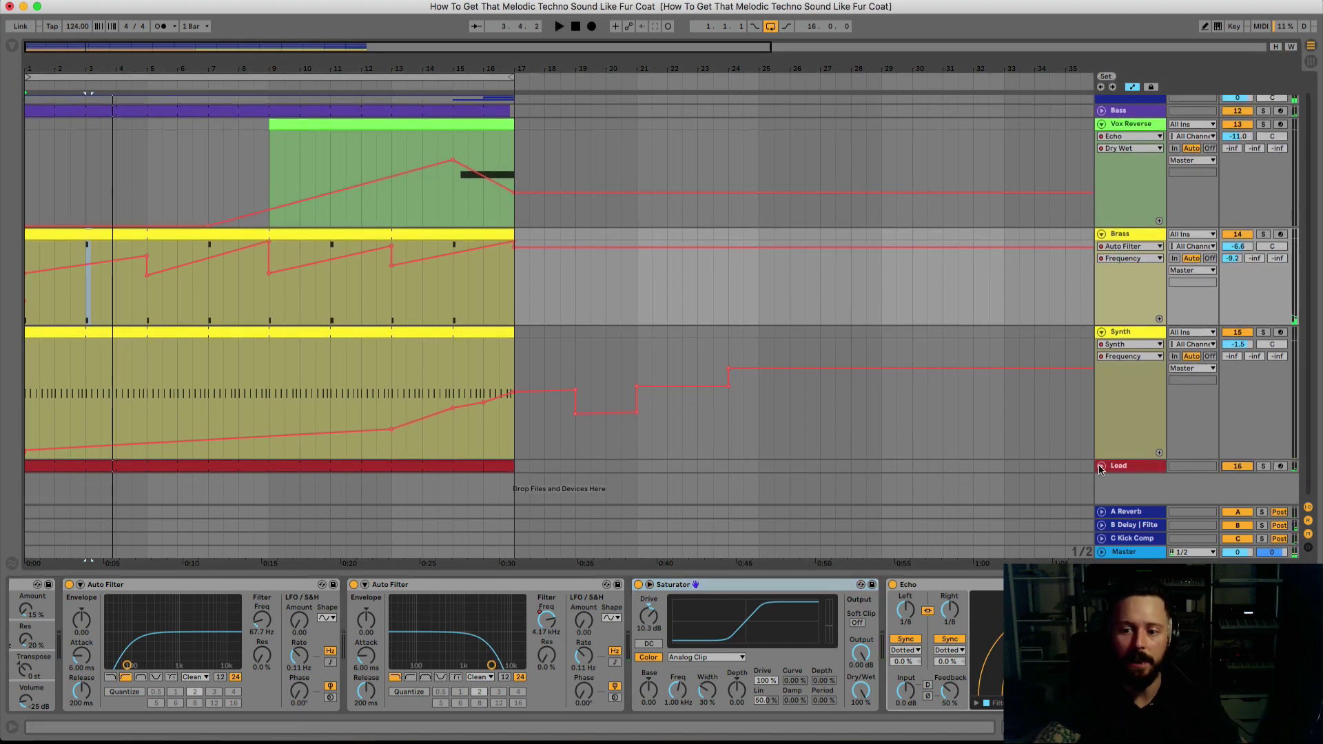
# - Select the Lead track, play the arrangement from the start and unfold the track to show its notes
pyautogui.click(1122, 465)
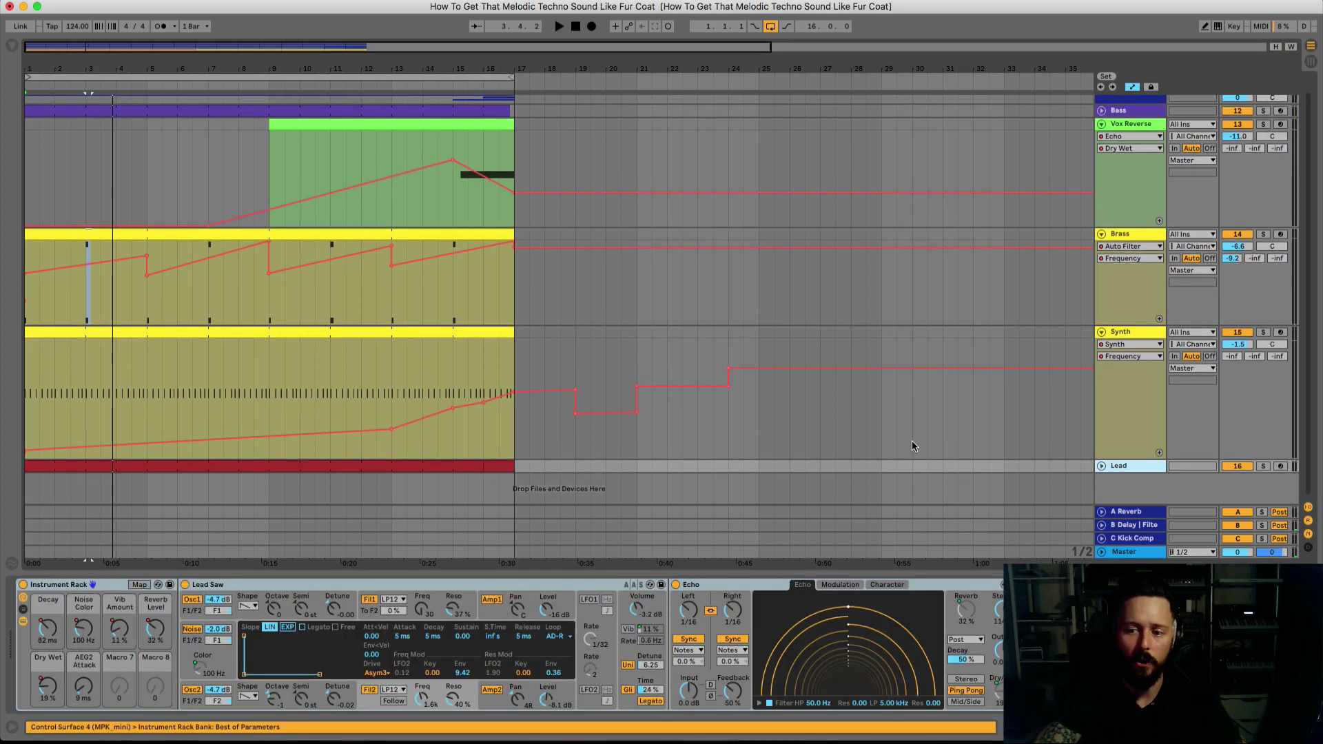
pyautogui.press('space')
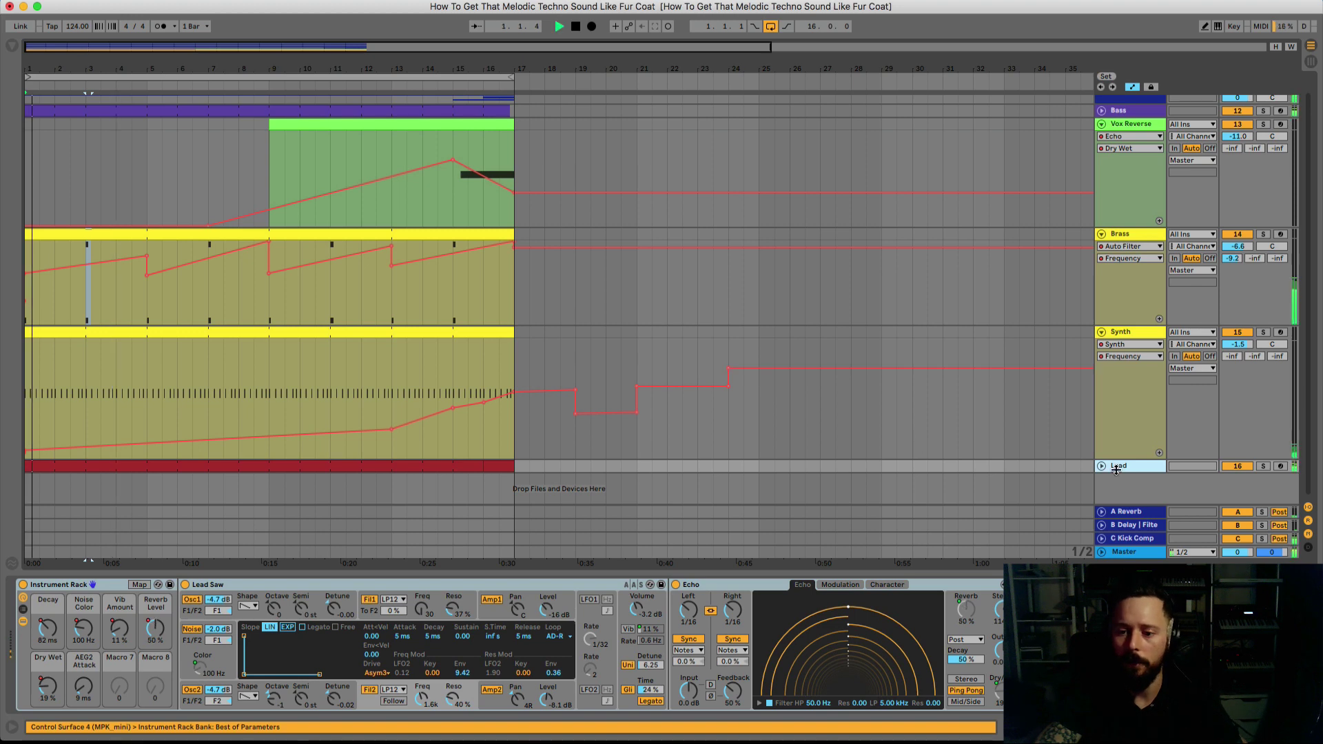
pyautogui.click(1102, 467)
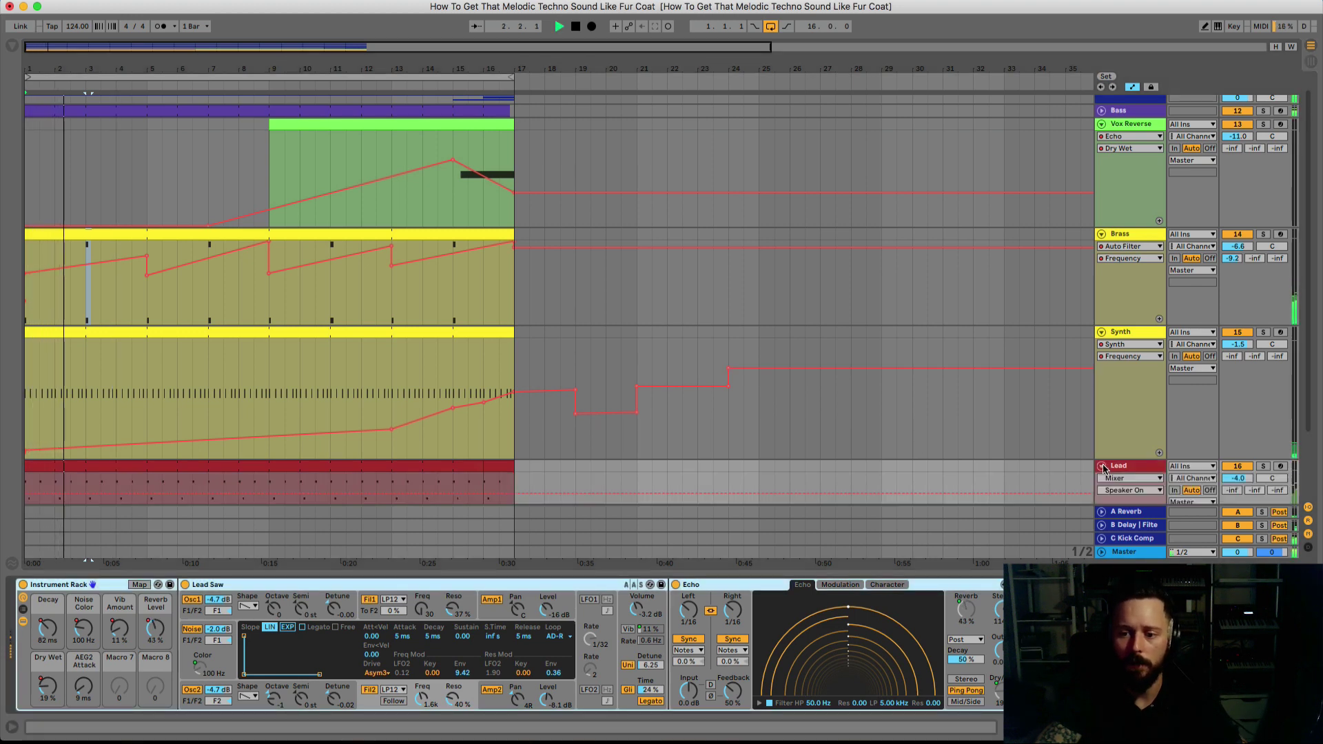
pyautogui.scroll(-3, 853, 448)
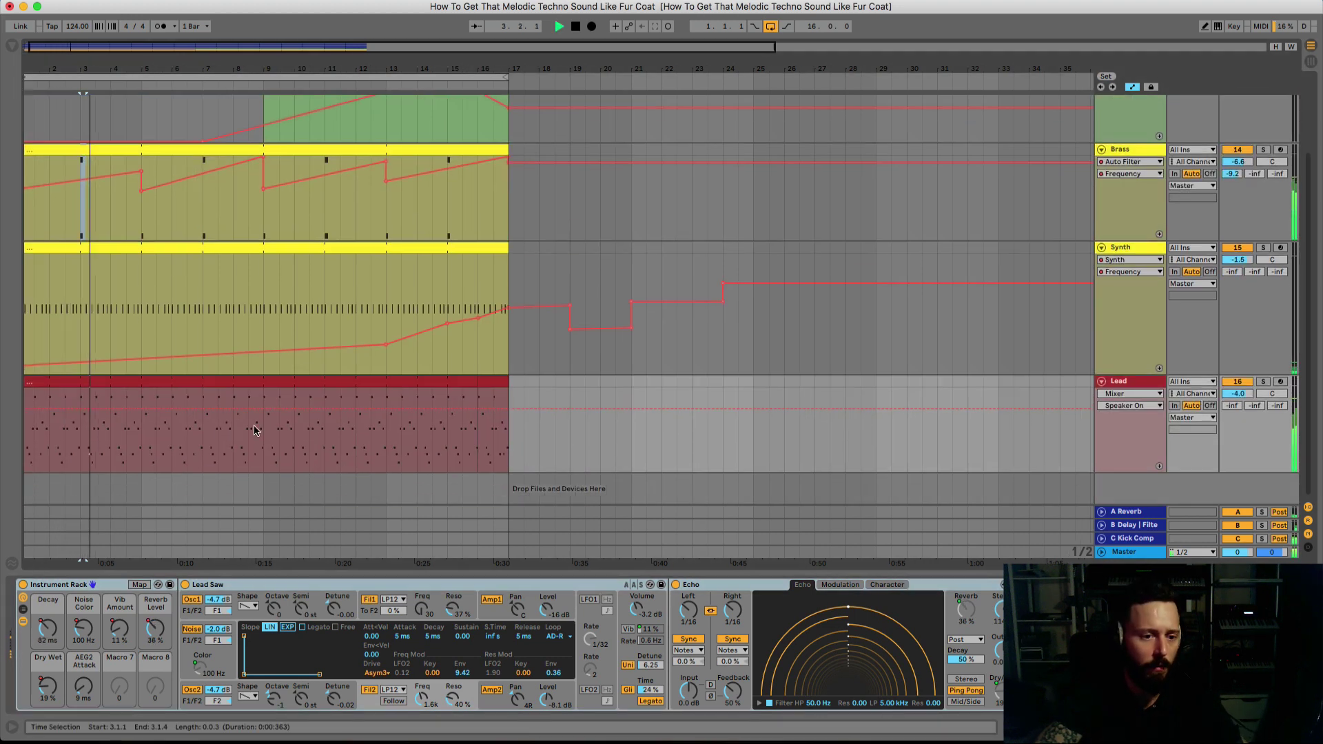
pyautogui.hscroll(-1, 254, 430)
pyautogui.press('space')
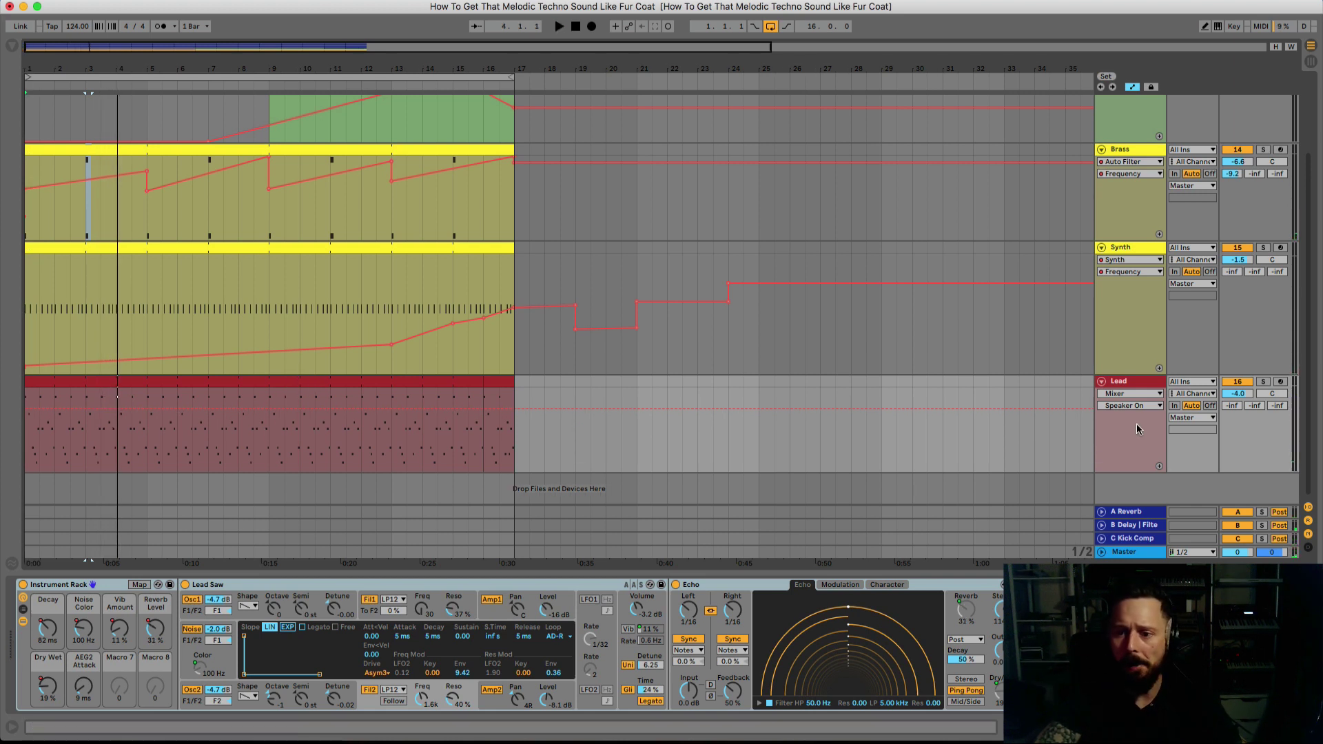
# - Show the Instrument Rack's Decay automation on the Lead track and audition the loop's ending with the track soloed
pyautogui.click(1126, 393)
pyautogui.click(1151, 410)
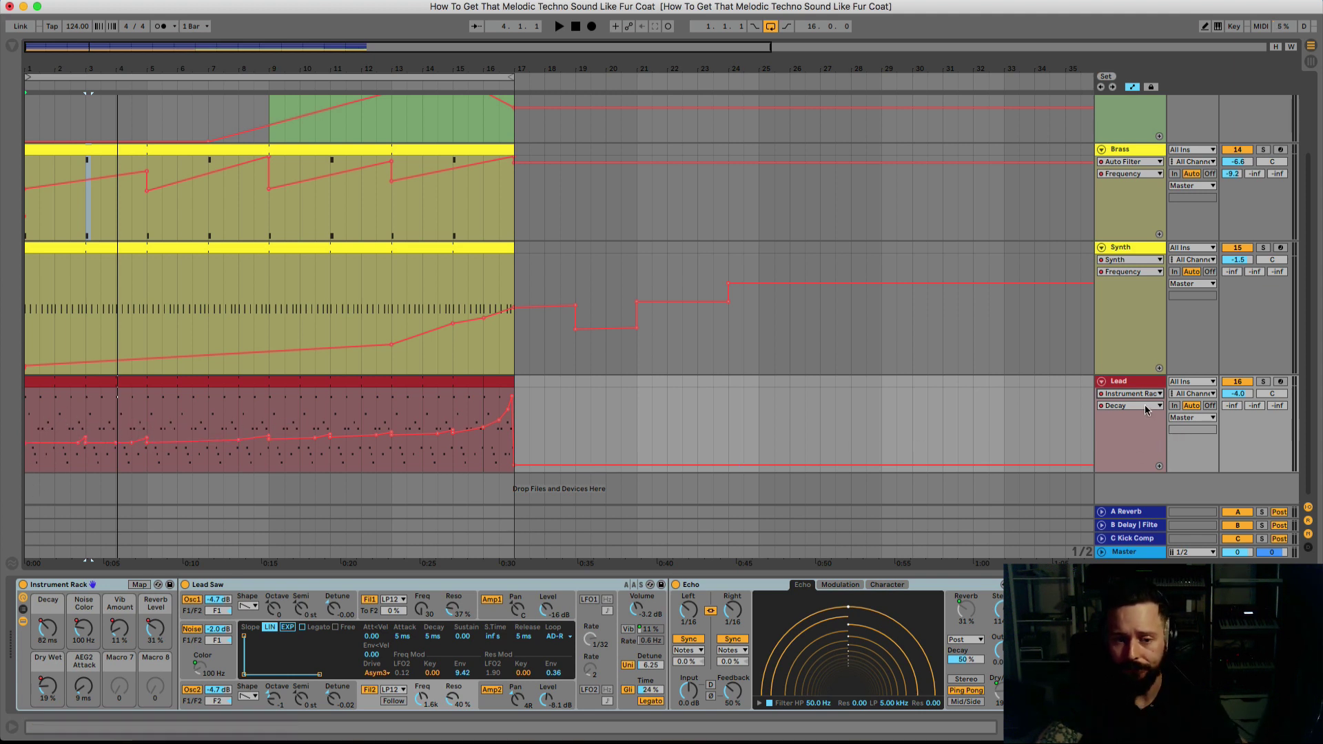
pyautogui.click(473, 80)
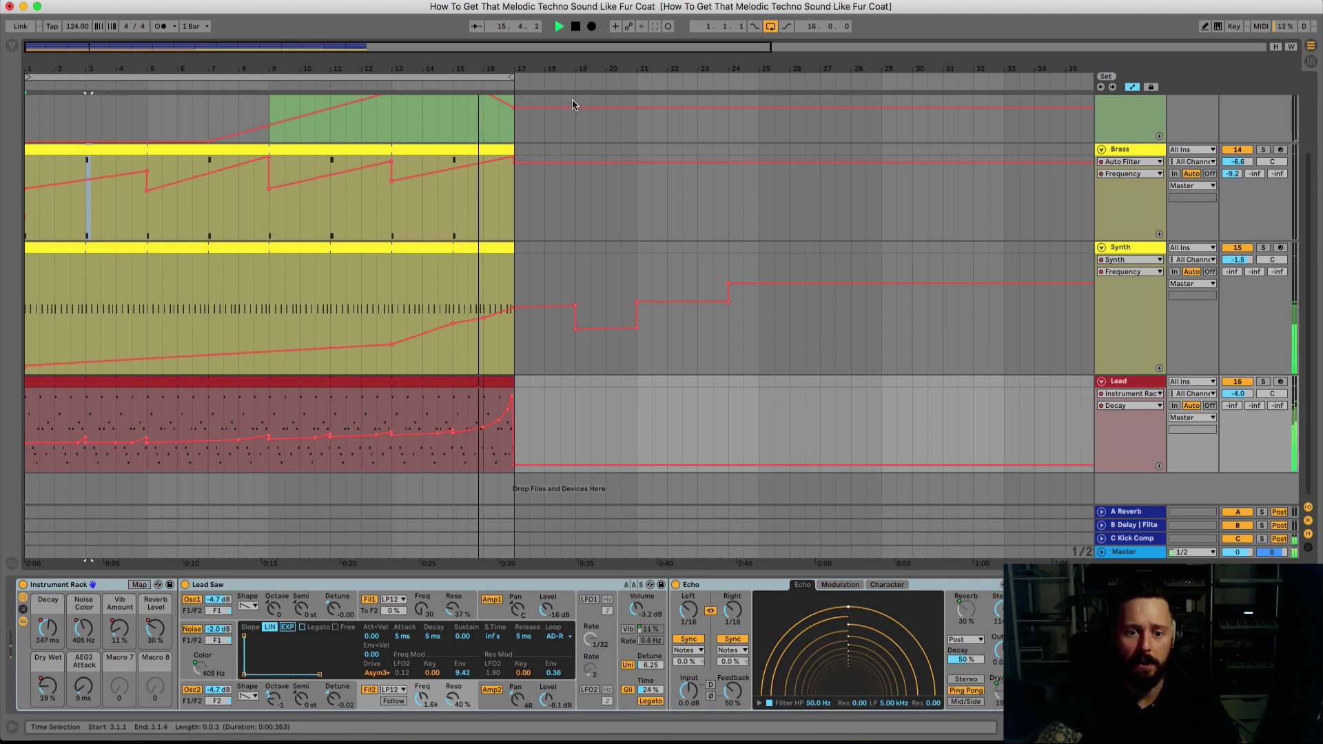
pyautogui.click(1265, 383)
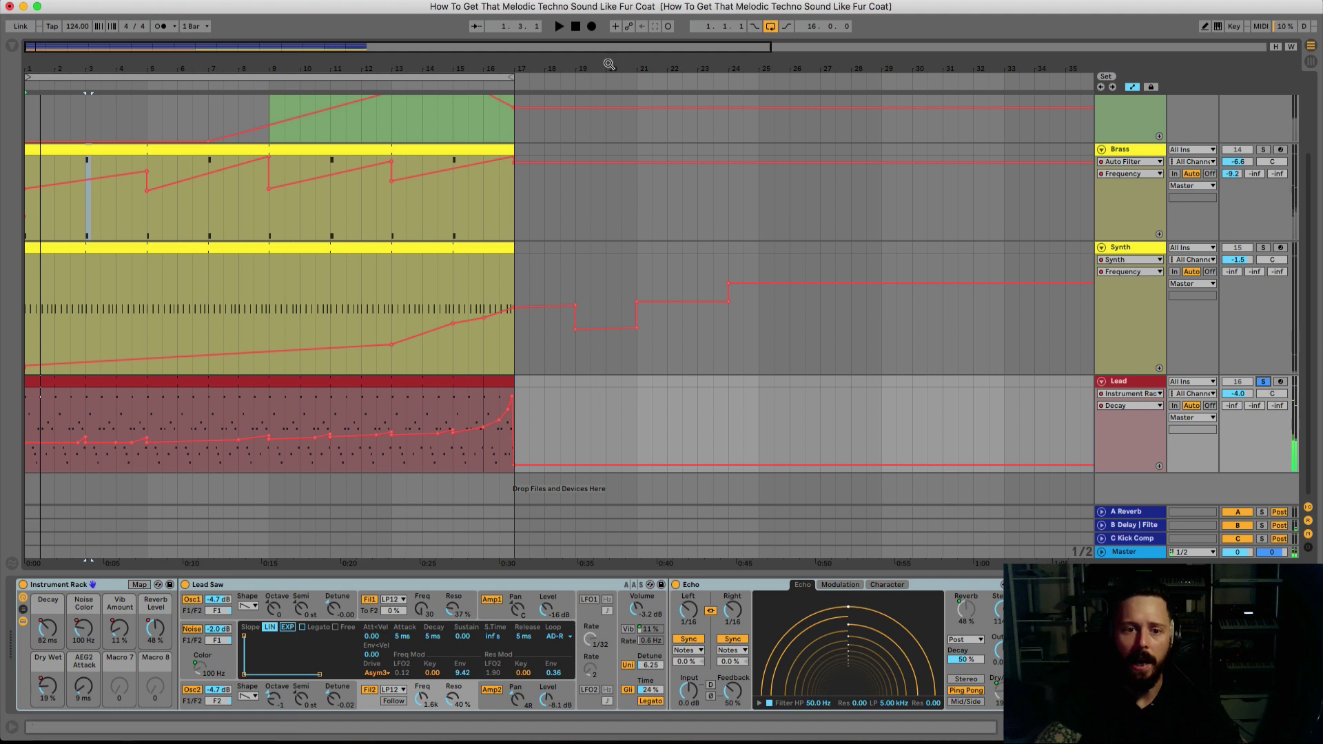
# - Show the Lead rack's Noise Color automation and audition it from around bar 16
pyautogui.click(1143, 405)
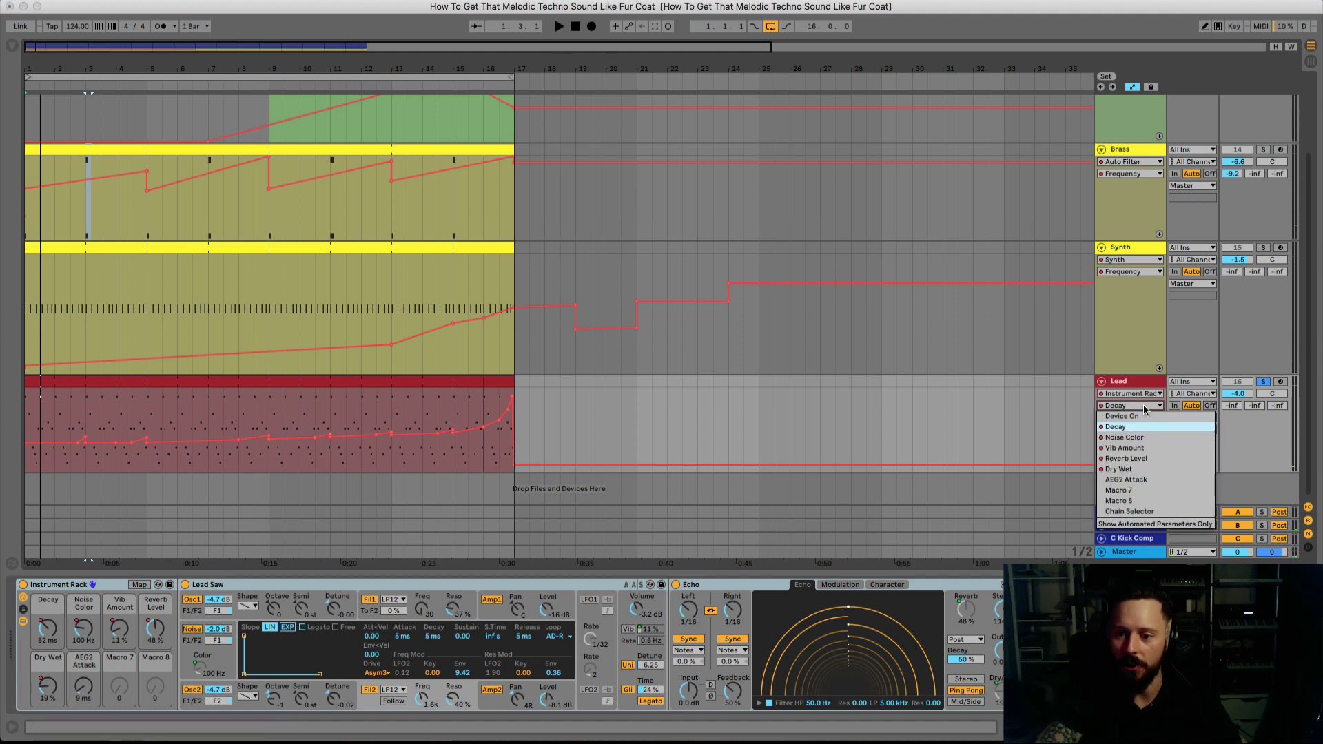
pyautogui.click(1135, 442)
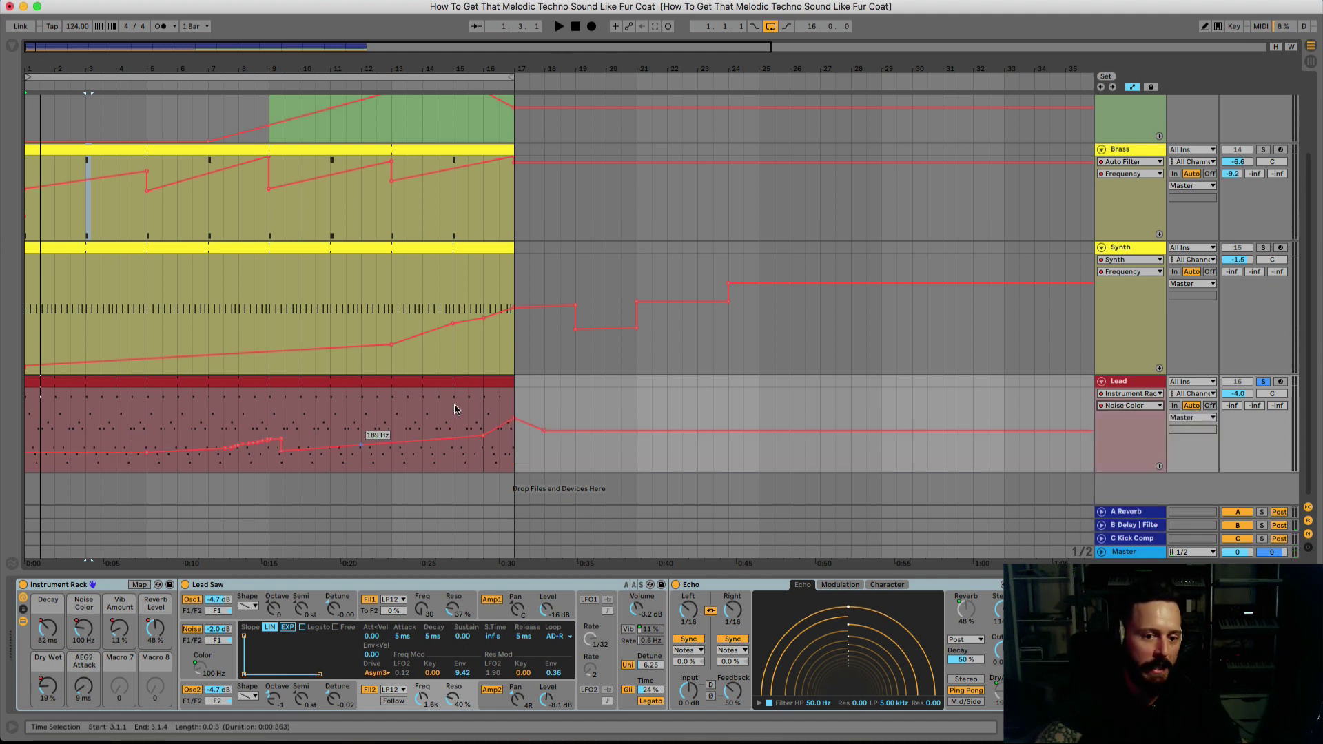
pyautogui.click(490, 86)
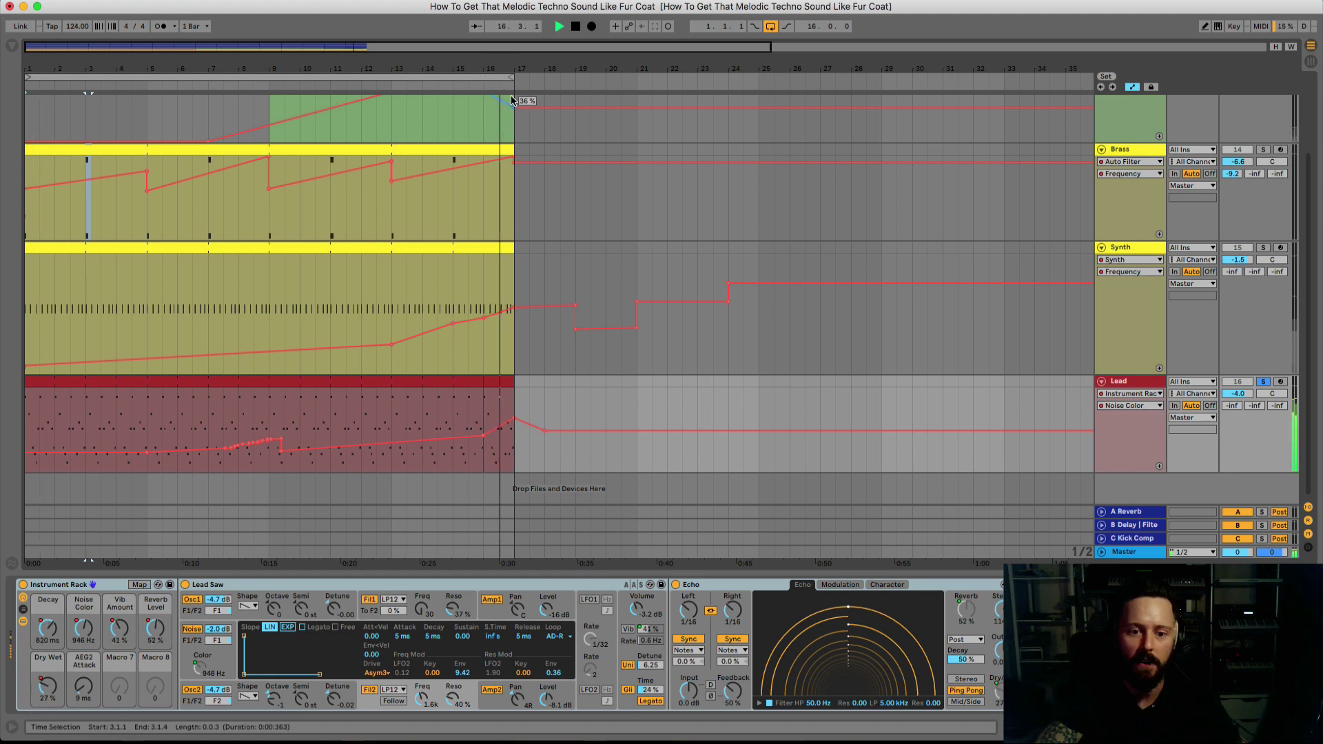
pyautogui.press('space')
# - Show the Lead rack's Vib Amount automation and play the soloed track from around bar 16
pyautogui.click(1144, 405)
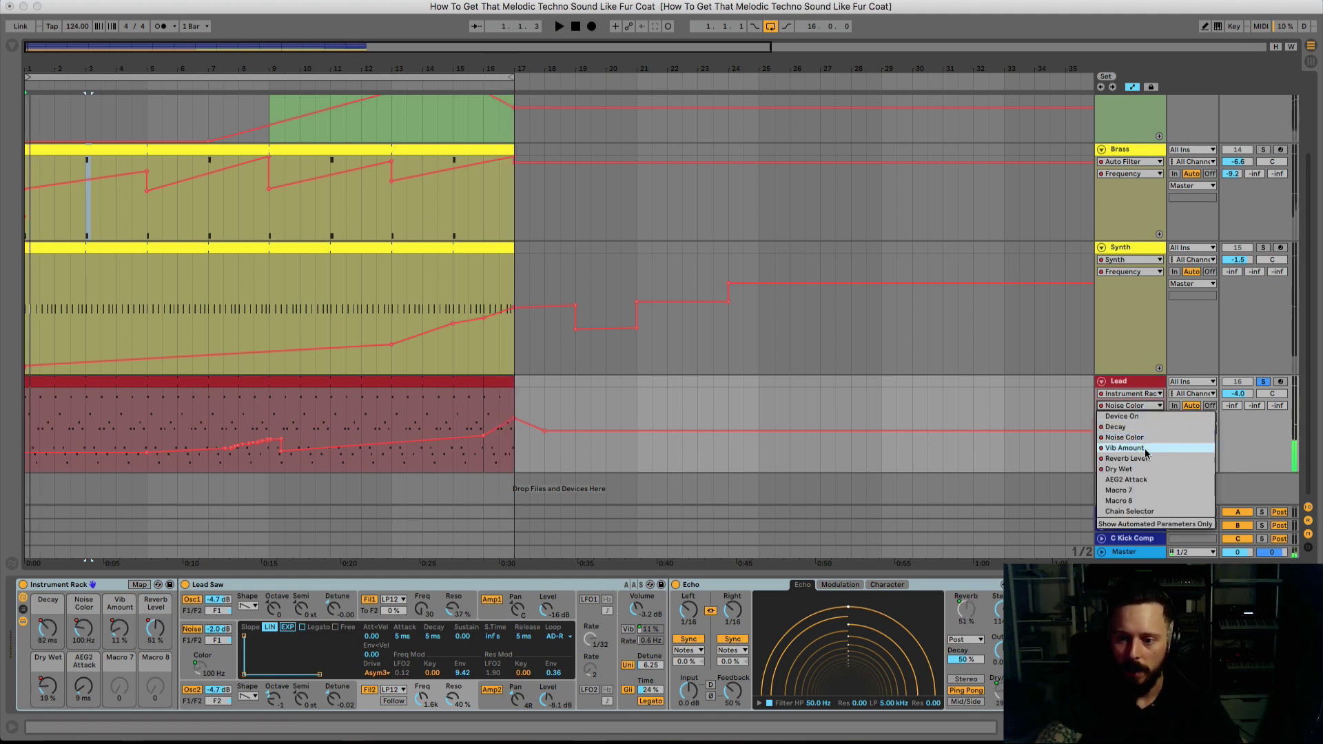
pyautogui.click(1160, 428)
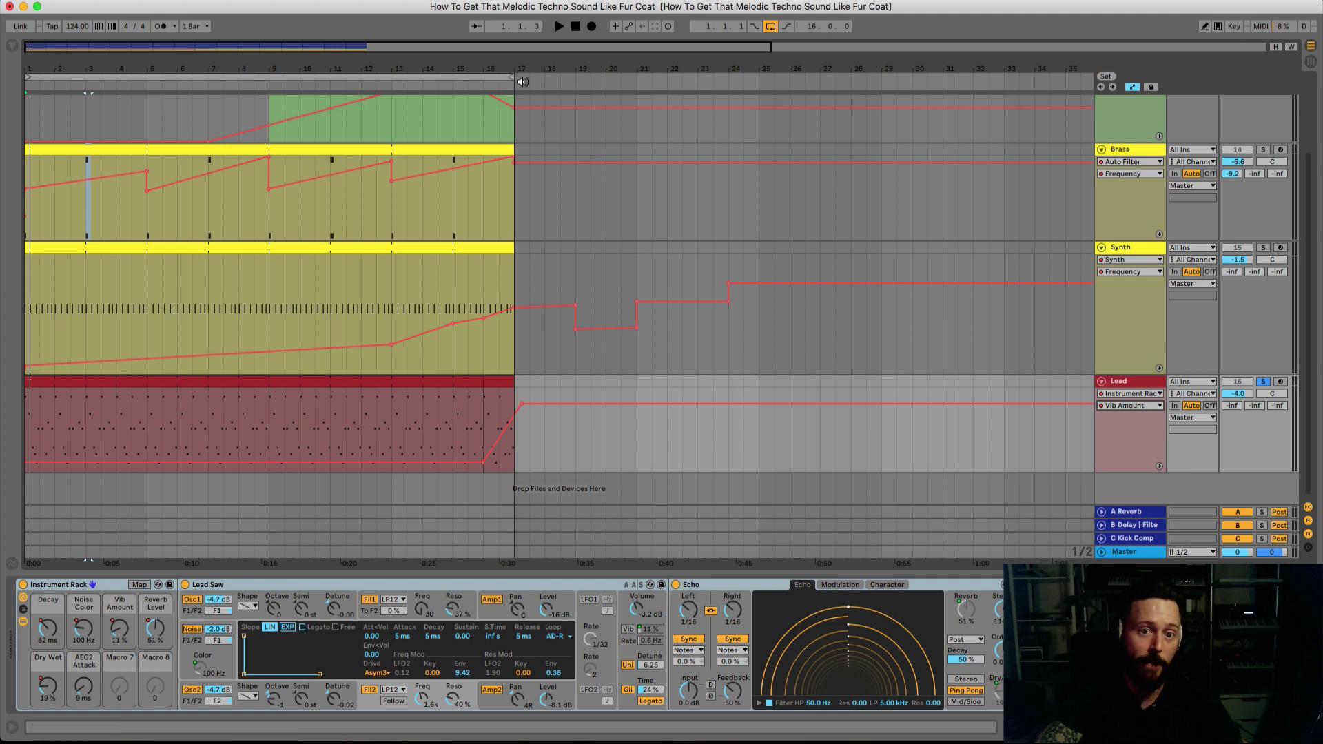
pyautogui.click(490, 81)
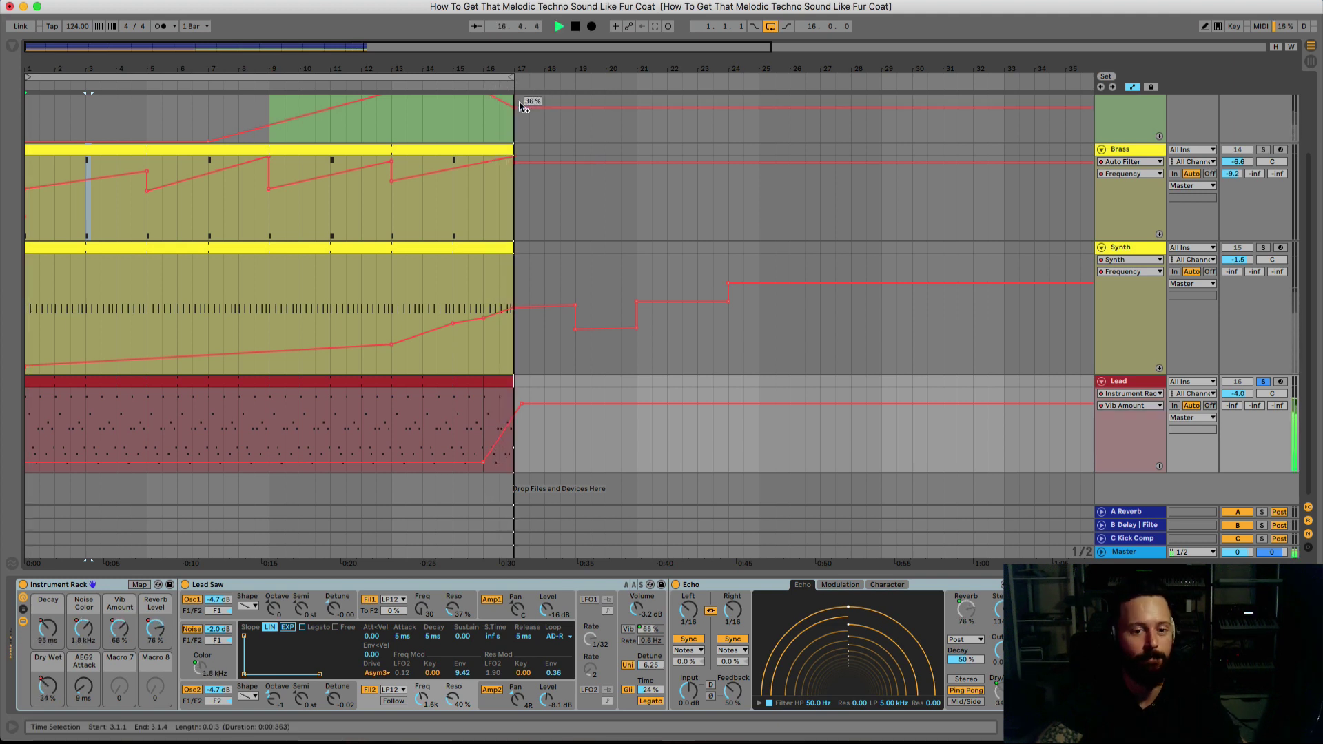
# - Show the Lead rack's Reverb Level and Dry Wet automation in turn, auditioning the last bars of the loop with each
pyautogui.click(1158, 394)
pyautogui.click(1141, 398)
pyautogui.click(1140, 405)
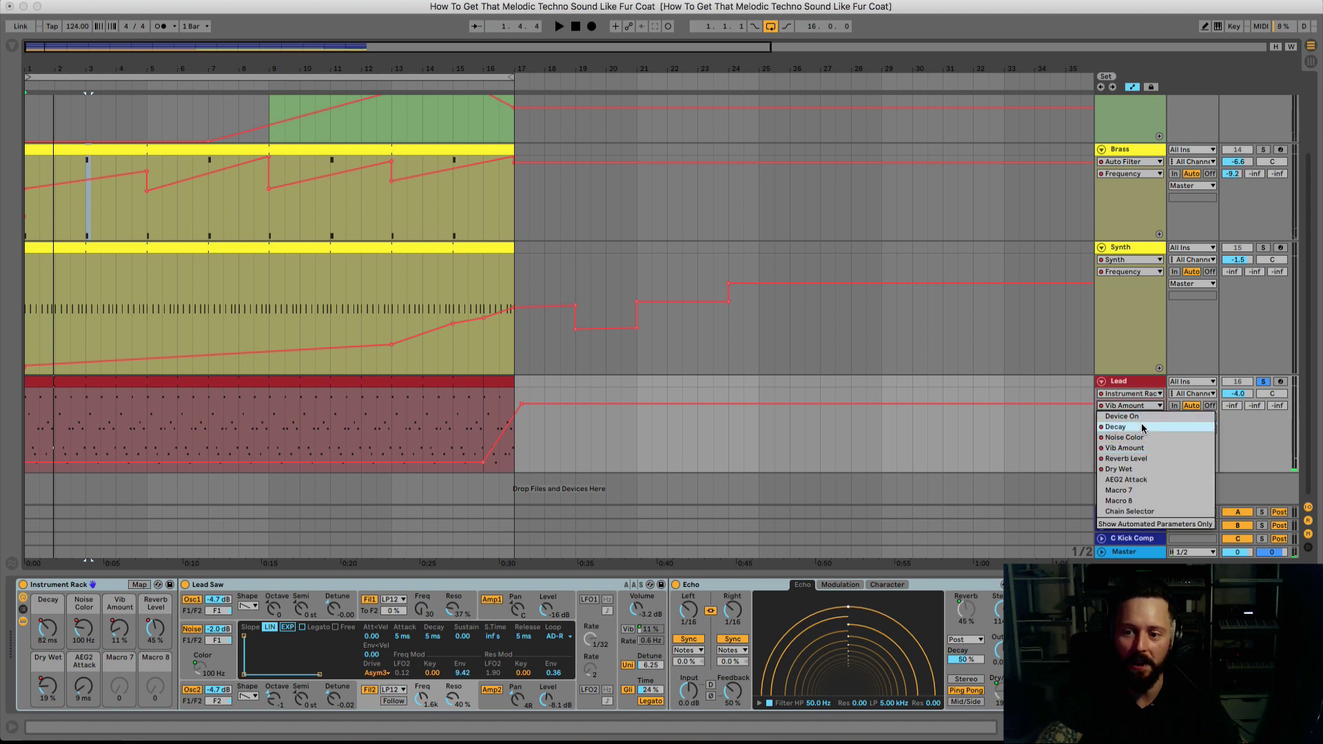
pyautogui.click(1129, 459)
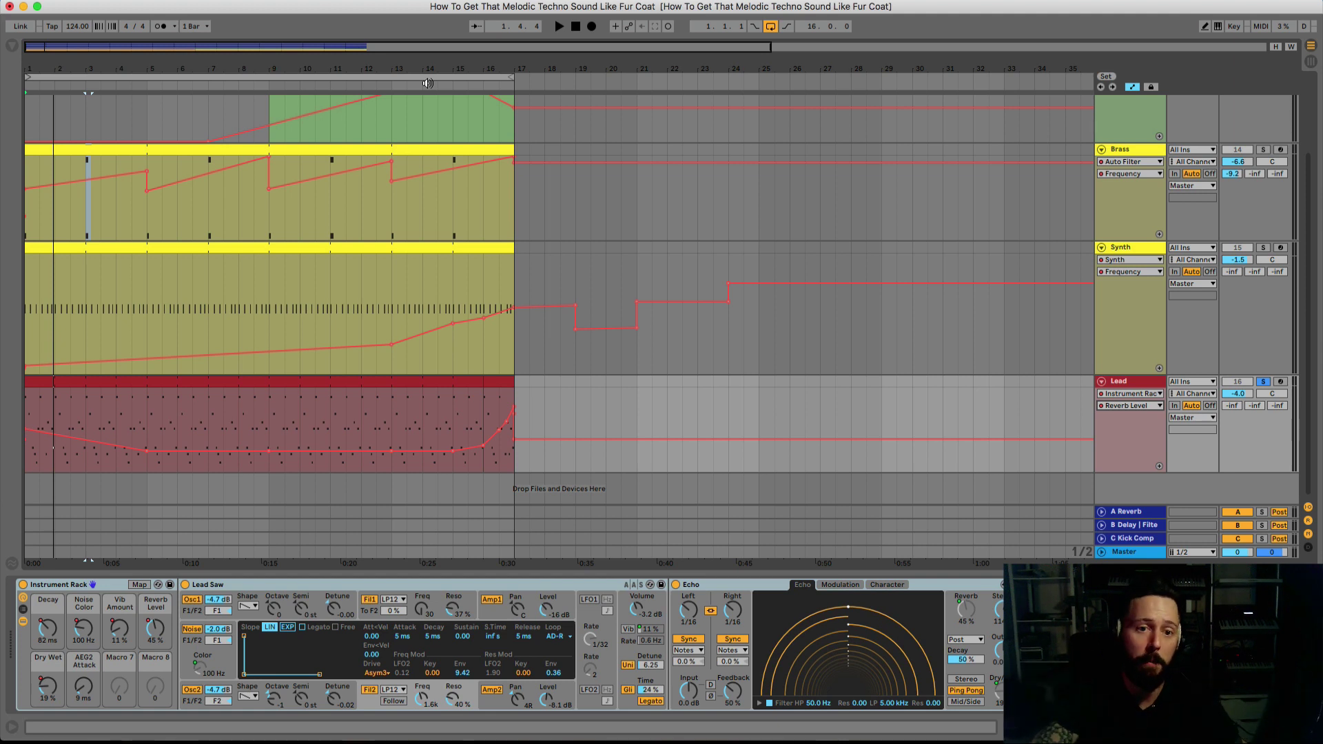
pyautogui.click(471, 88)
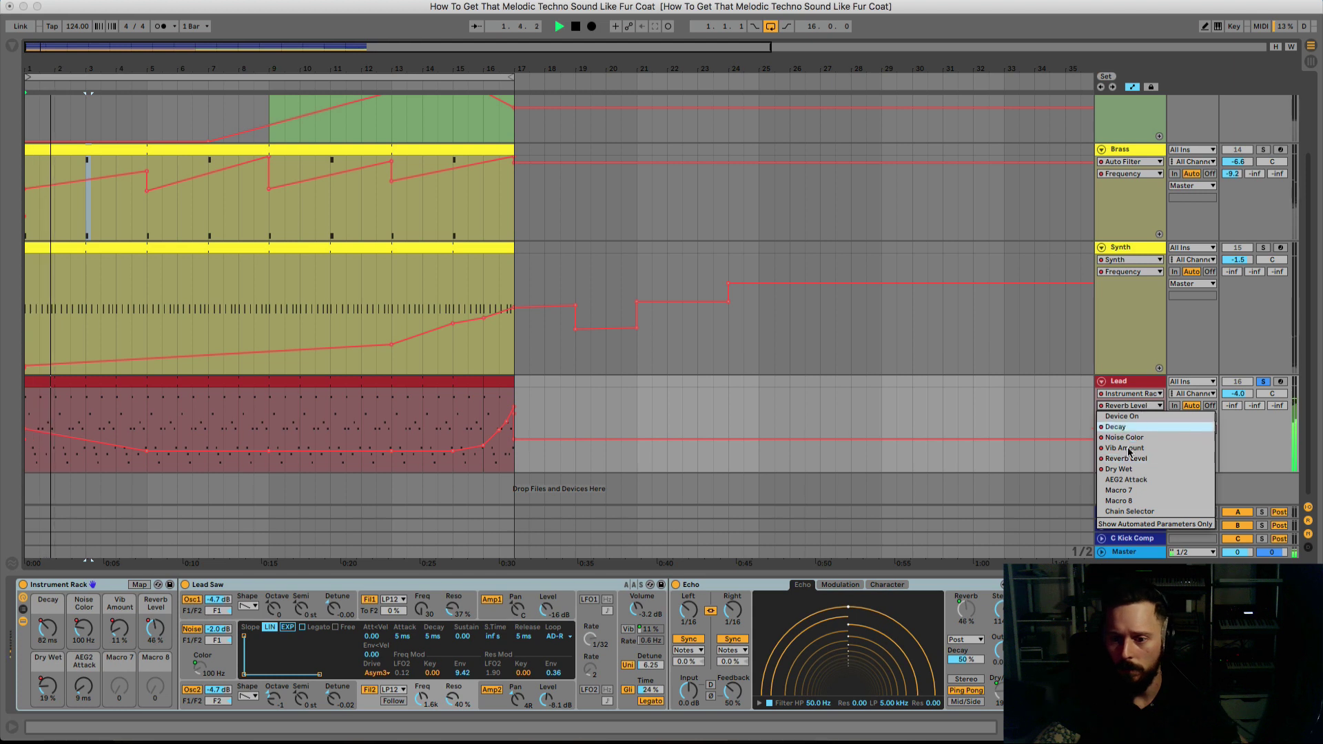
pyautogui.click(1120, 469)
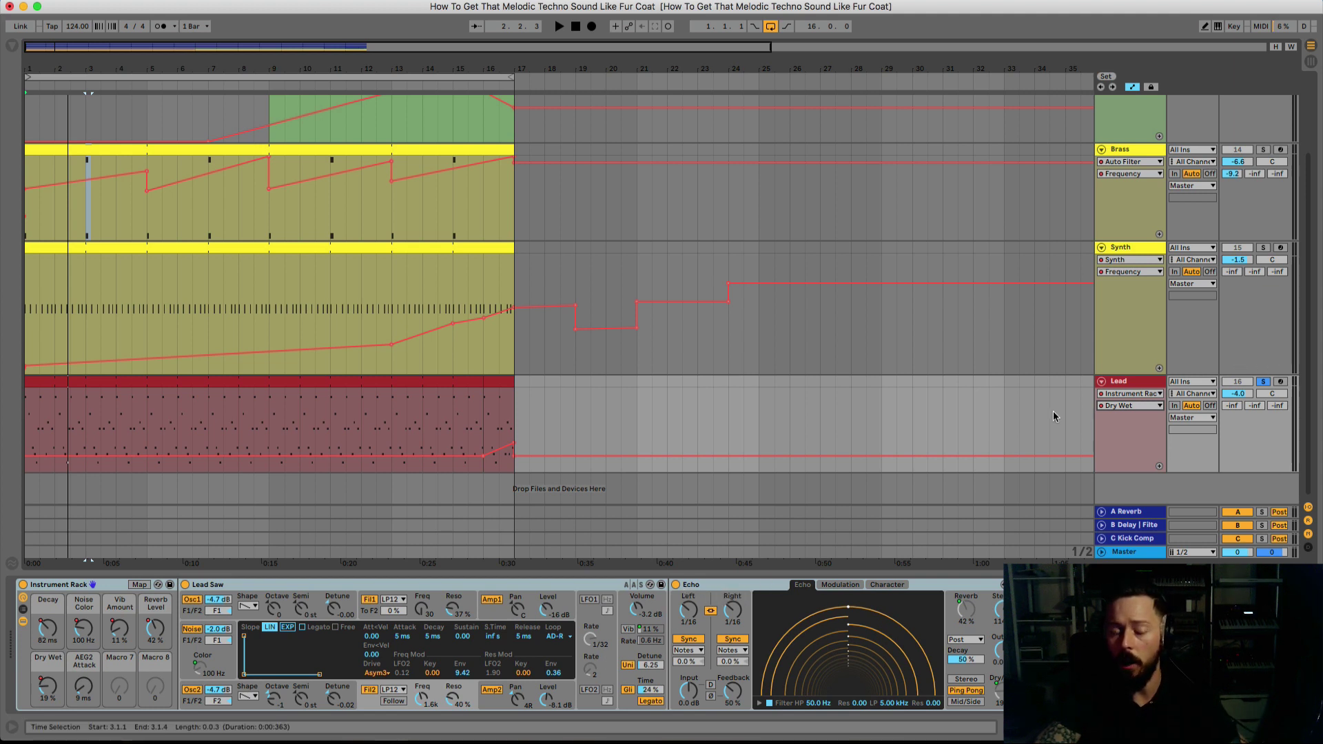
pyautogui.click(481, 86)
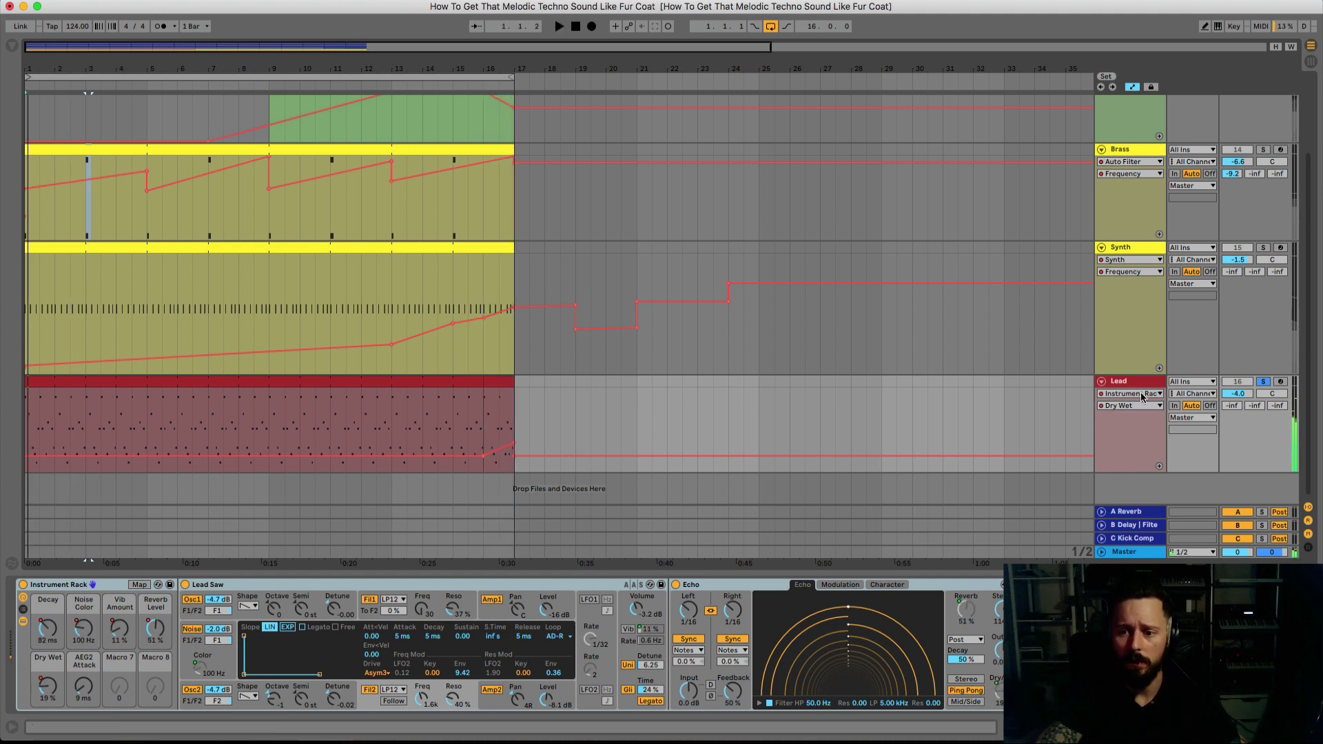
# - Show the Audio Rate Pan depth automation on the Lead track and bring that device into view in the chain
pyautogui.click(1140, 394)
pyautogui.click(1182, 457)
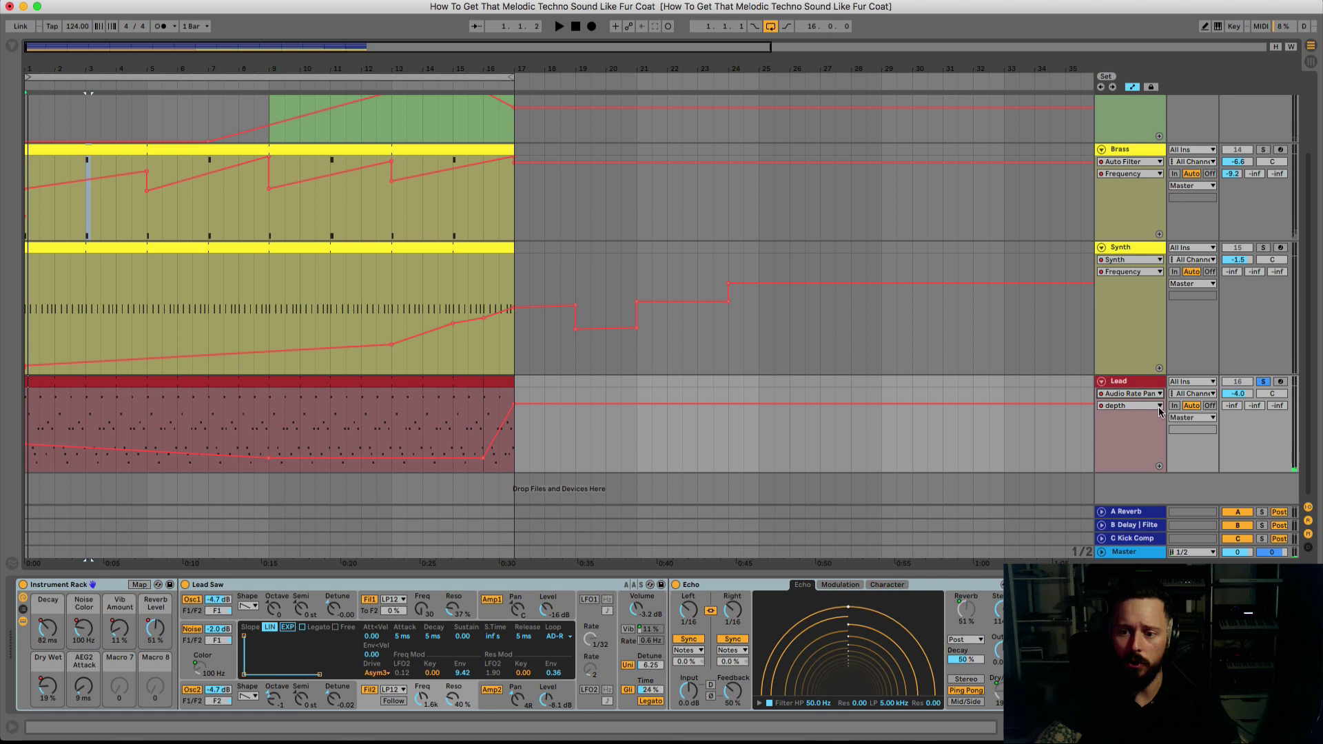
pyautogui.hscroll(5, 878, 664)
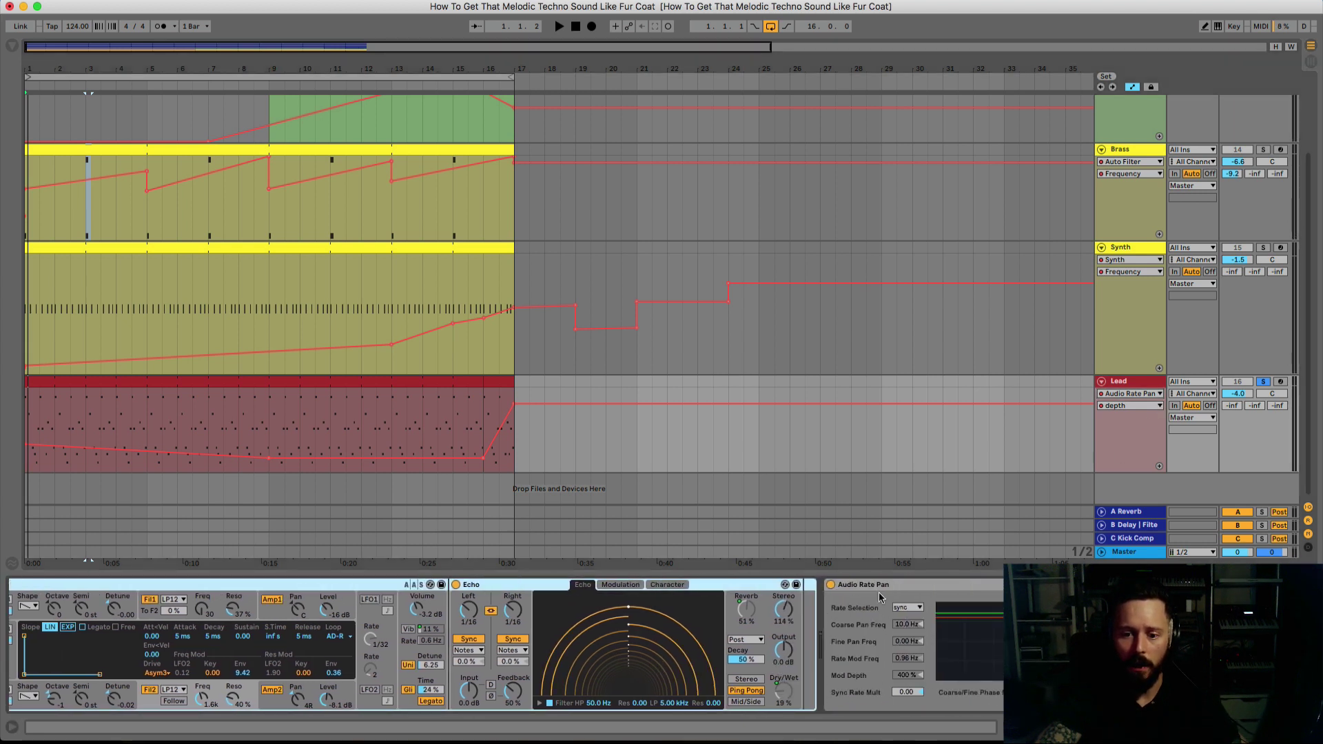
pyautogui.hscroll(2, 900, 582)
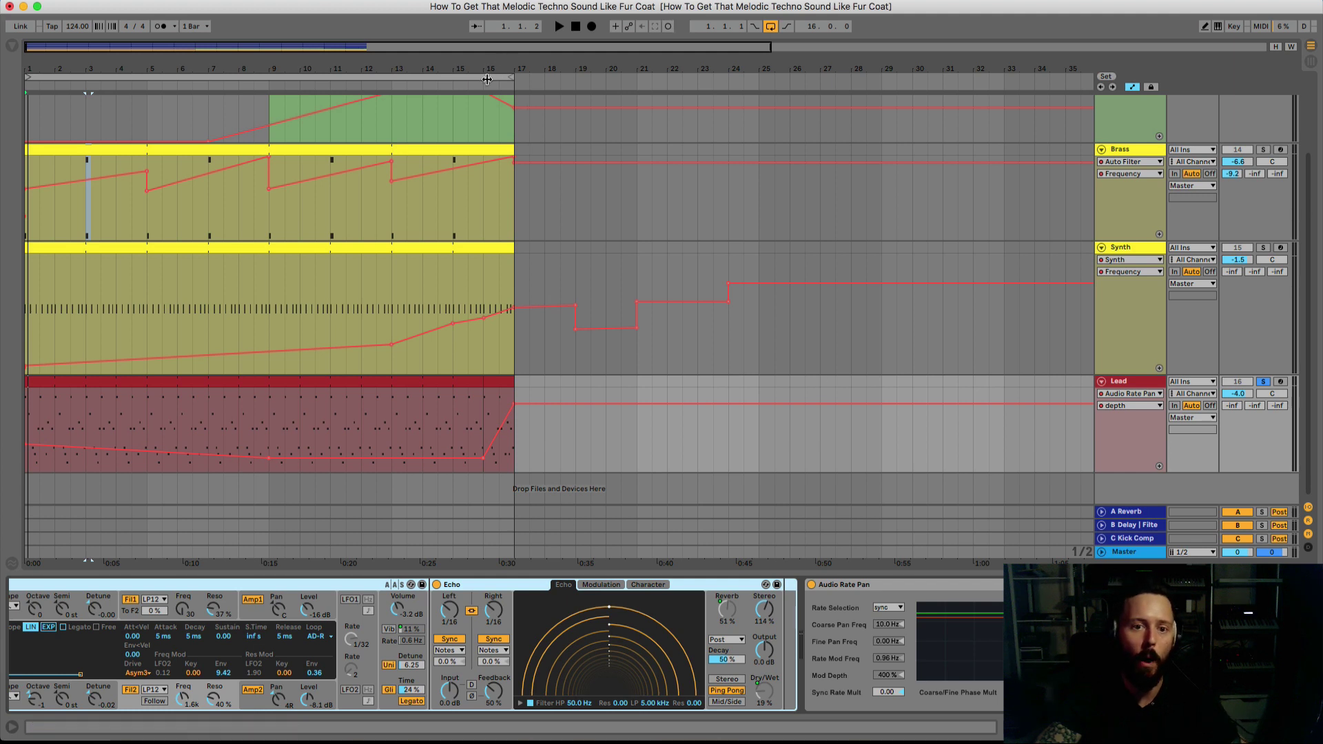
# - Play the full arrangement with the Lead track out of solo and fold all the tracks
pyautogui.press('space')
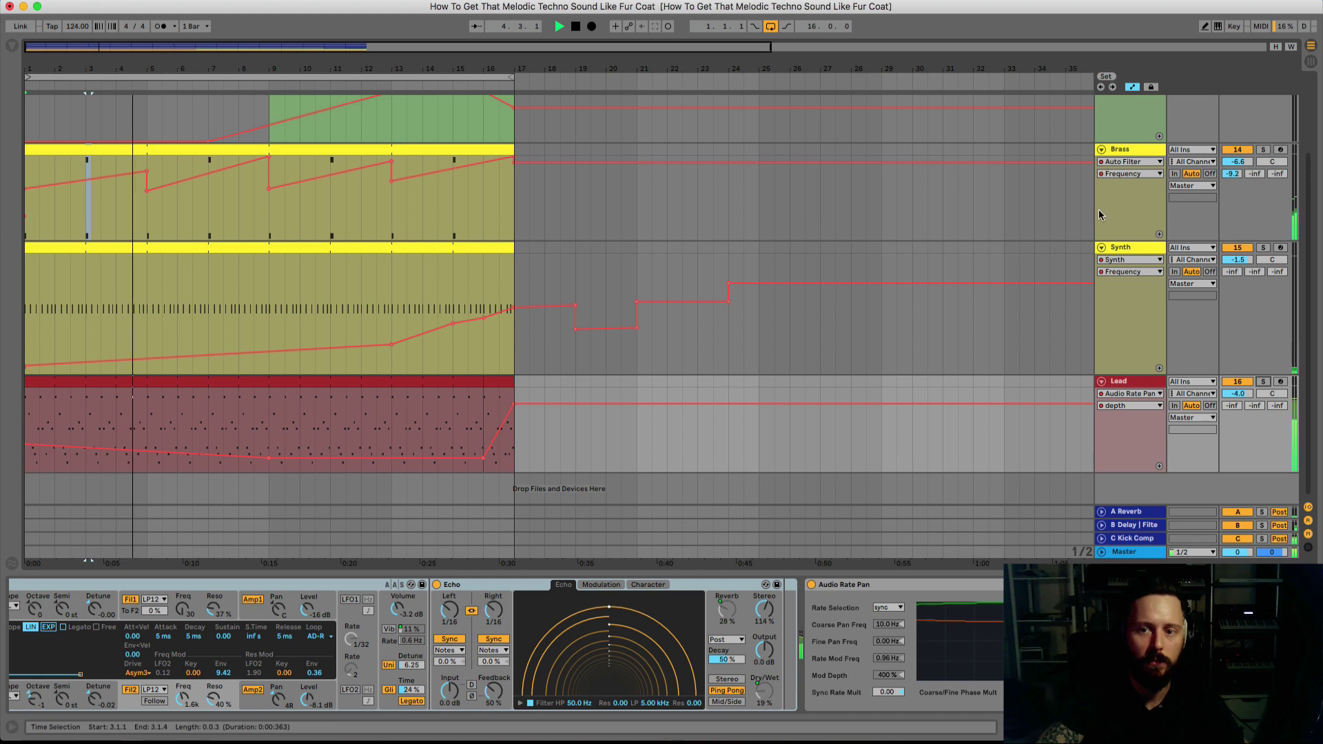
pyautogui.keyDown('alt'); pyautogui.click(1103, 149); pyautogui.keyUp('alt')
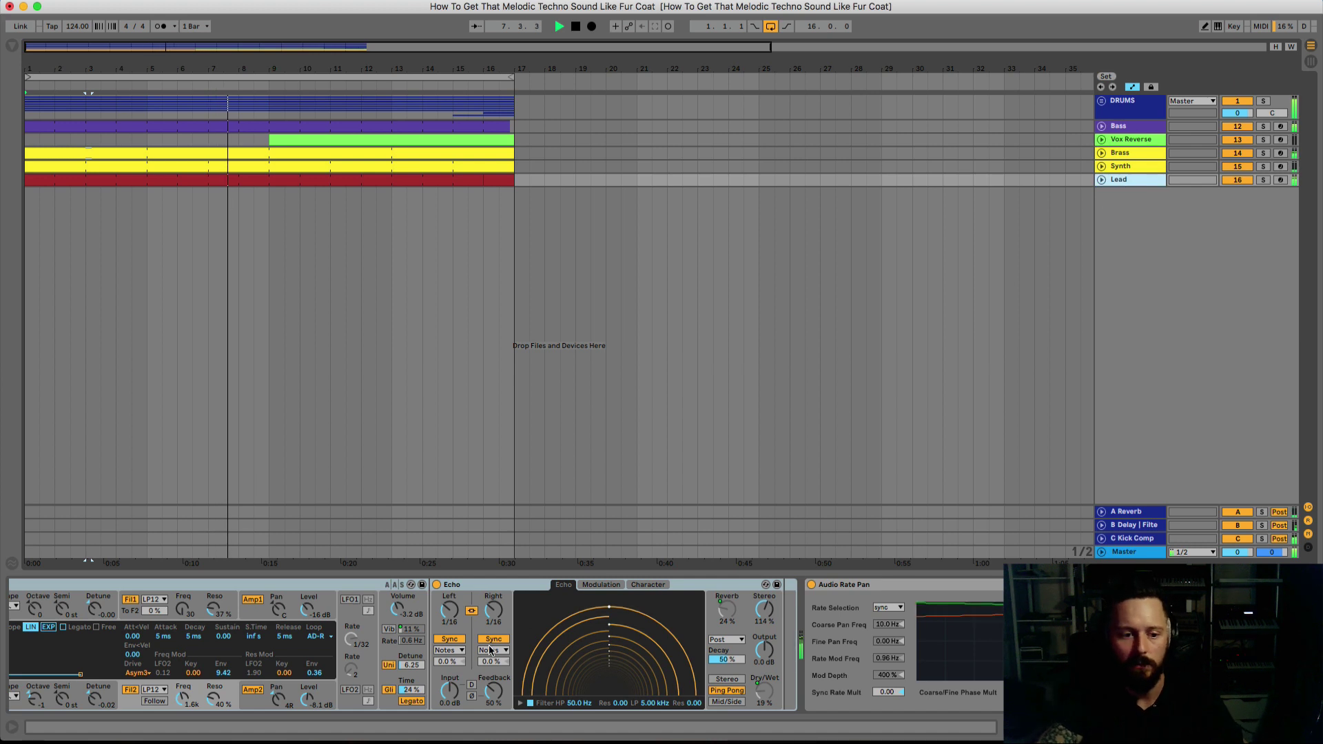
pyautogui.hscroll(-3, 439, 668)
pyautogui.hscroll(-3, 438, 667)
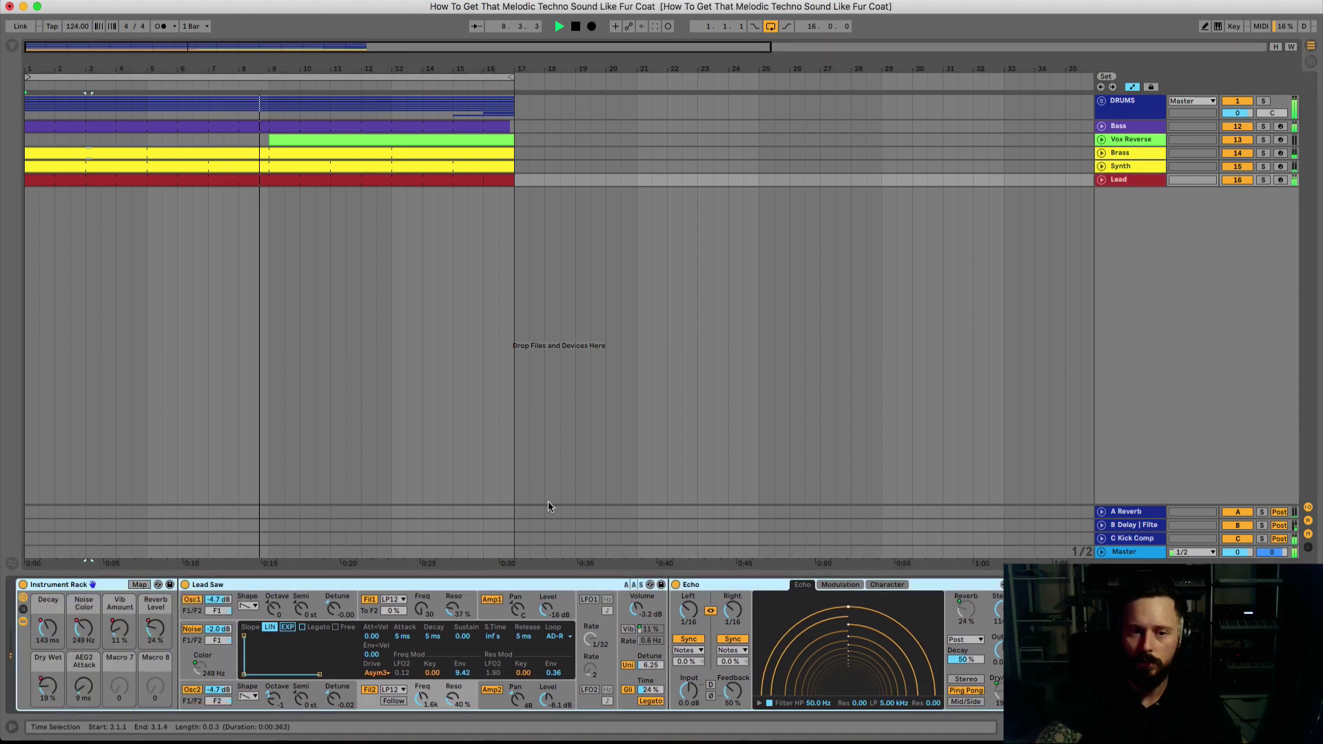
pyautogui.press('space')
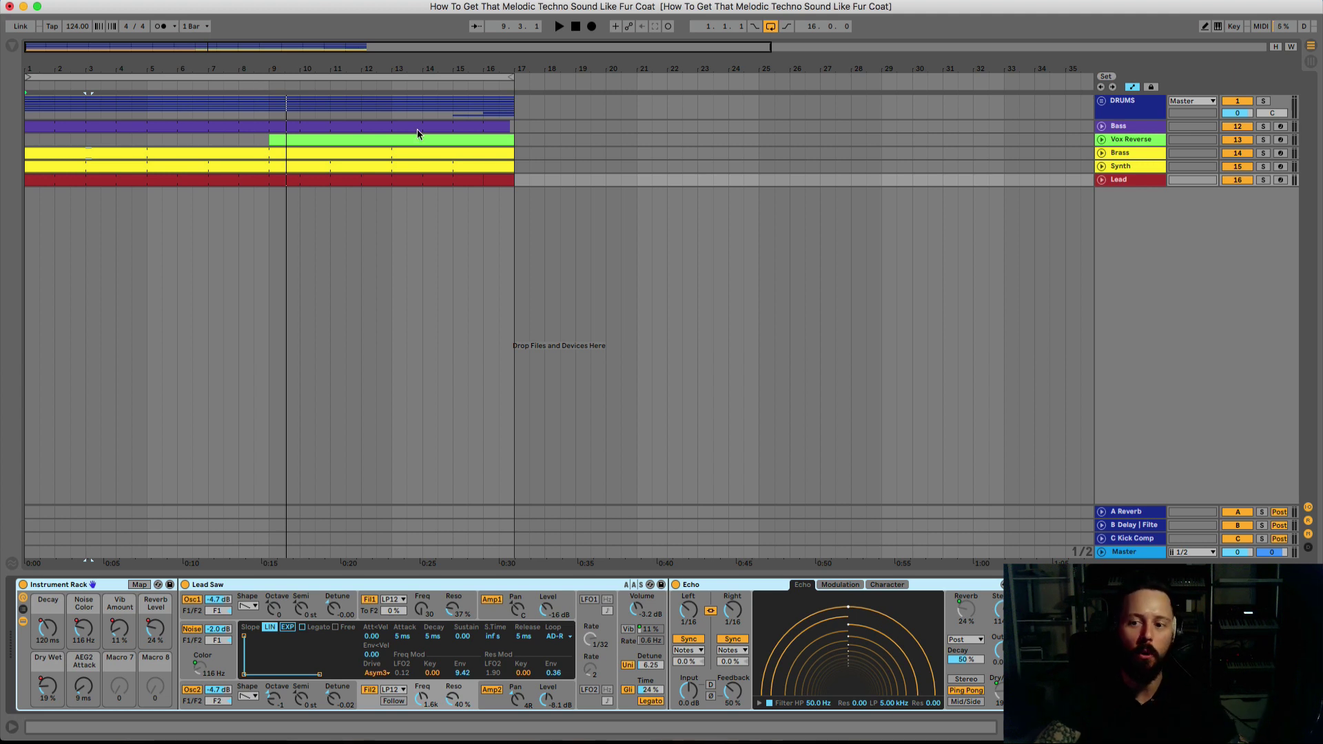
# - Unfold the Lead track with the Instrument Rack's Dry Wet automation shown, and play it soloed from around bar 16
pyautogui.click(1102, 179)
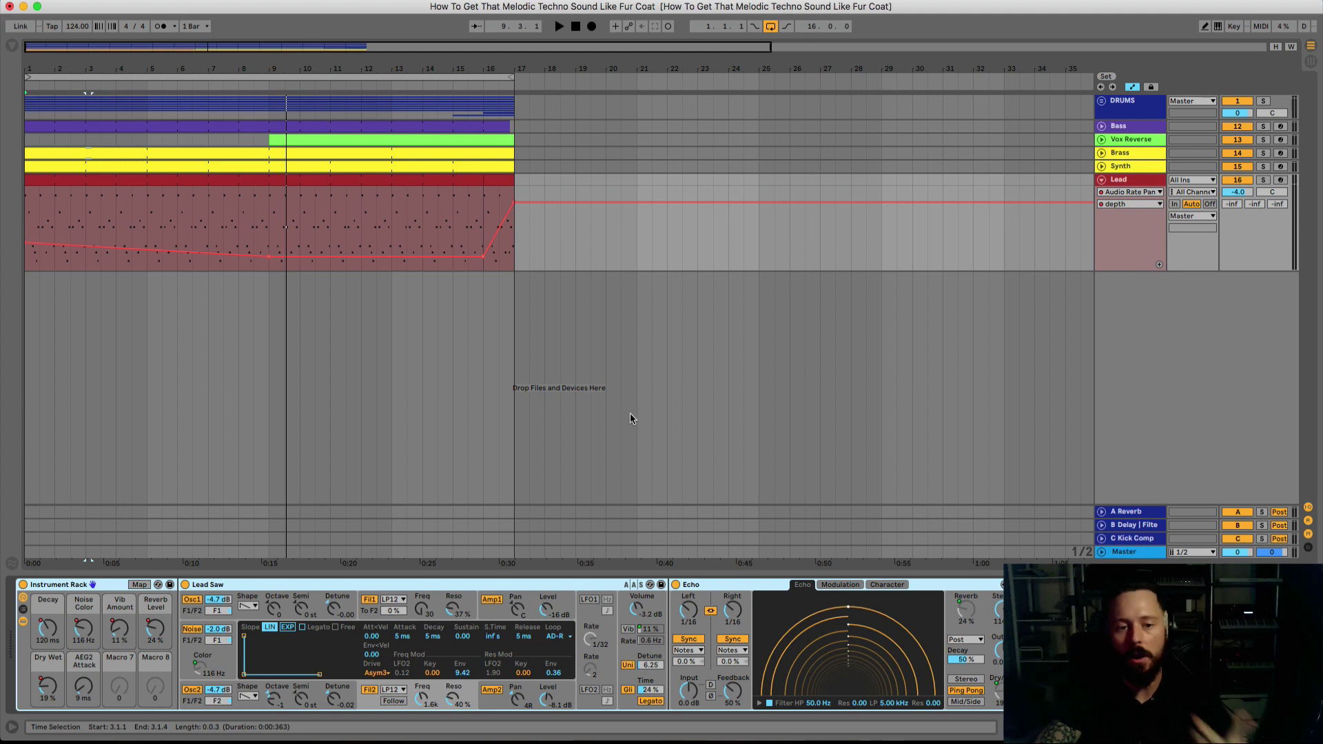
pyautogui.click(1123, 183)
pyautogui.click(1133, 191)
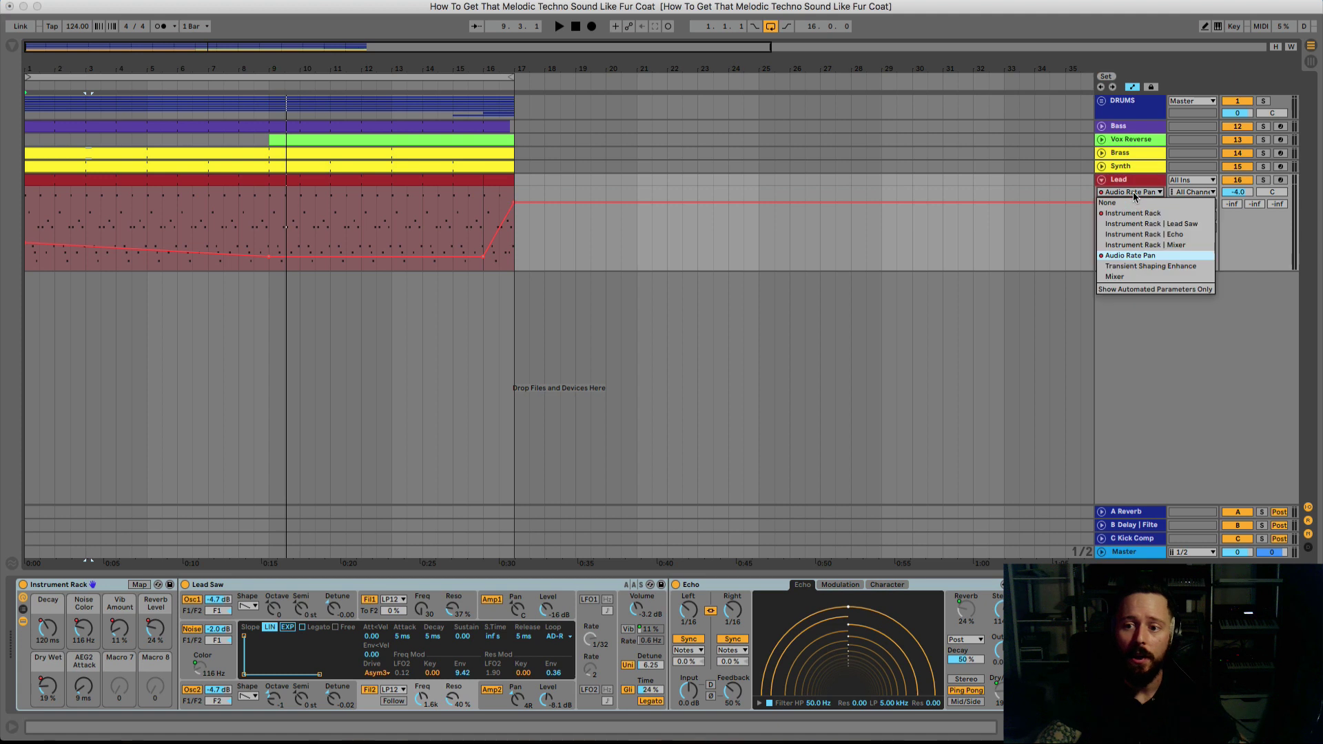
pyautogui.click(1136, 221)
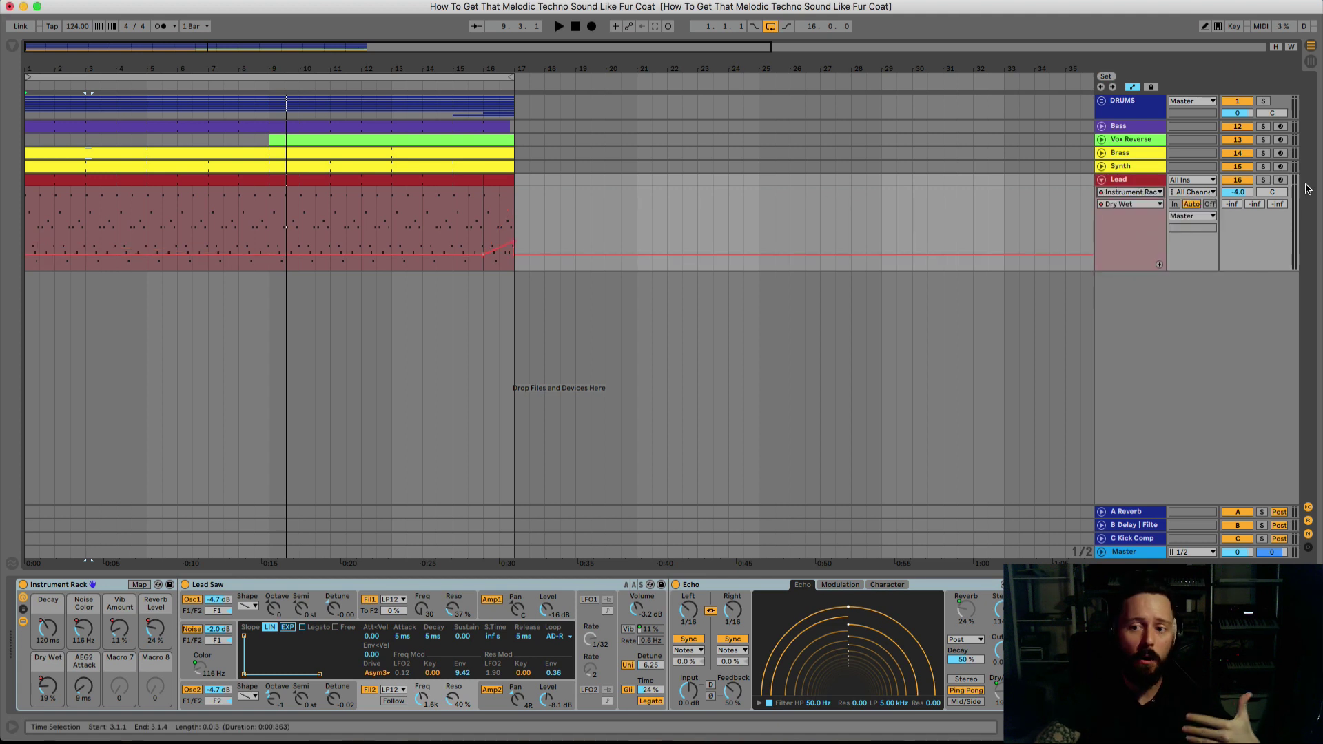
pyautogui.click(1226, 170)
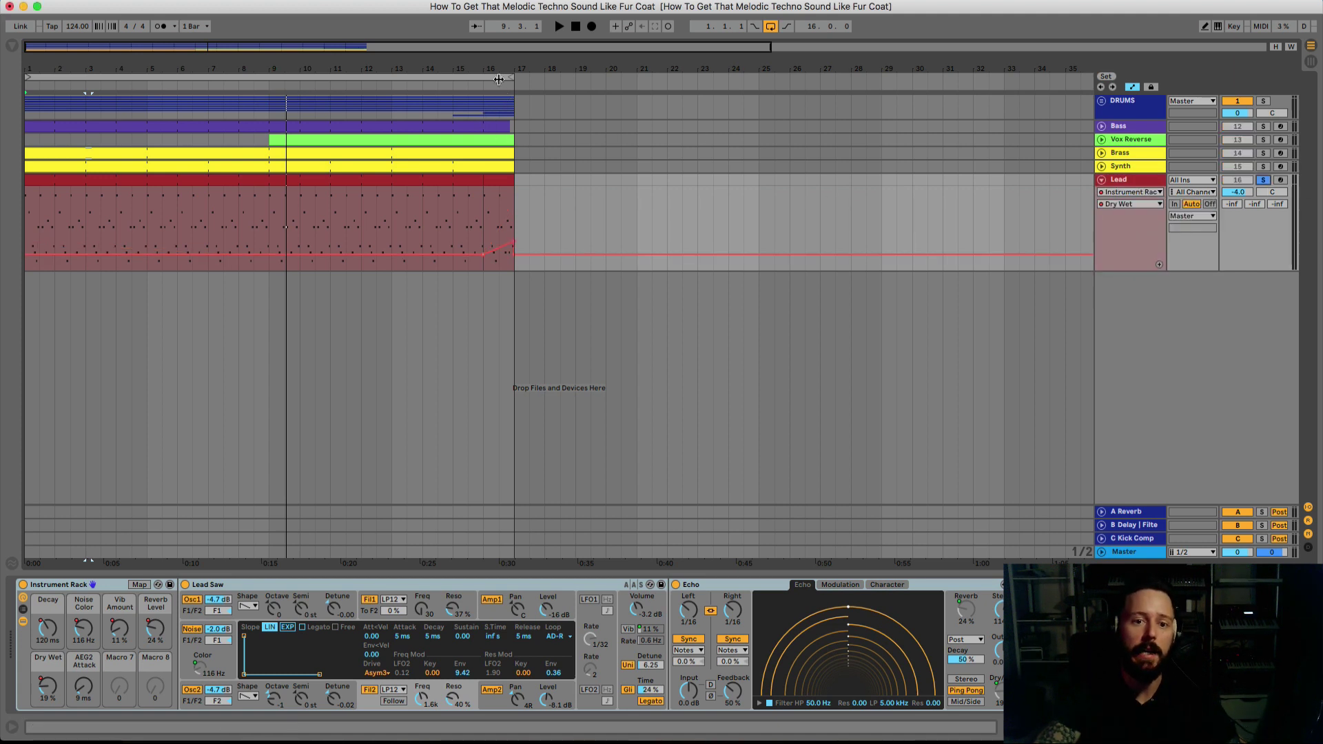
pyautogui.click(482, 84)
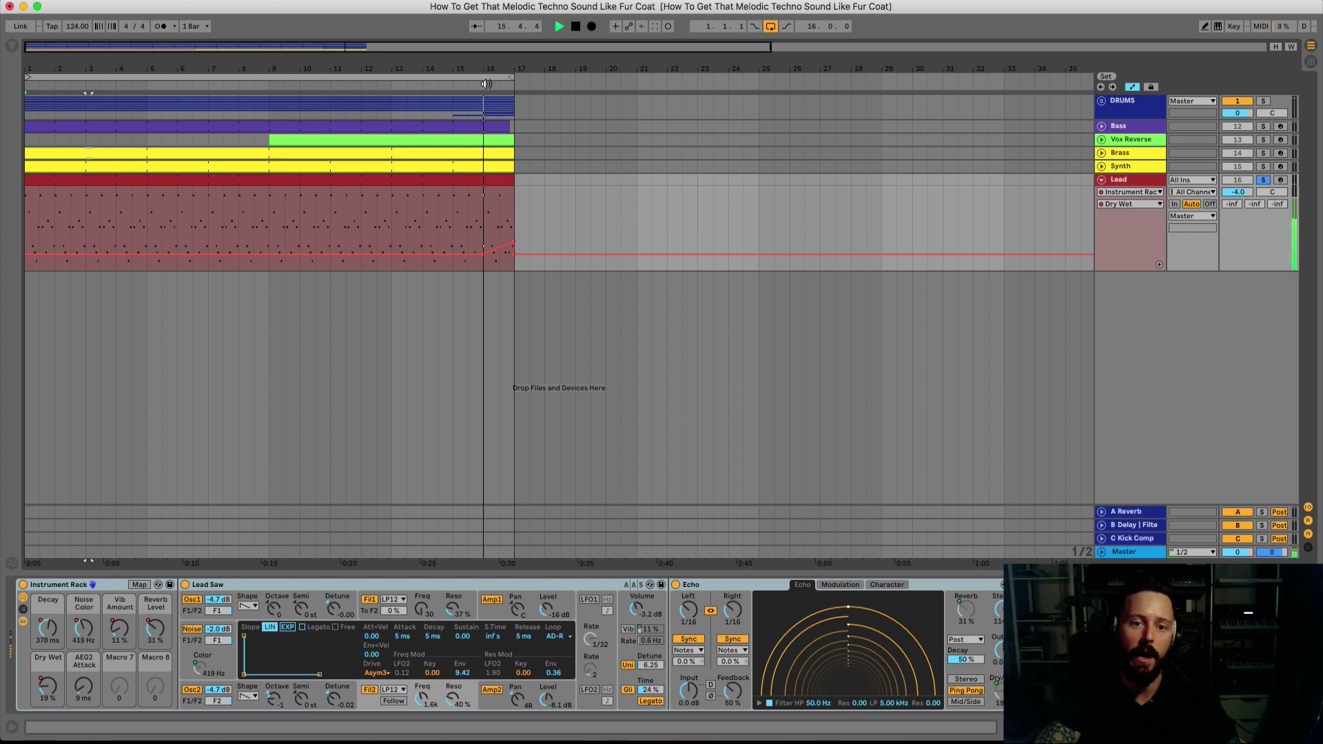